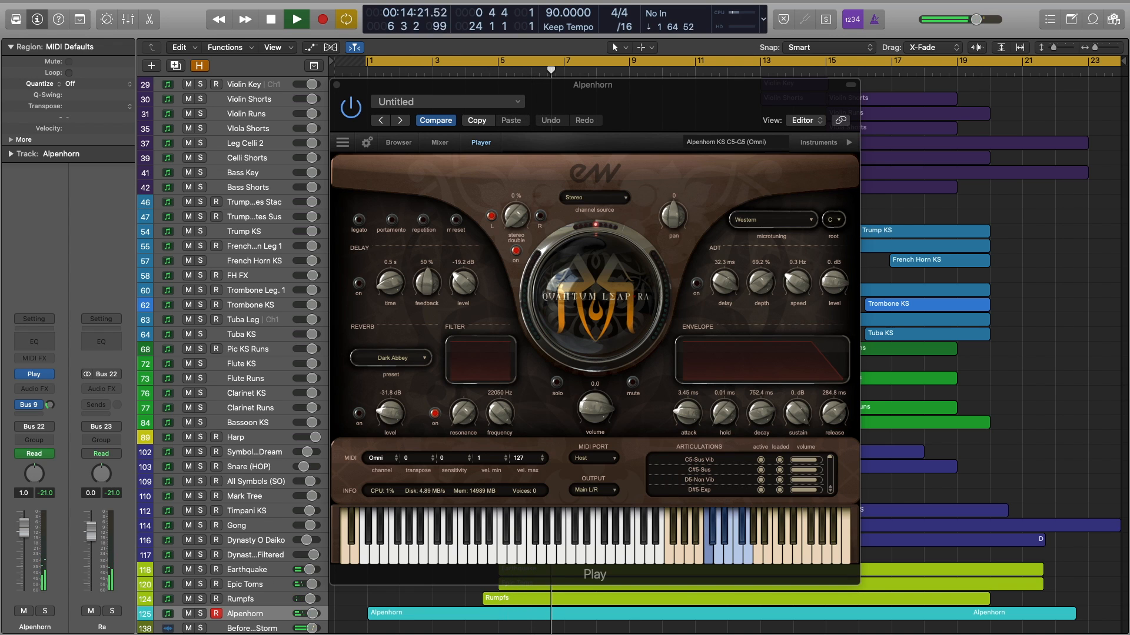
# Step through the Earthquake, Epic Toms, Celli Shorts, Bassoon KS, Snare (HOP), French Horn Leg 1 and Alpenhorn instruments.
pyautogui.click(247, 569)
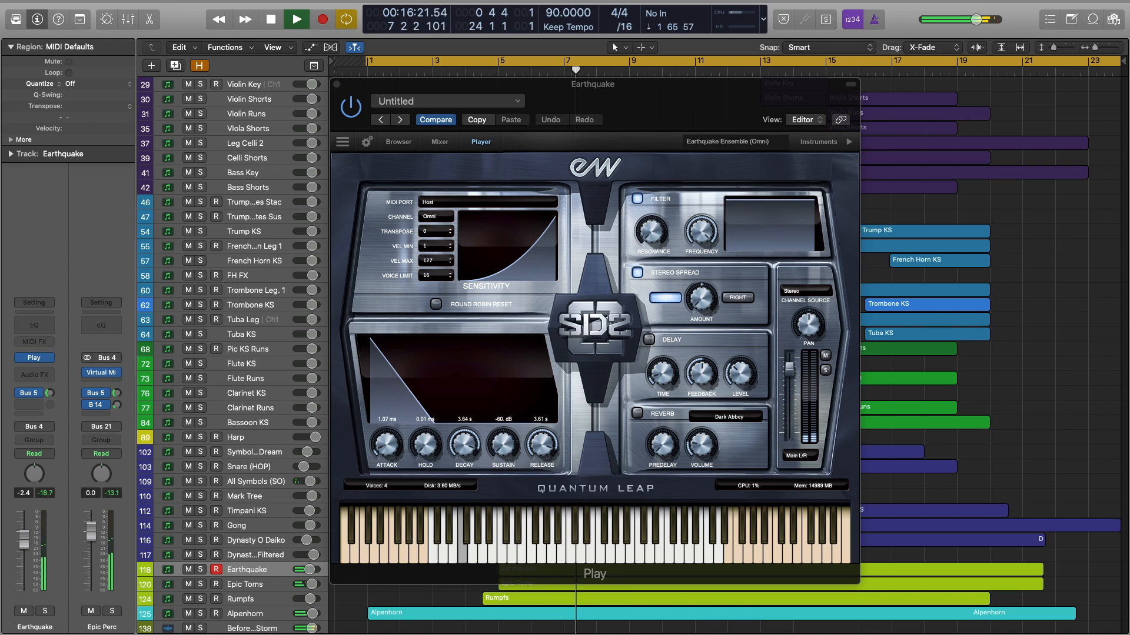
pyautogui.click(247, 585)
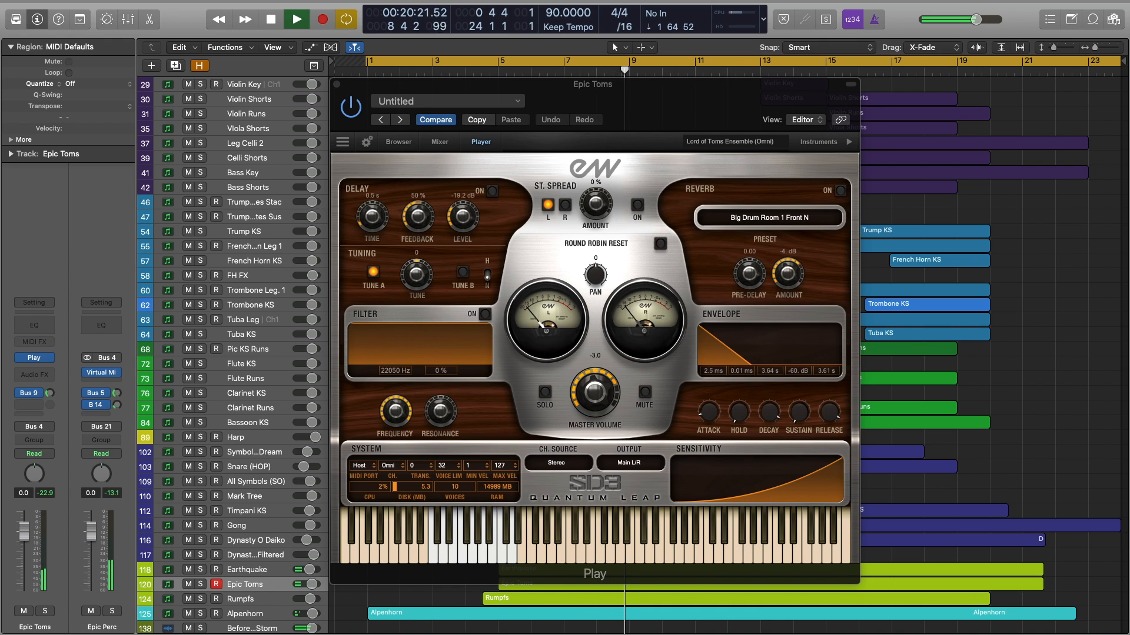
pyautogui.click(247, 157)
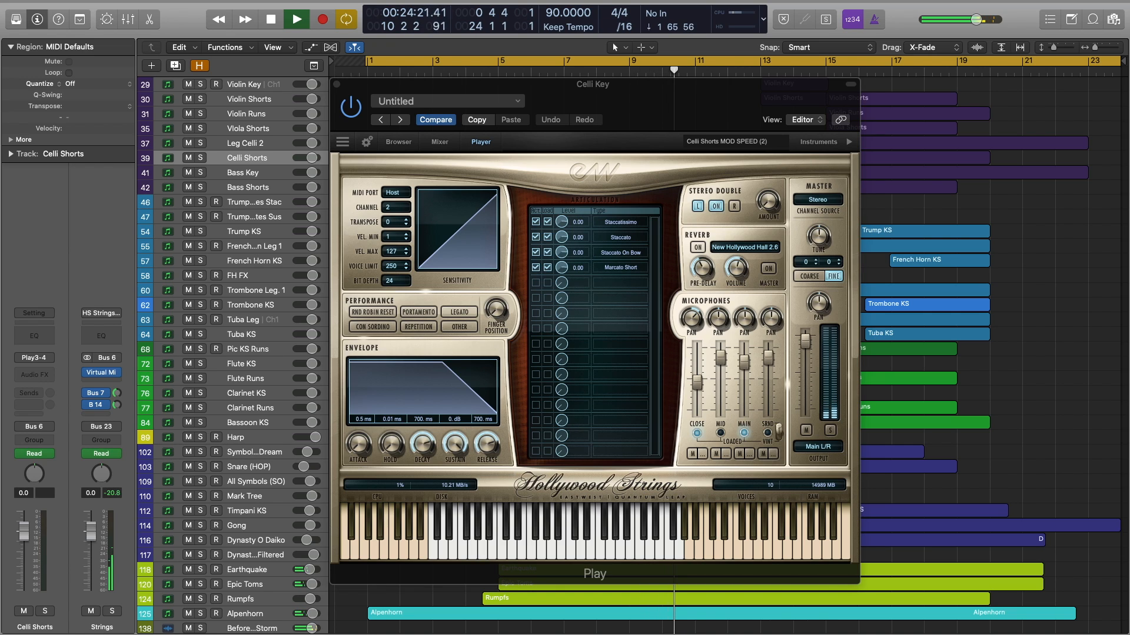
pyautogui.click(247, 422)
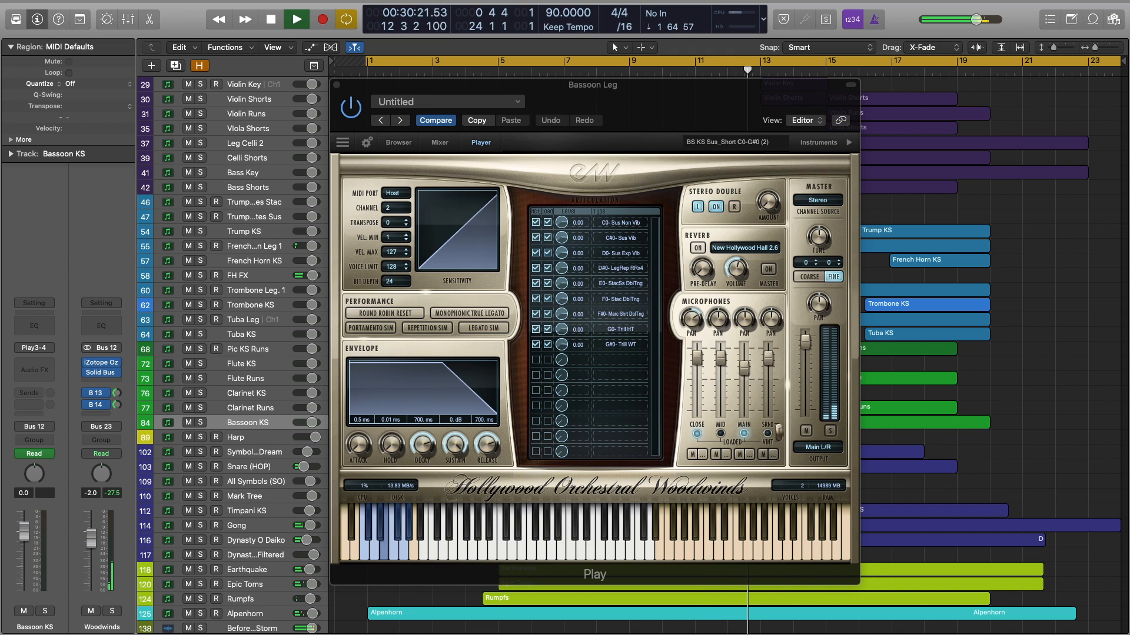
pyautogui.click(248, 467)
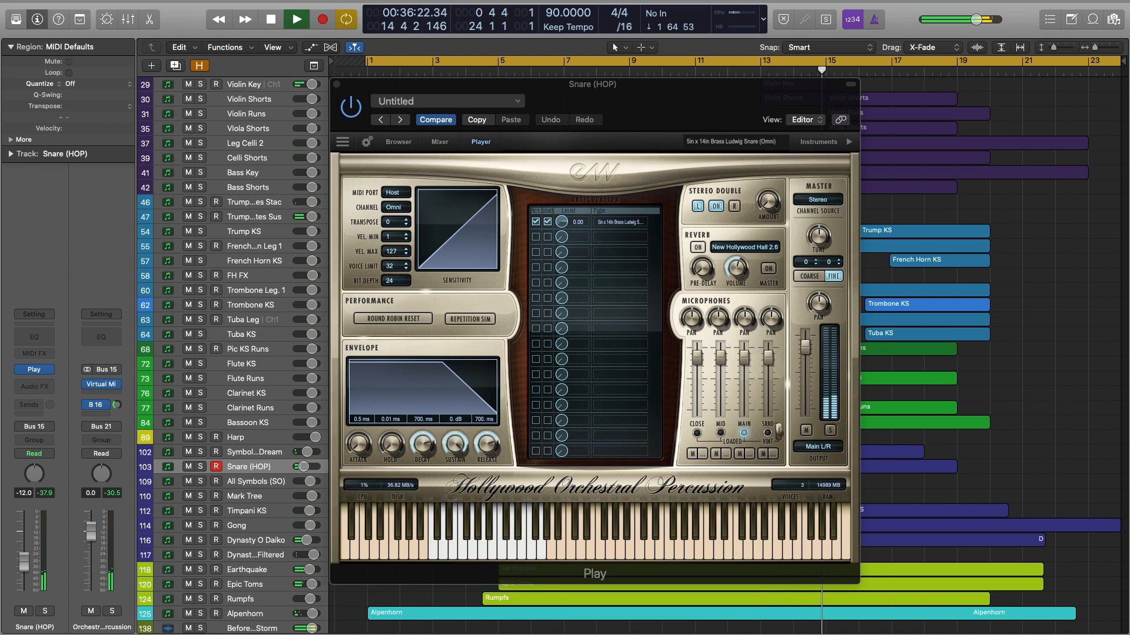
pyautogui.click(254, 246)
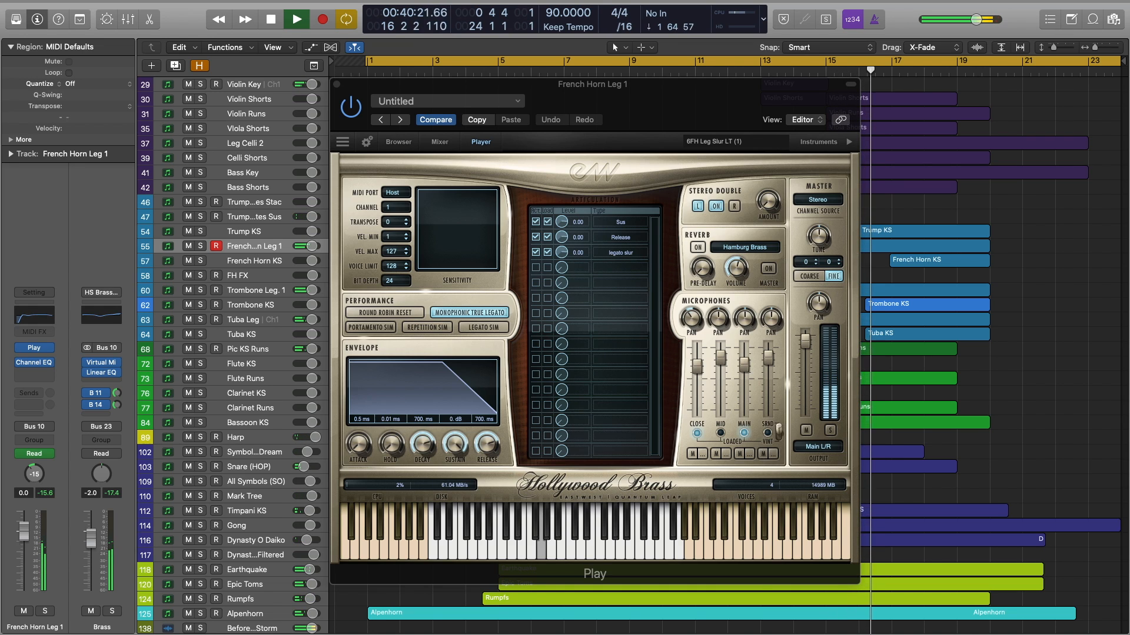
pyautogui.click(254, 613)
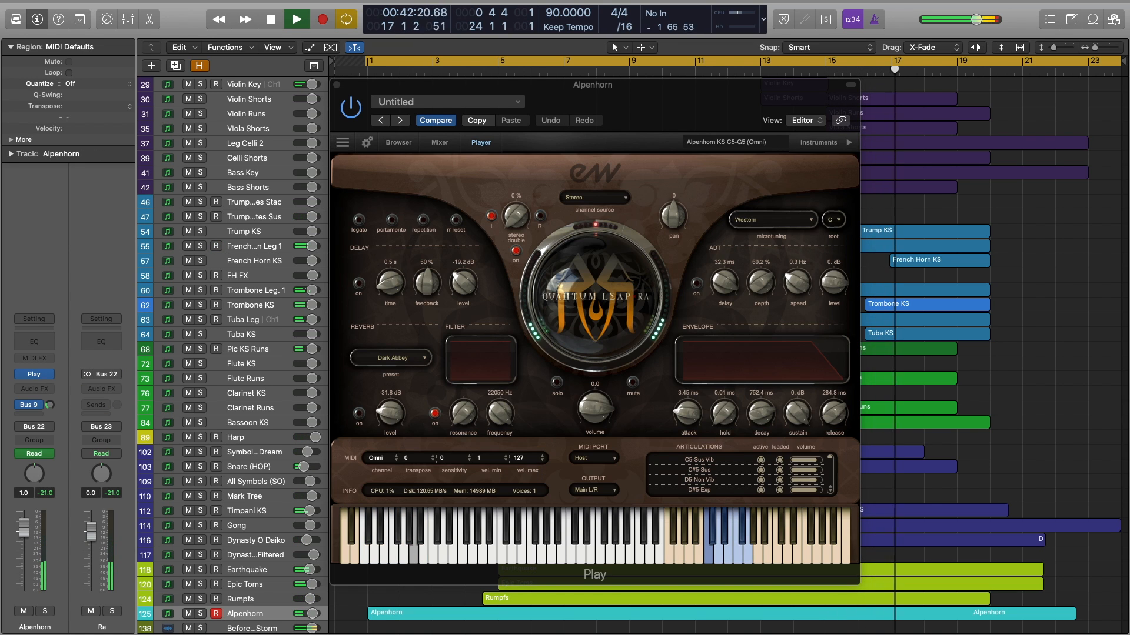
# Cycle through the same tracks again back to Alpenhorn, then select the Alpenhorn region.
pyautogui.click(254, 569)
pyautogui.click(254, 584)
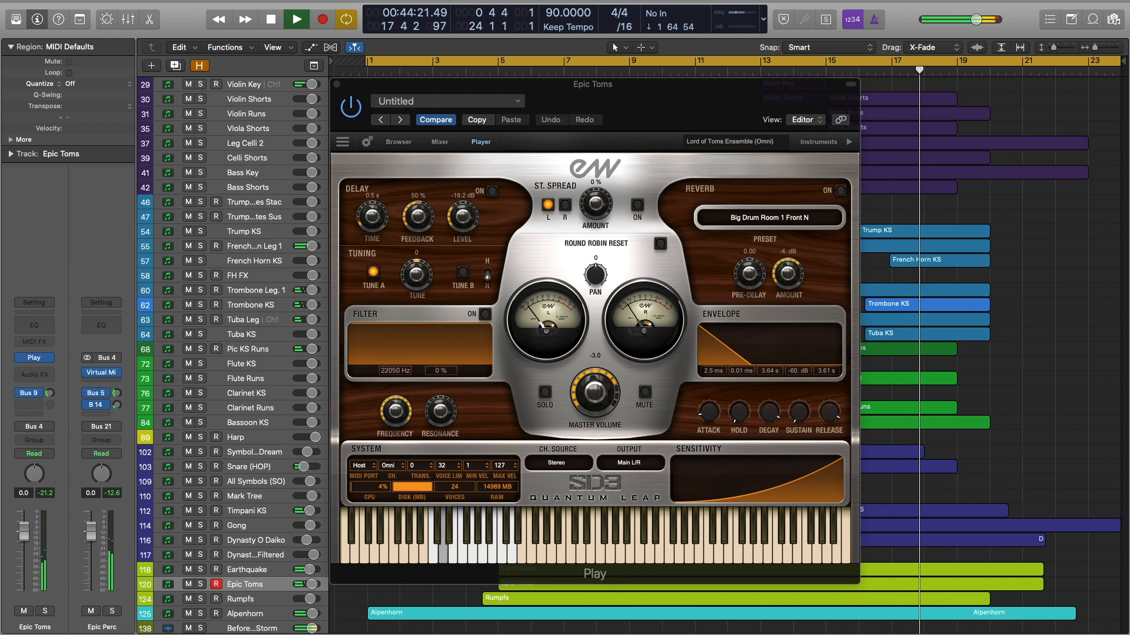
pyautogui.click(254, 158)
pyautogui.click(255, 423)
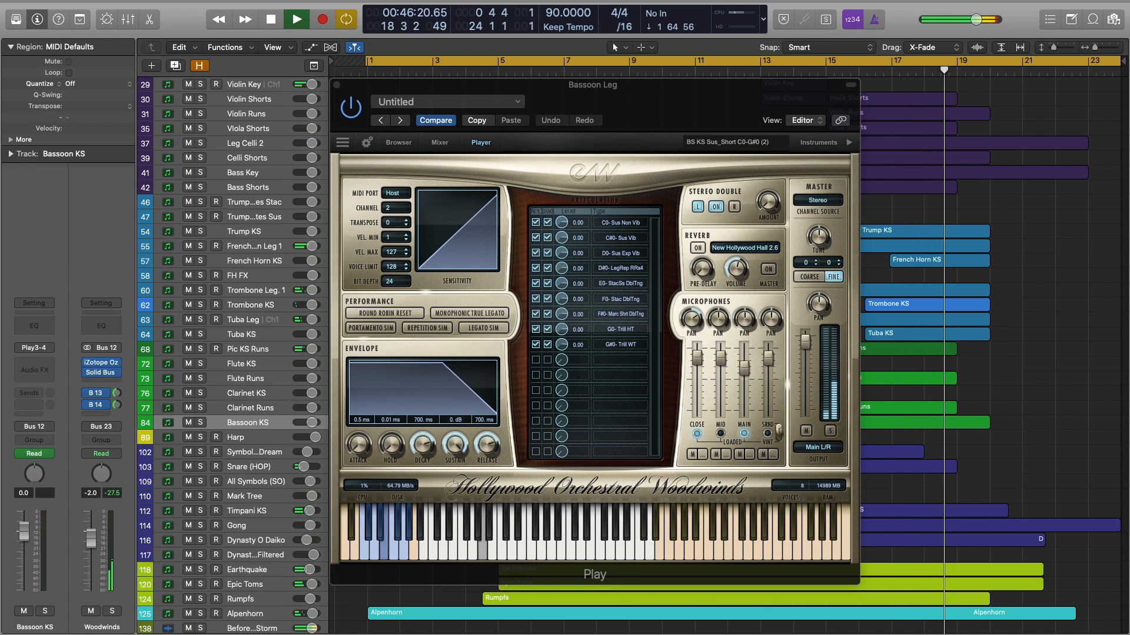
pyautogui.click(254, 466)
pyautogui.click(254, 246)
pyautogui.click(254, 614)
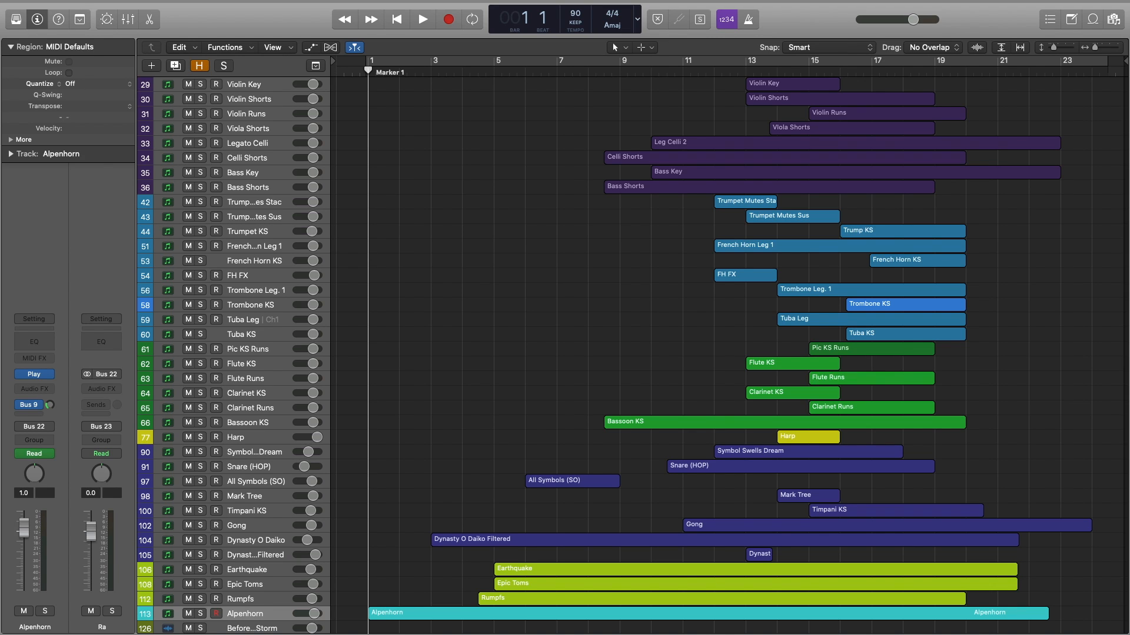
pyautogui.click(729, 614)
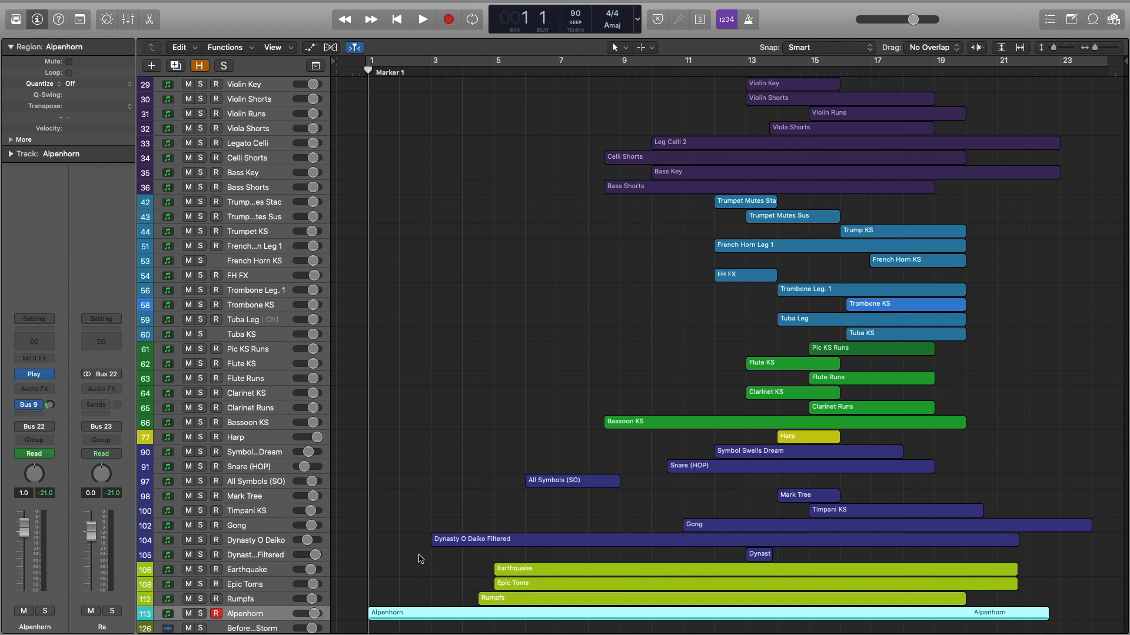
pyautogui.doubleClick(447, 614)
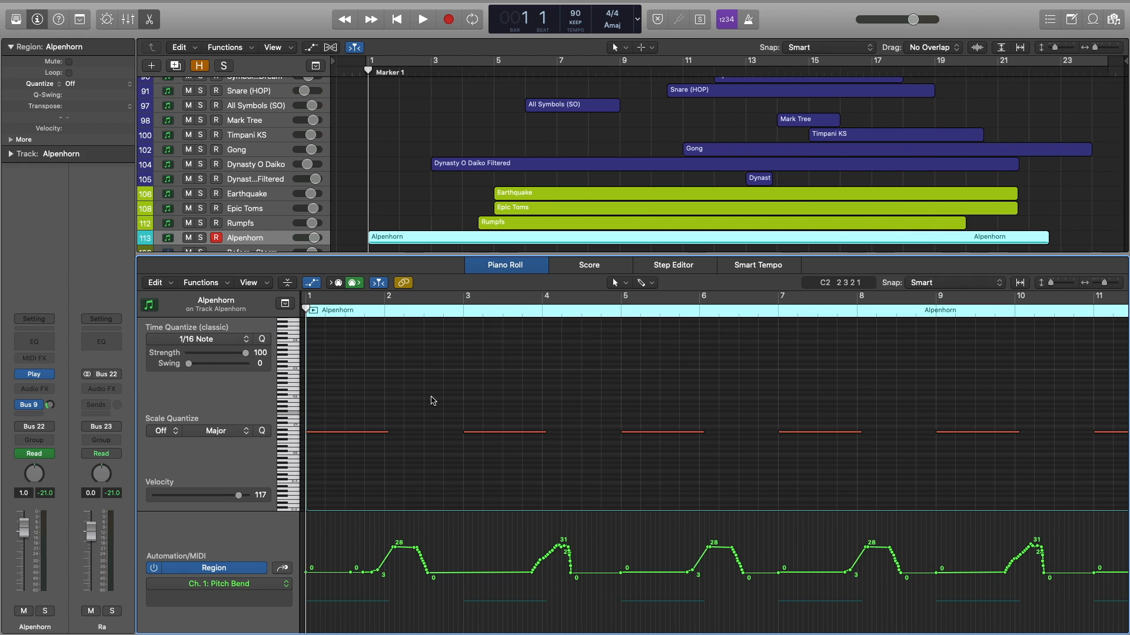
pyautogui.press('space')
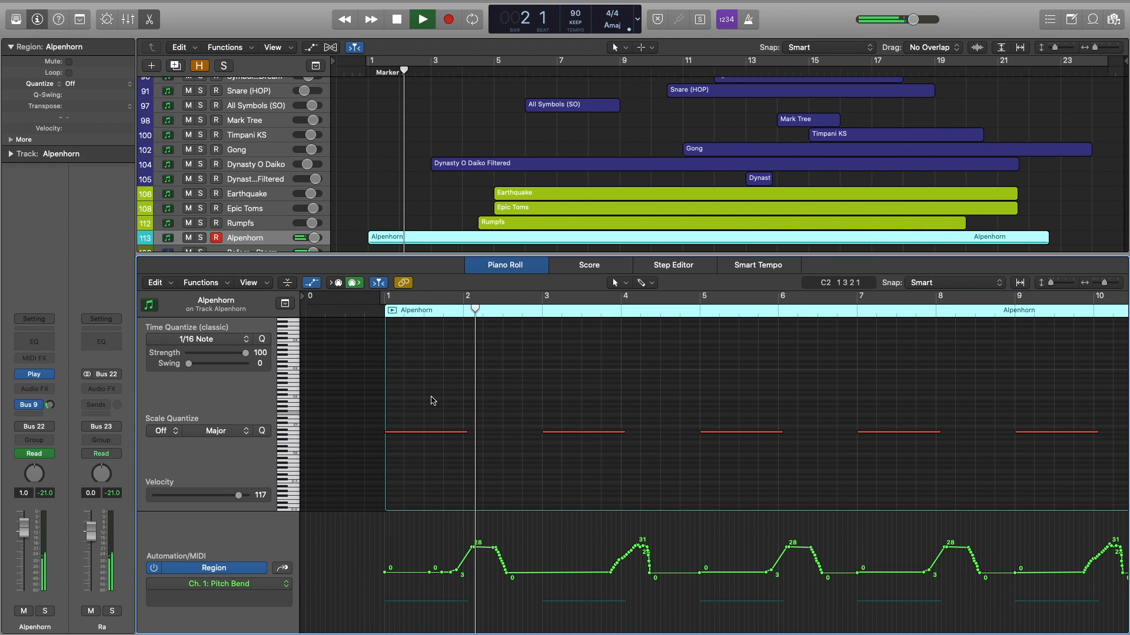
pyautogui.press('space')
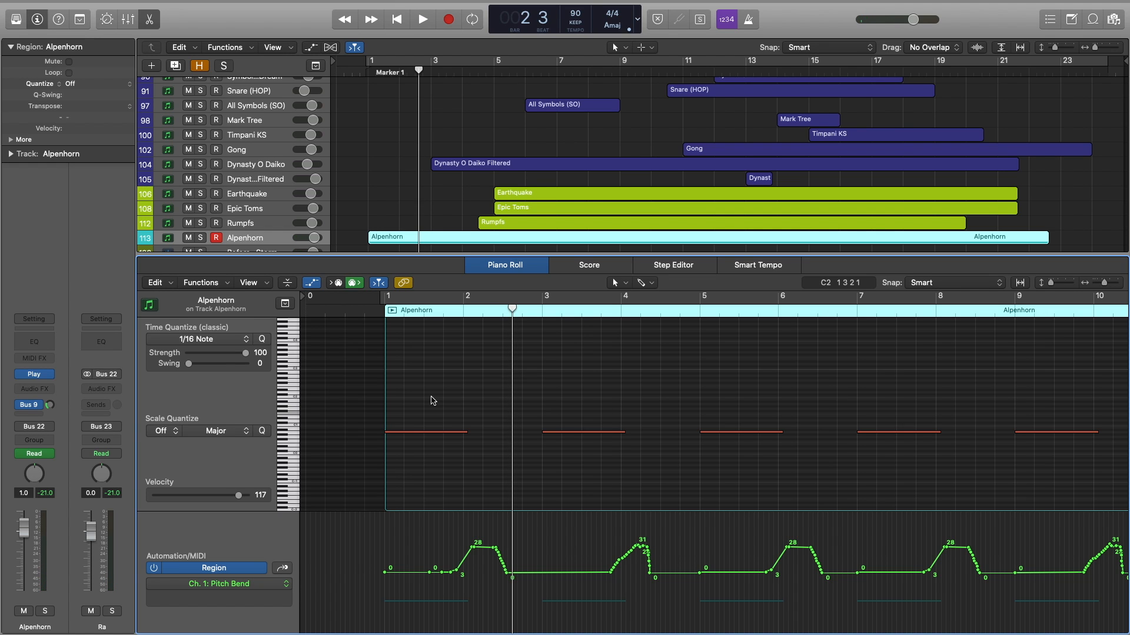
pyautogui.press('super+Left')
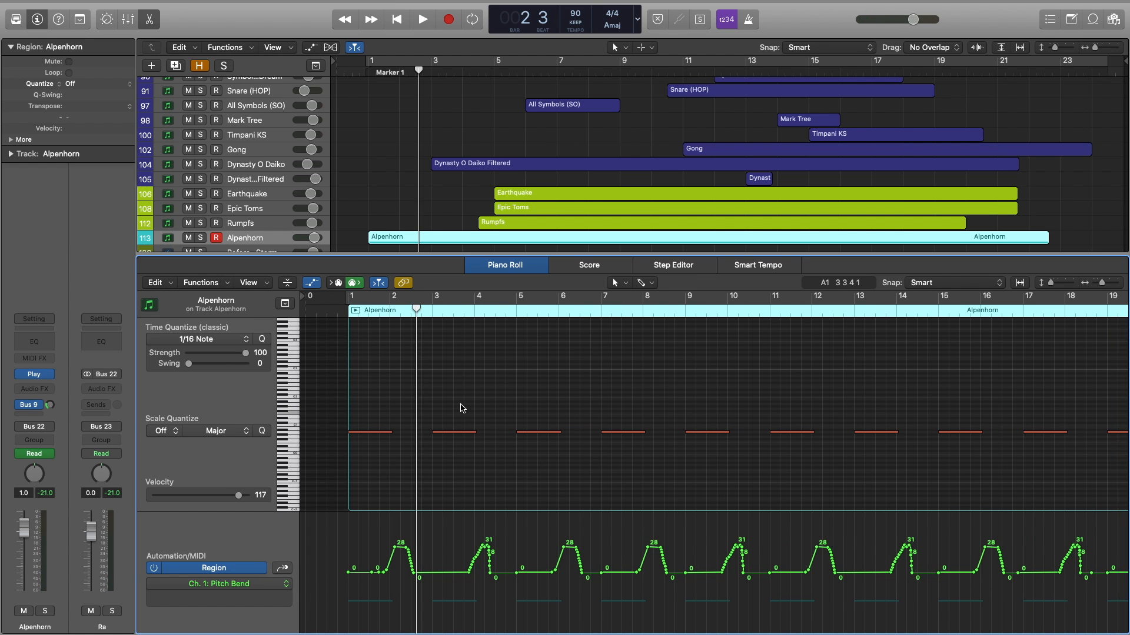
pyautogui.press('super+Right')
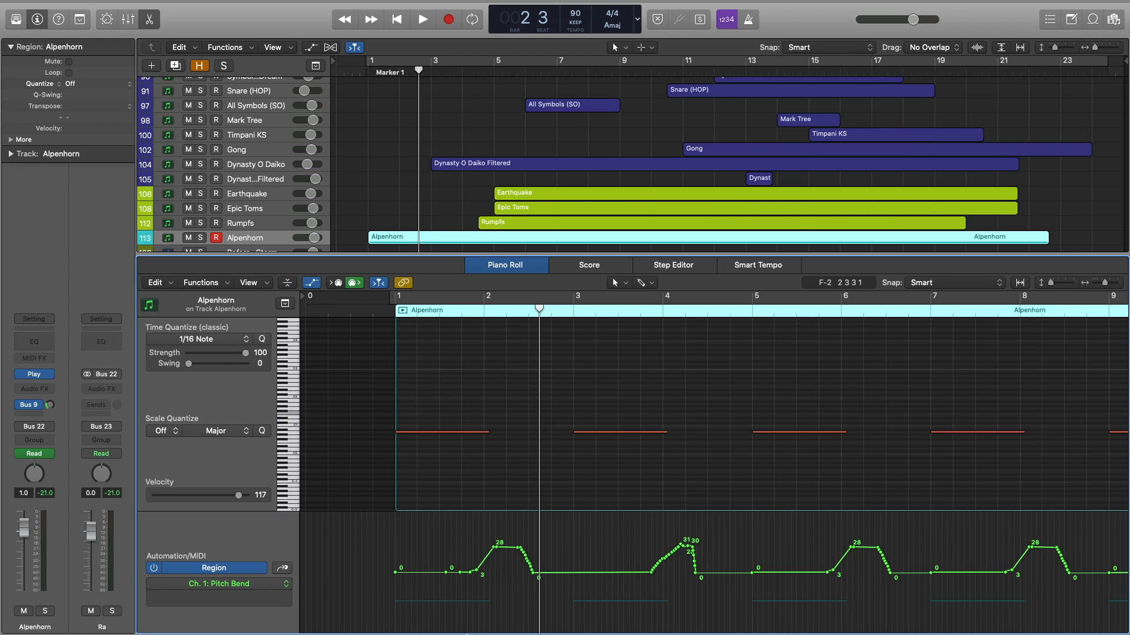
pyautogui.moveTo(461, 573); pyautogui.dragTo(501, 573)
pyautogui.press('Return')
pyautogui.press('space')
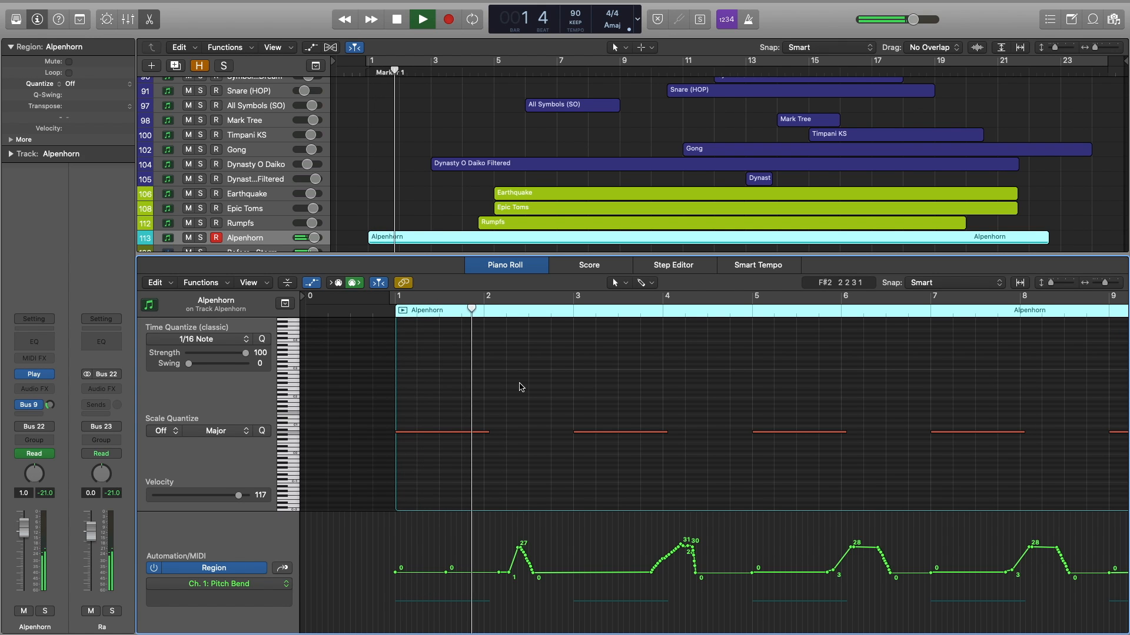
pyautogui.press('space')
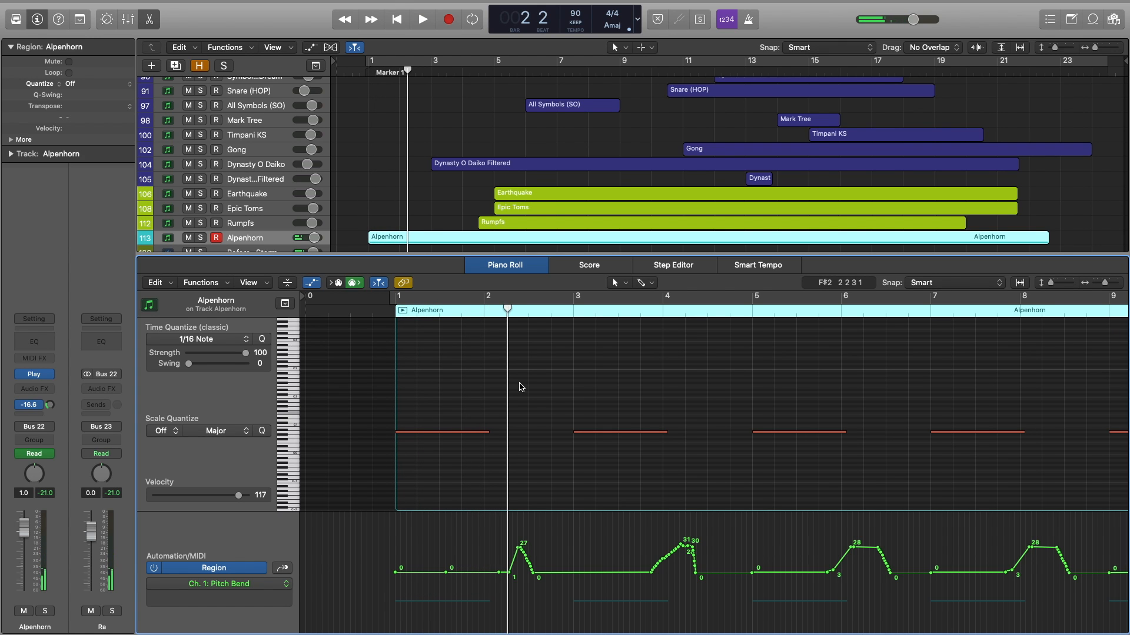
pyautogui.press('super+z')
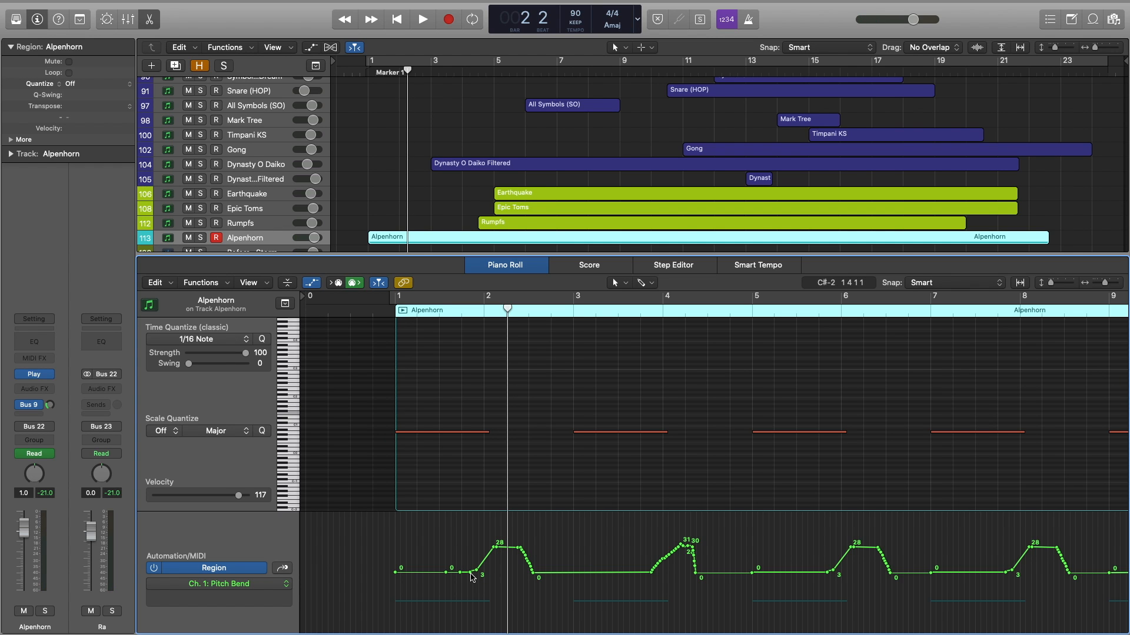
pyautogui.moveTo(351, 255); pyautogui.dragTo(375, 623)
pyautogui.click(371, 338)
pyautogui.scroll(2, 372, 338)
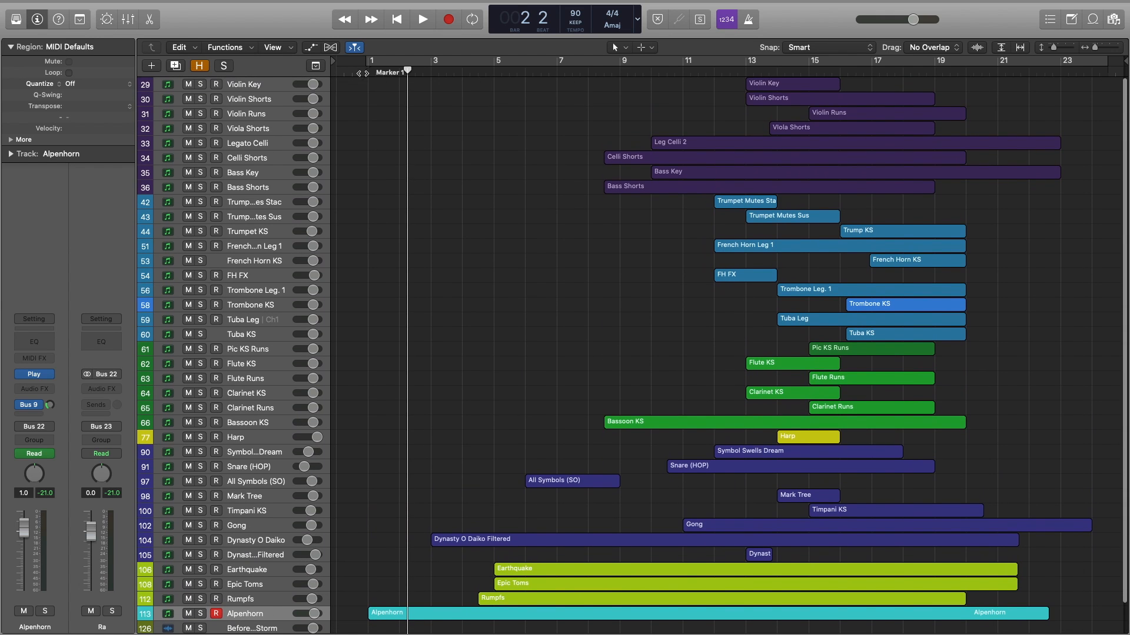
# Play the arrangement from bar 1, then marquee-select the Earthquake and Epic Toms regions.
pyautogui.click(366, 71)
pyautogui.press('space')
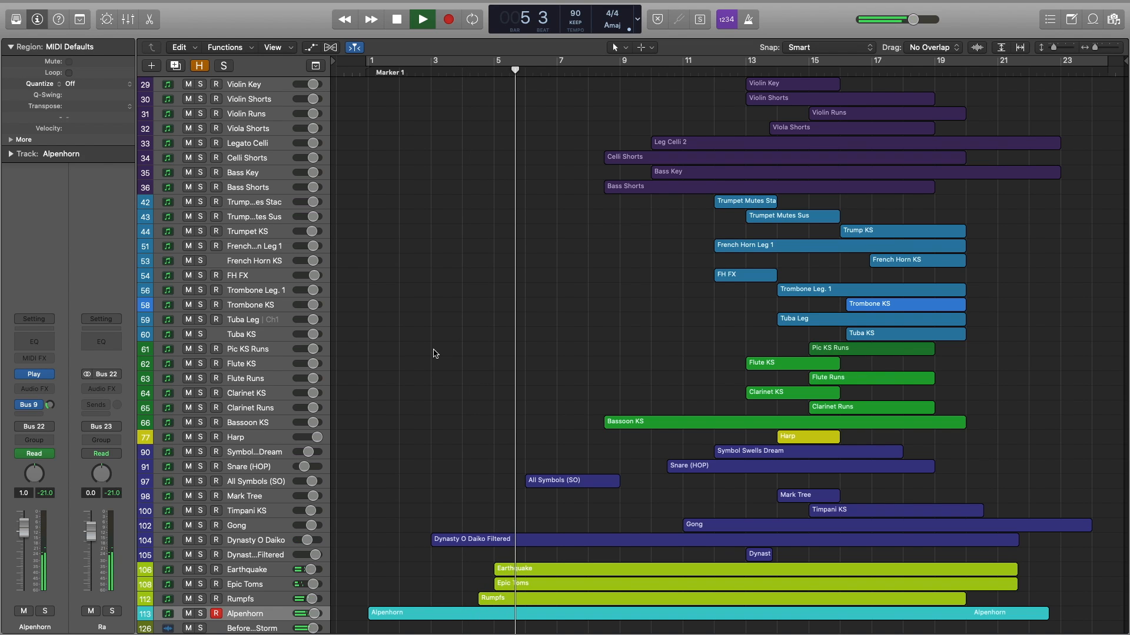
pyautogui.press('space')
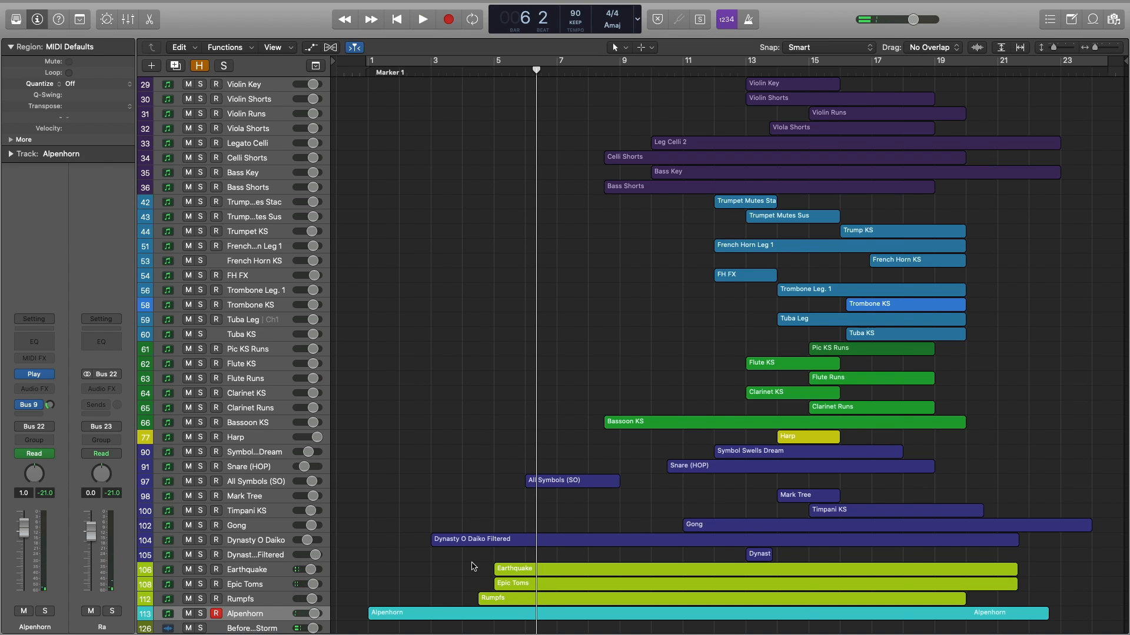
pyautogui.moveTo(474, 566); pyautogui.dragTo(509, 590)
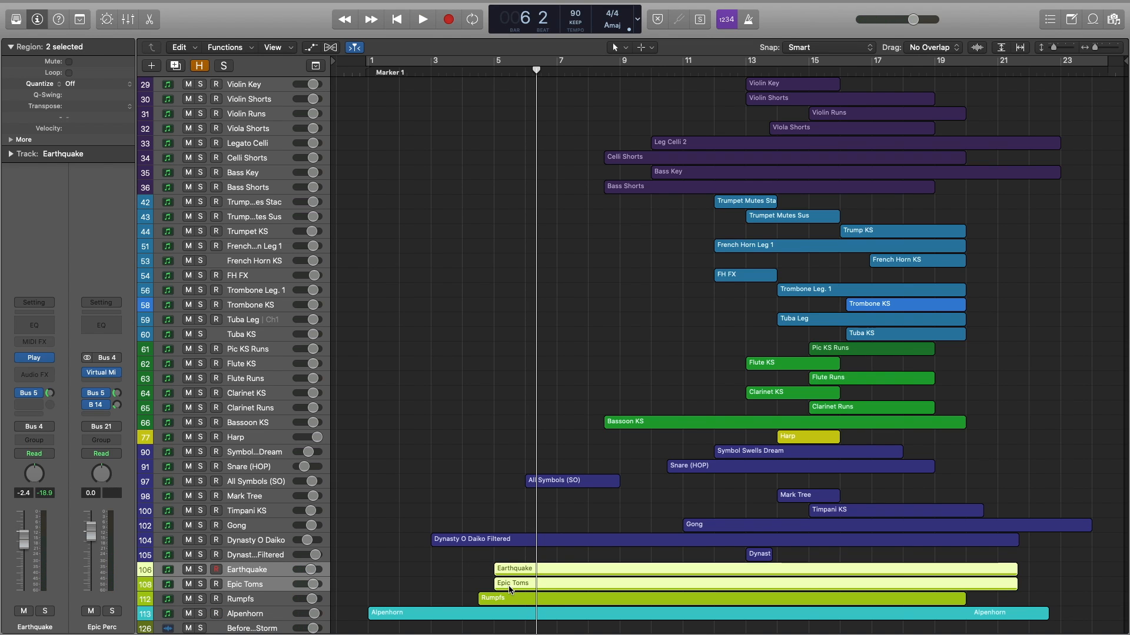
# Open the note editor, solo the Earthquake track and play it from bar 5.
pyautogui.press('p')
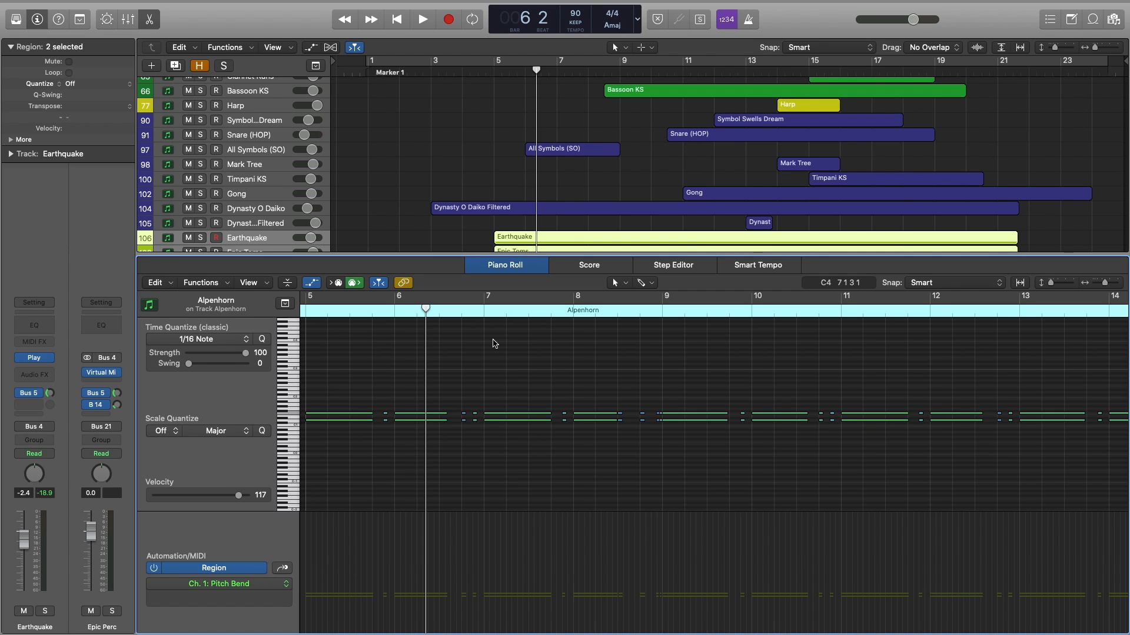
pyautogui.hscroll(-3, 495, 382)
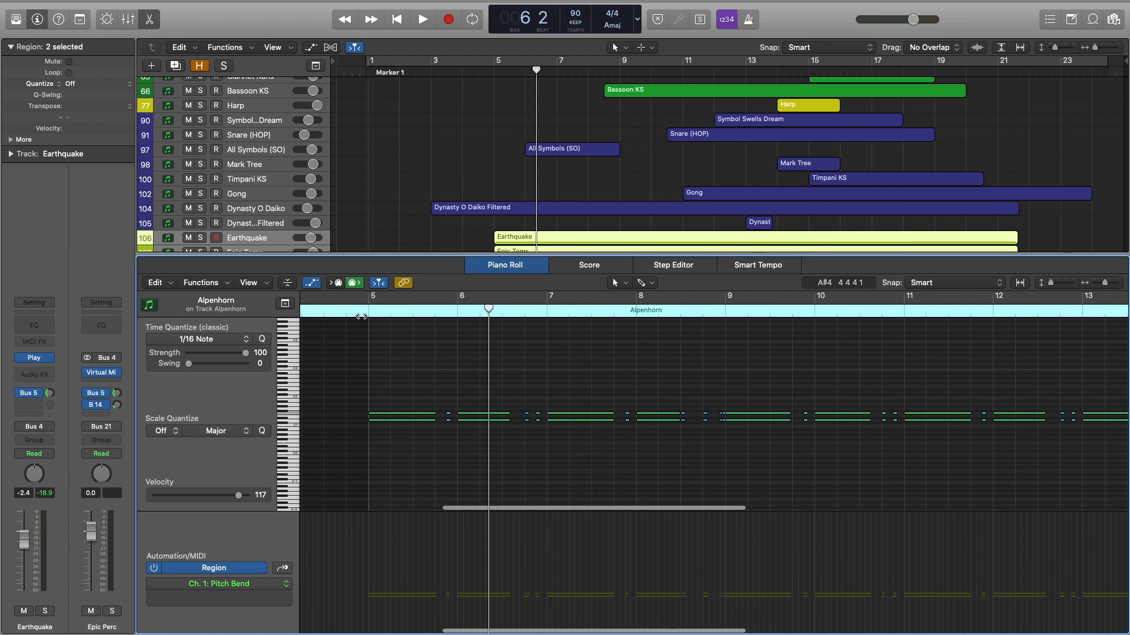
pyautogui.click(367, 313)
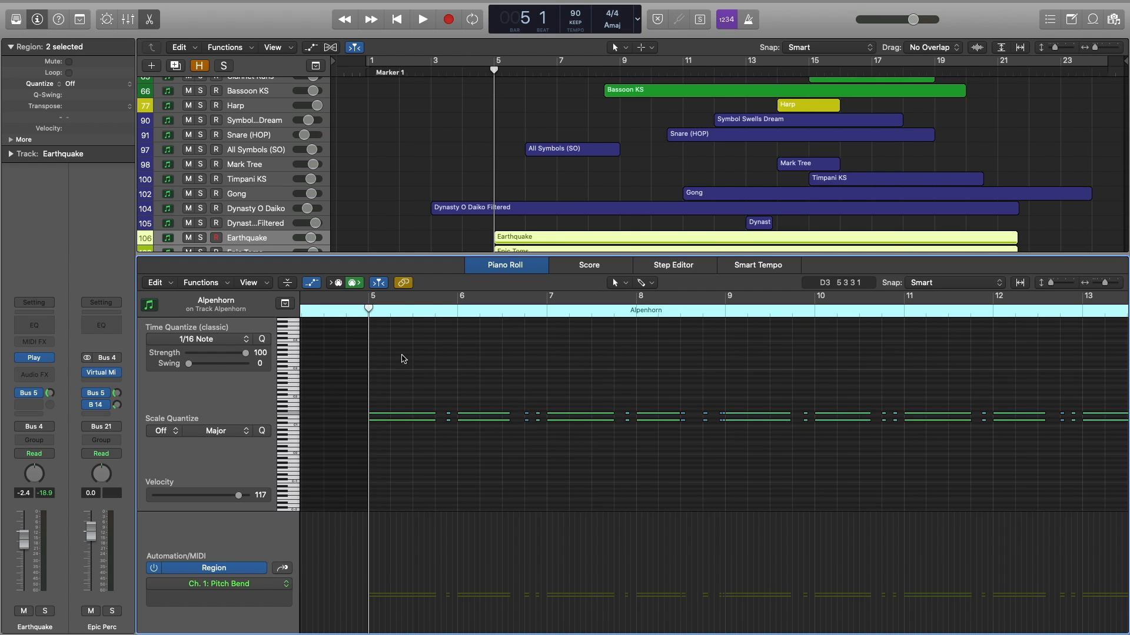
pyautogui.click(203, 240)
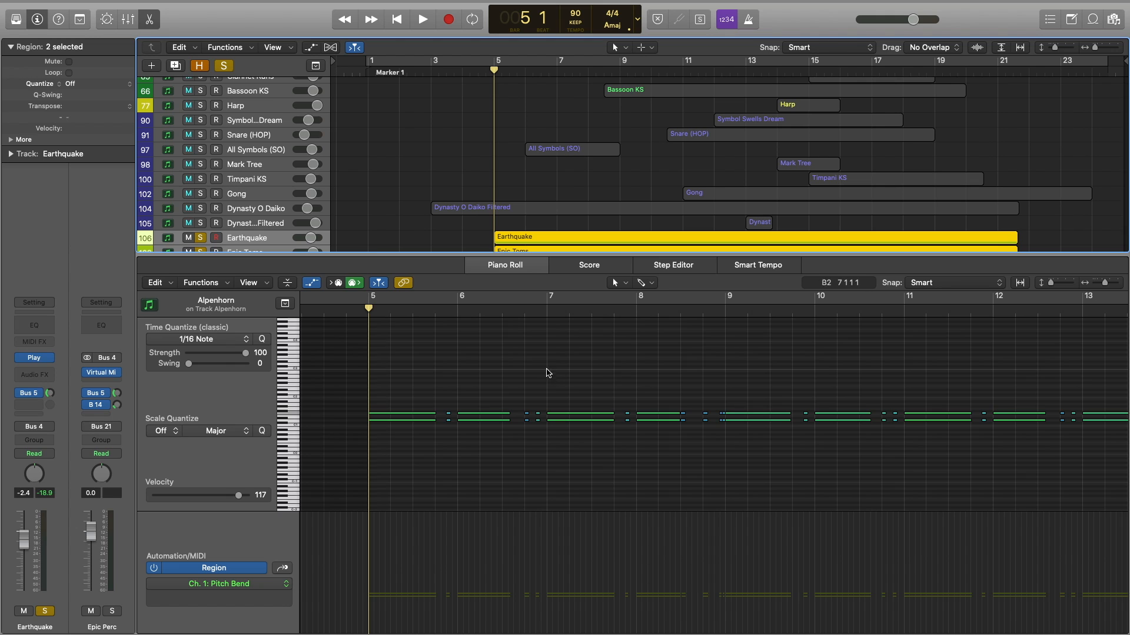
pyautogui.press('space')
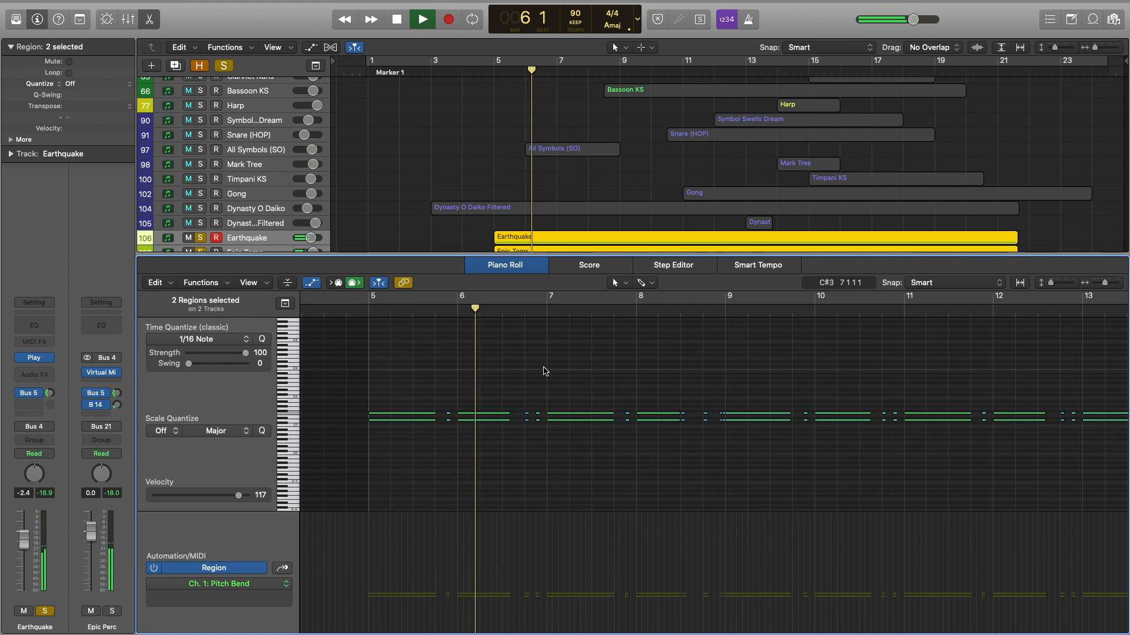
pyautogui.press('space')
pyautogui.scroll(-4, 547, 367)
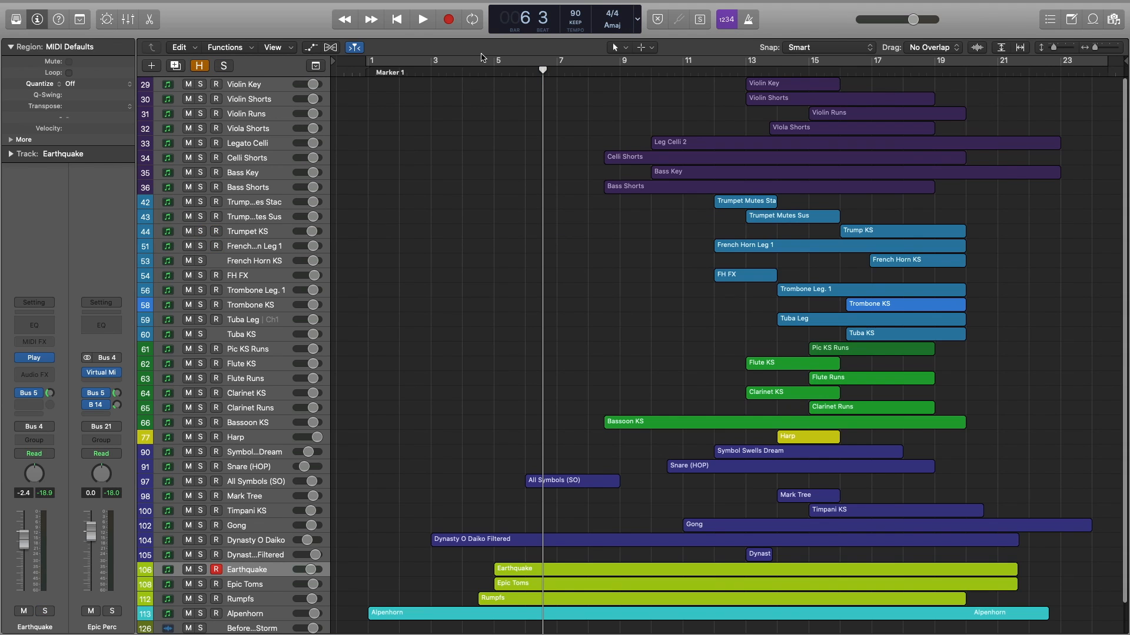
# Play from bar 4, then marquee-select the Celli Shorts and Bass Shorts regions.
pyautogui.click(478, 74)
pyautogui.press('space')
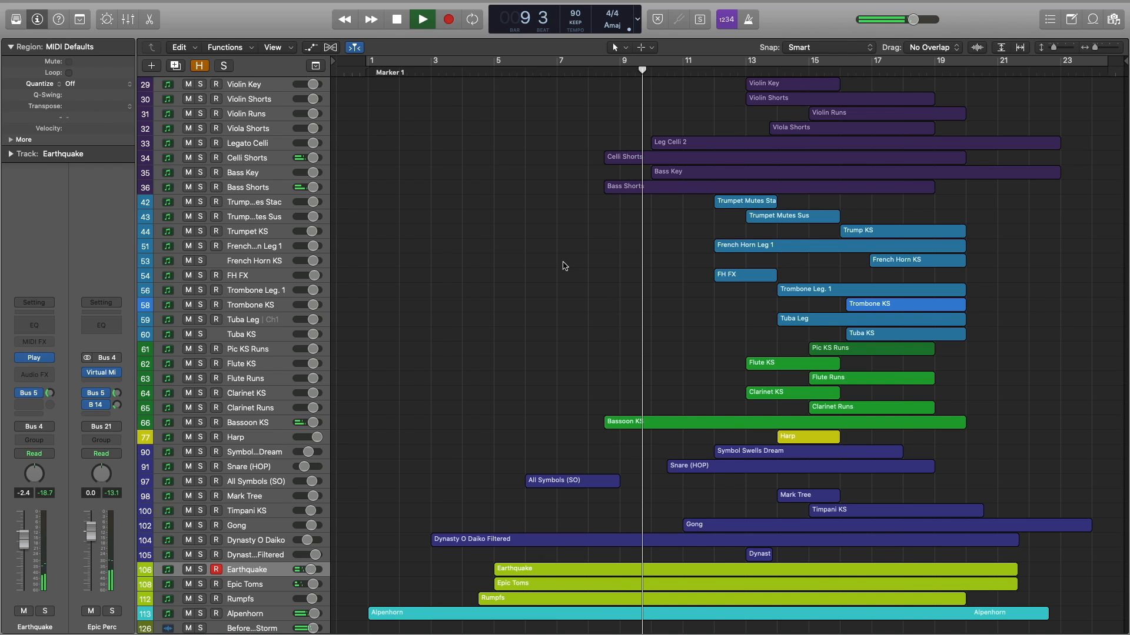
pyautogui.press('space')
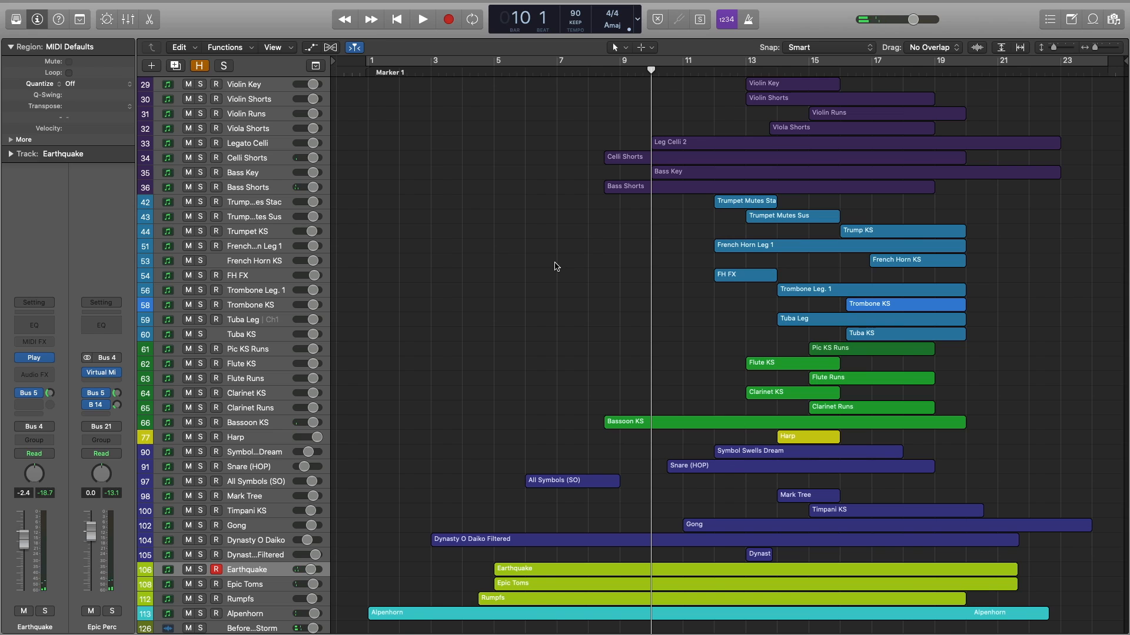
pyautogui.moveTo(593, 111); pyautogui.dragTo(622, 253)
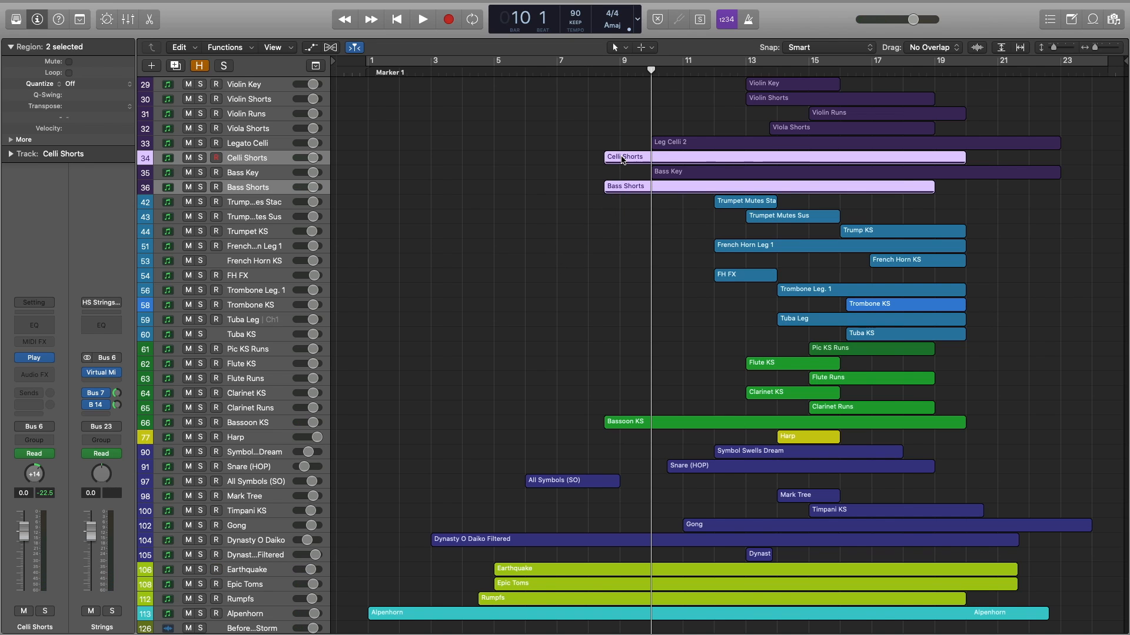
# Open the Celli Shorts and Bass Shorts notes, solo both, play from bar 9 and select four notes.
pyautogui.doubleClick(623, 159)
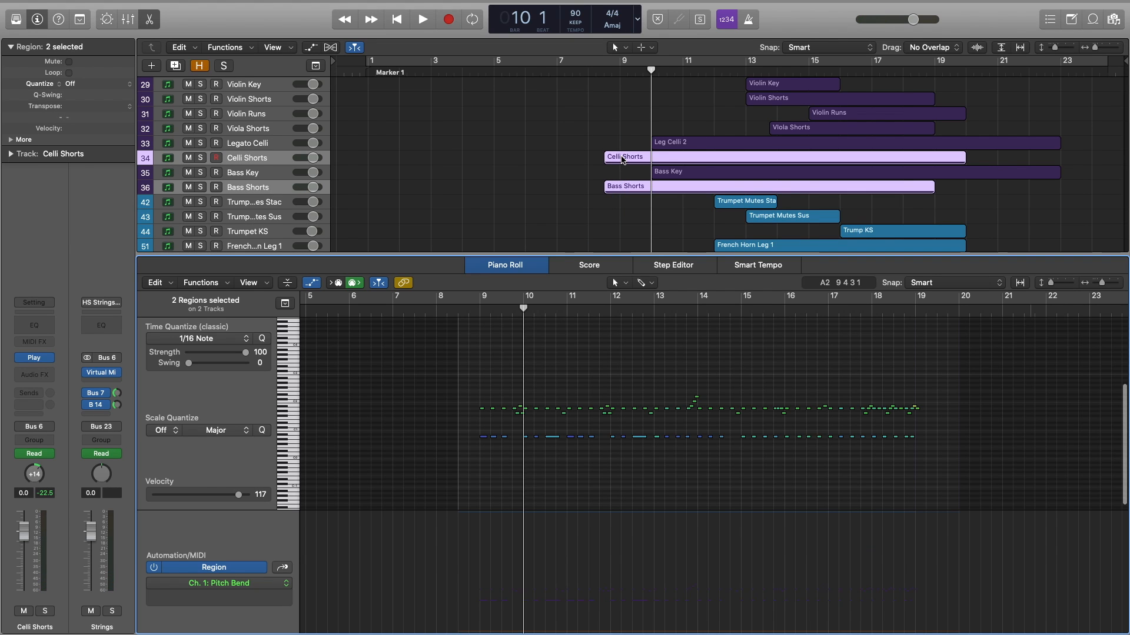
pyautogui.click(200, 159)
pyautogui.click(476, 311)
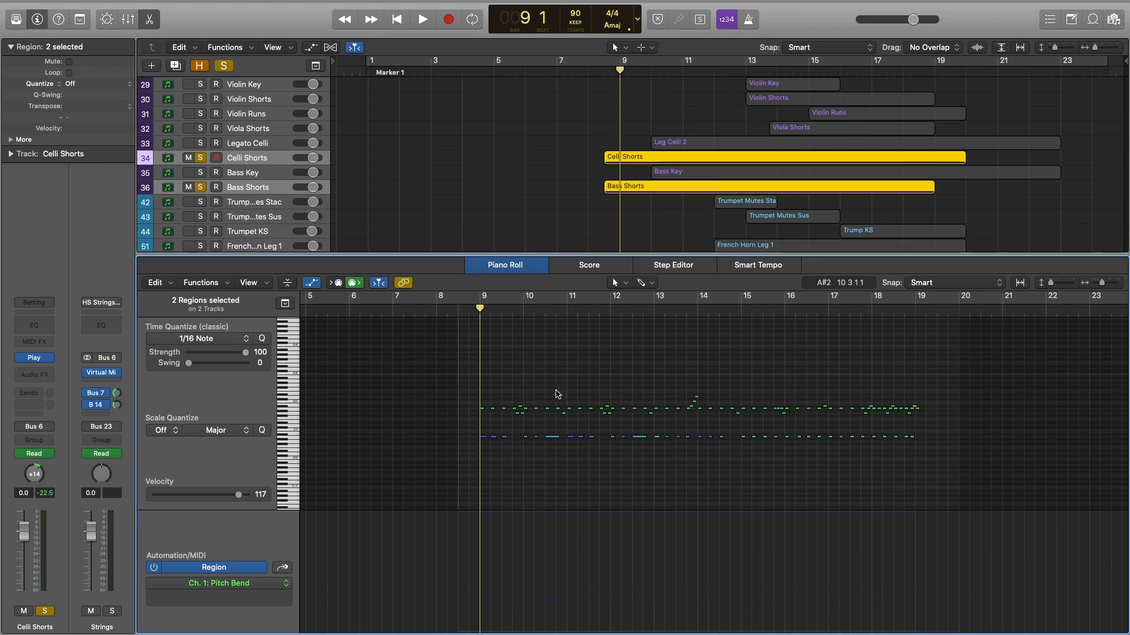
pyautogui.press('space')
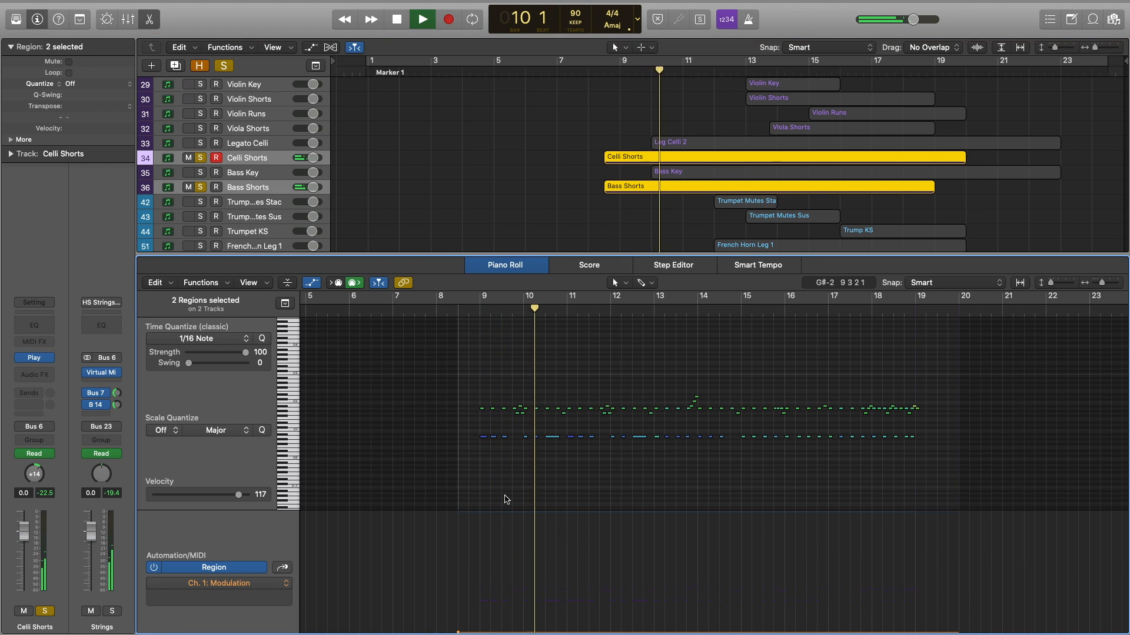
pyautogui.press('space')
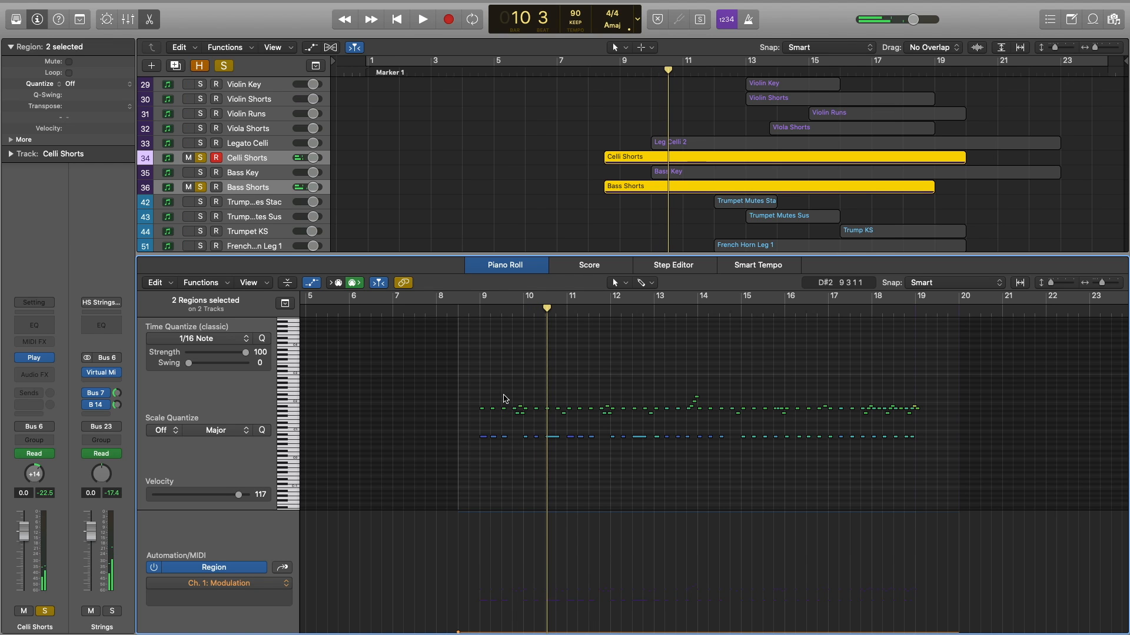
pyautogui.scroll(5, 504, 396)
pyautogui.moveTo(531, 397); pyautogui.dragTo(575, 438)
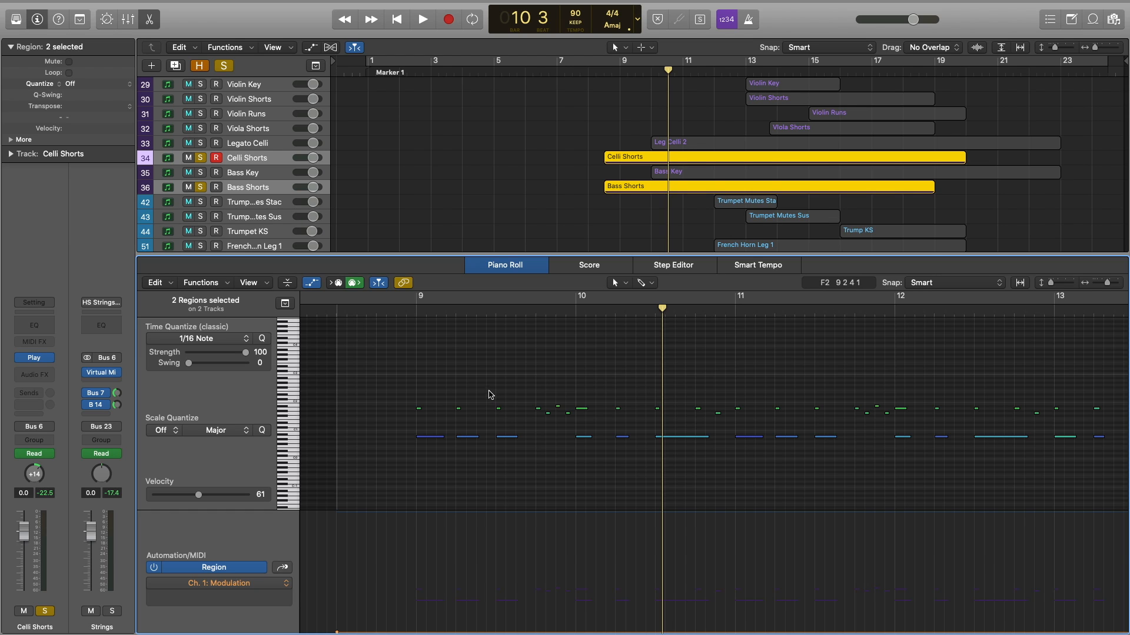
# Select the first three bass notes, play from bar 8 beat 4, then unsolo both tracks.
pyautogui.click(396, 309)
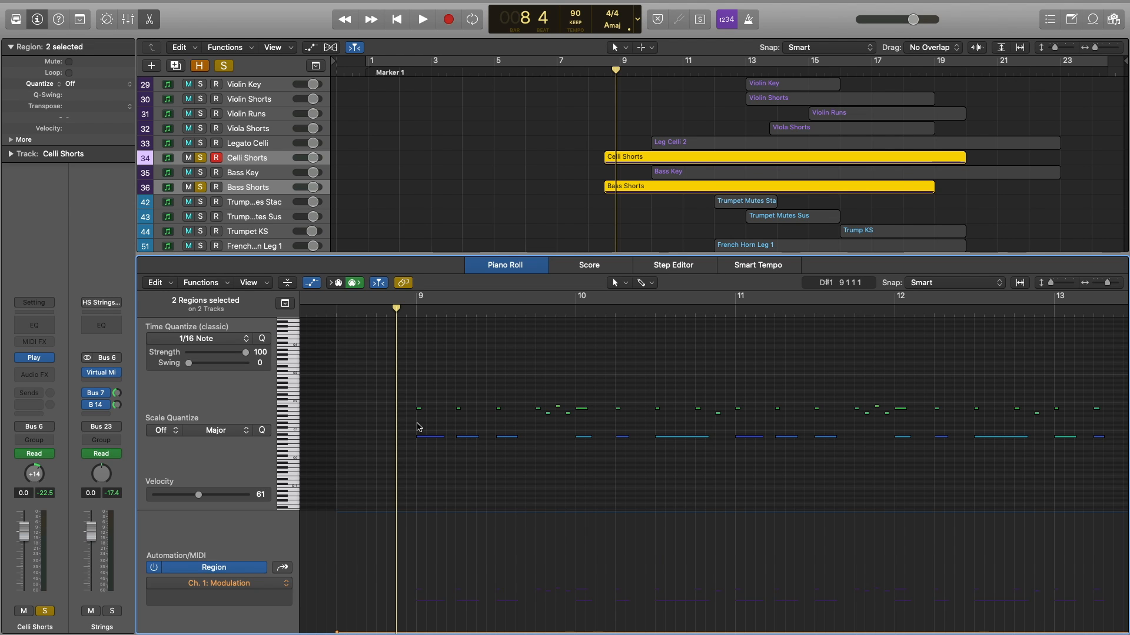
pyautogui.moveTo(417, 425); pyautogui.dragTo(503, 438)
pyautogui.press('space')
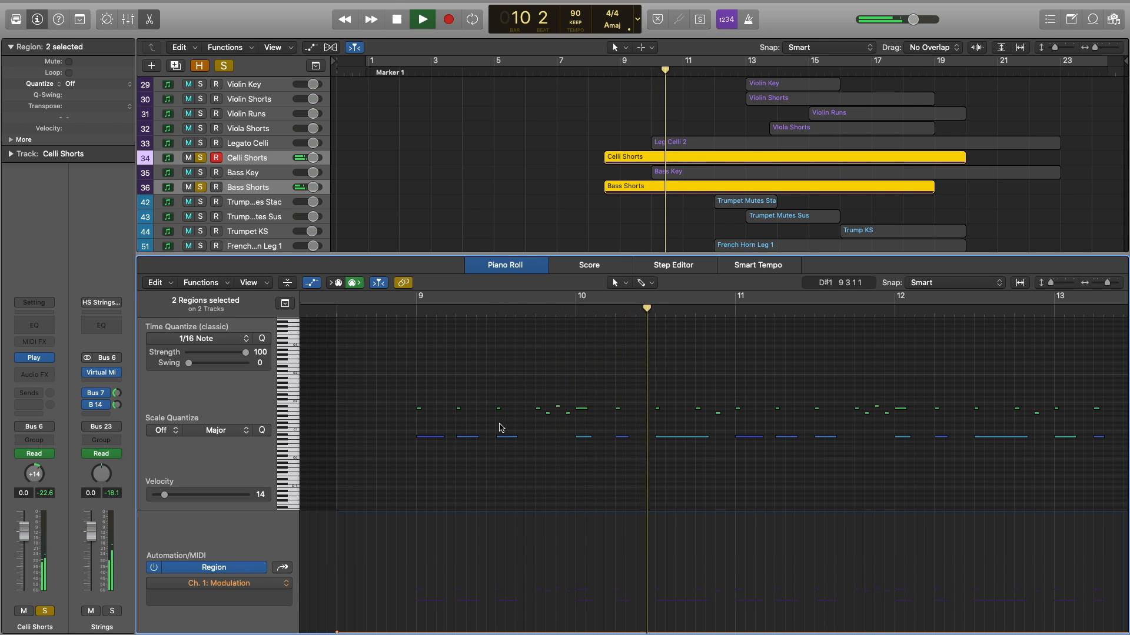
pyautogui.press('space')
pyautogui.click(200, 158)
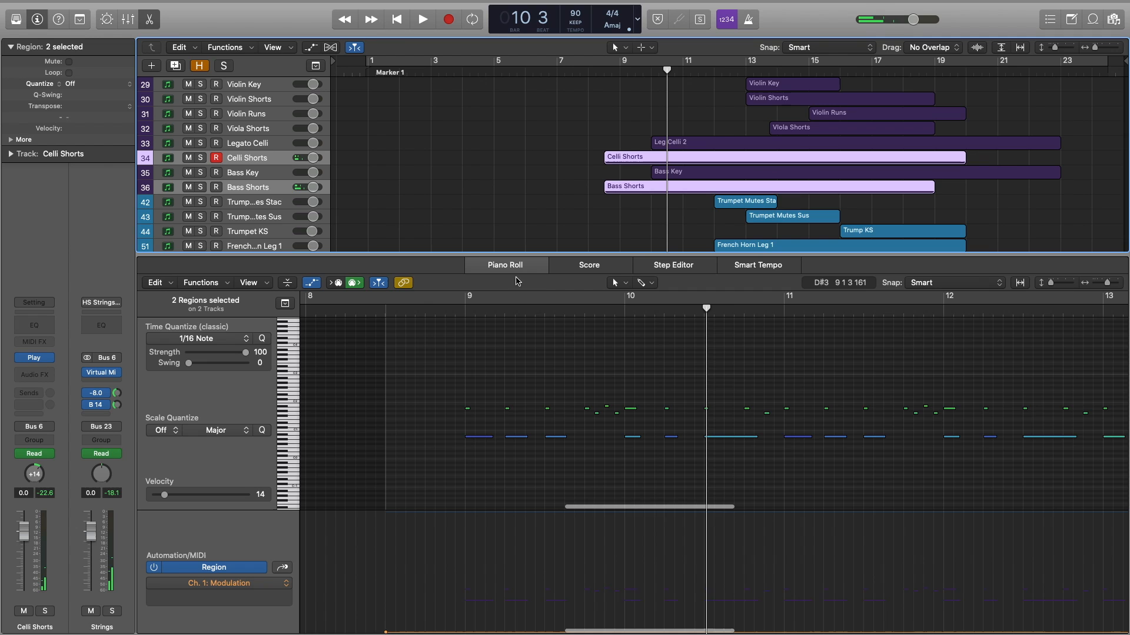
pyautogui.moveTo(502, 257); pyautogui.dragTo(501, 267)
# Open the Bassoon KS notes, solo the track and play from just before bar 9.
pyautogui.click(554, 366)
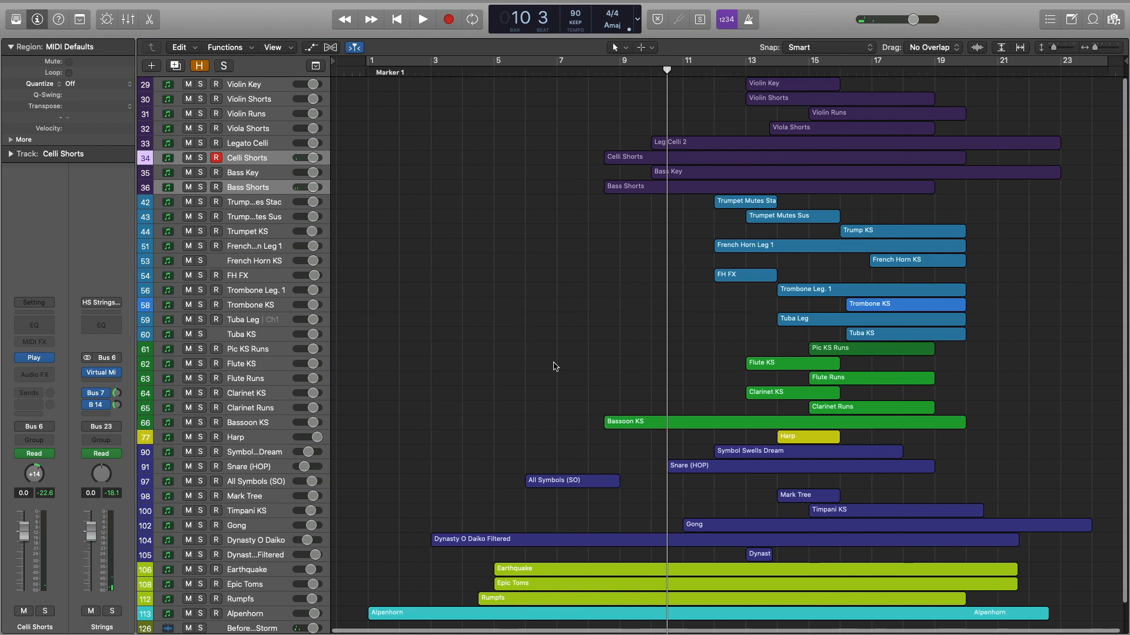
pyautogui.click(628, 421)
pyautogui.press('p')
pyautogui.click(201, 238)
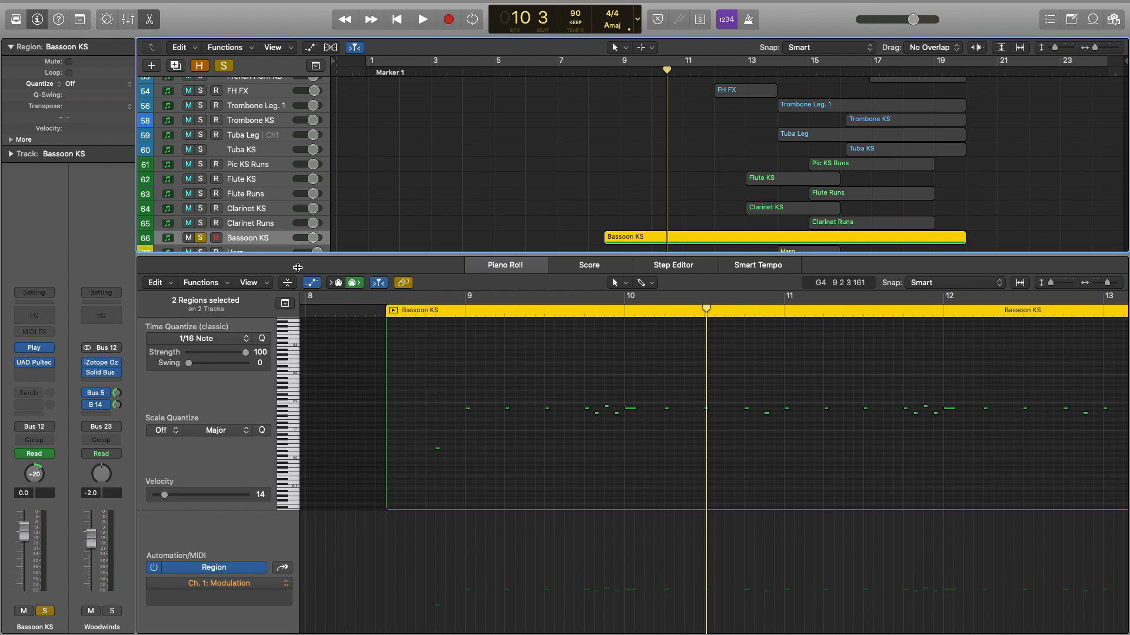
pyautogui.click(431, 318)
pyautogui.press('space')
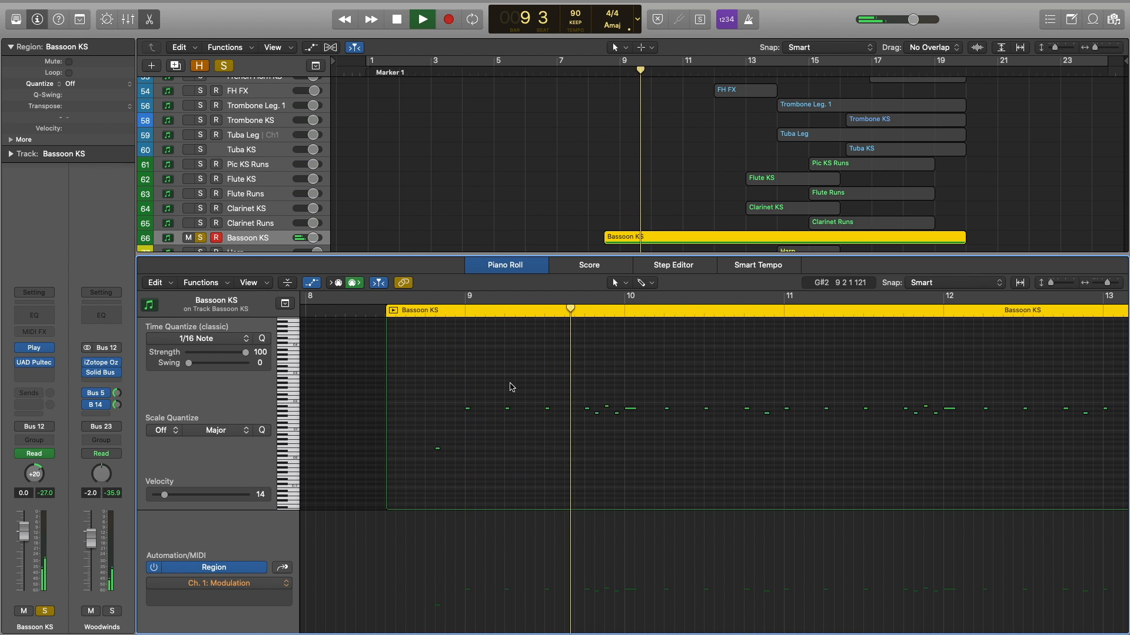
pyautogui.press('space')
pyautogui.scroll(10, 495, 147)
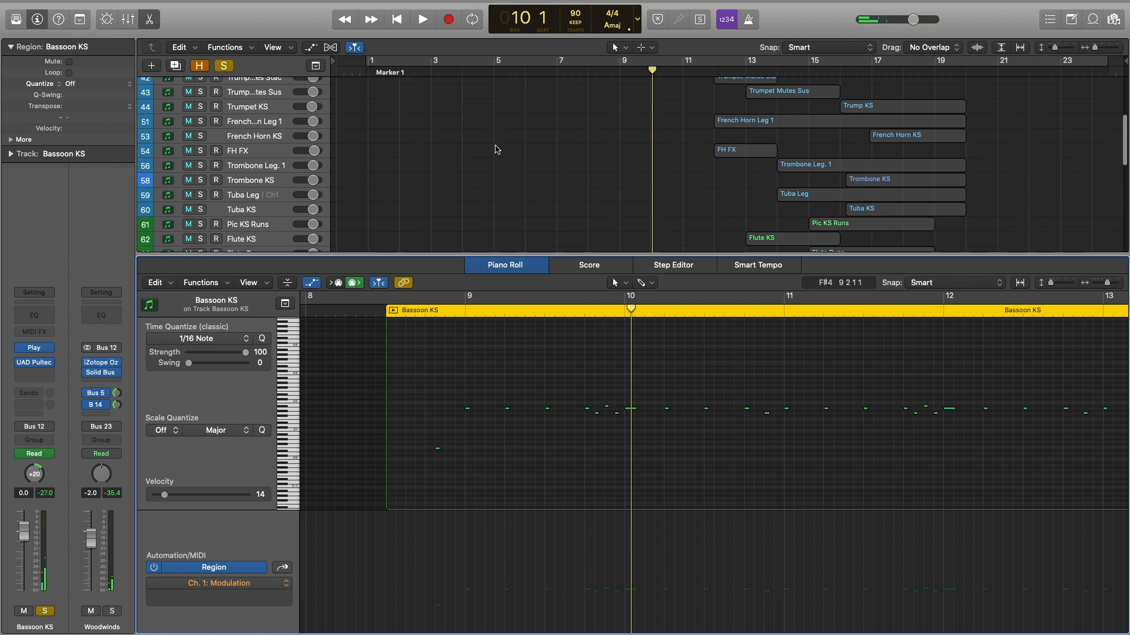
# Add Celli Shorts to the solo, play from bar 8 beat 4, then close the editor and unsolo all.
pyautogui.click(200, 158)
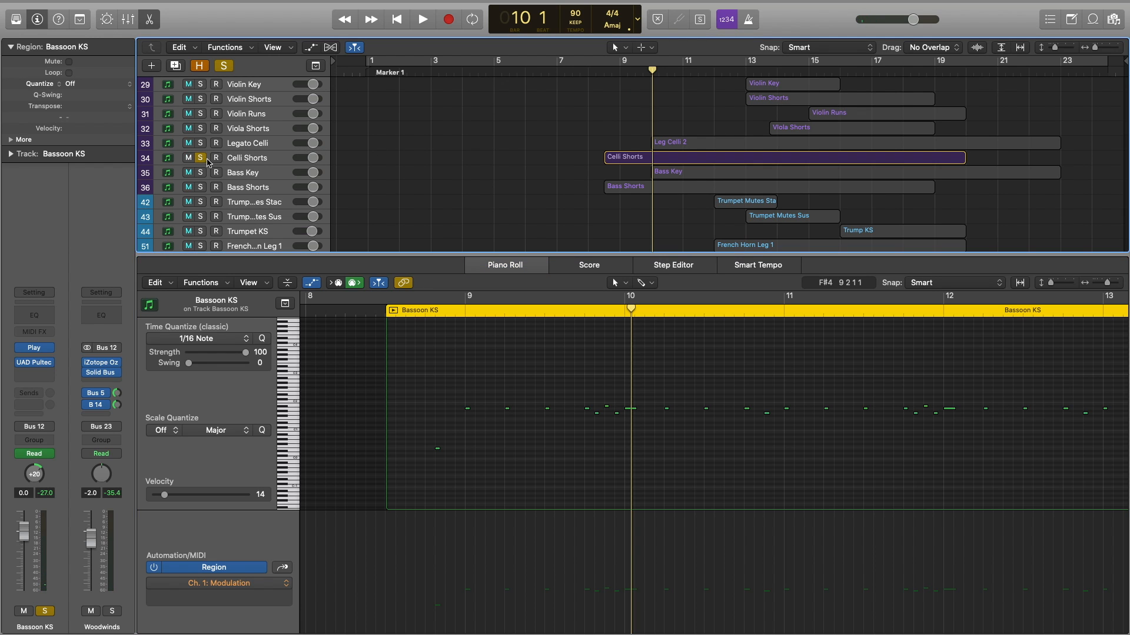
pyautogui.click(429, 310)
pyautogui.press('space')
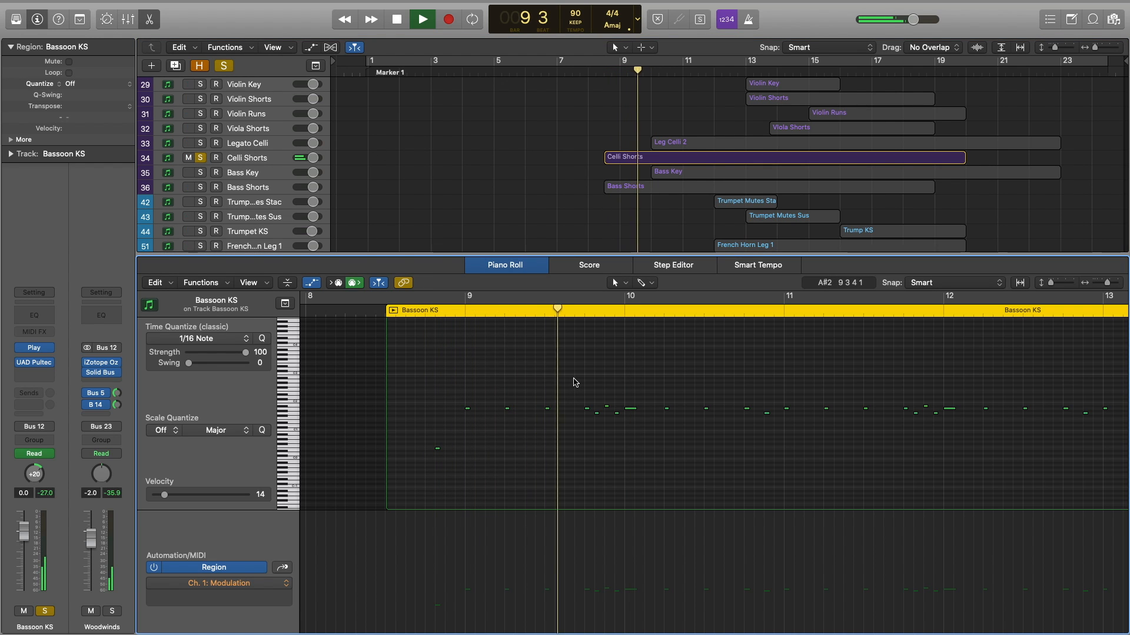
pyautogui.press('space')
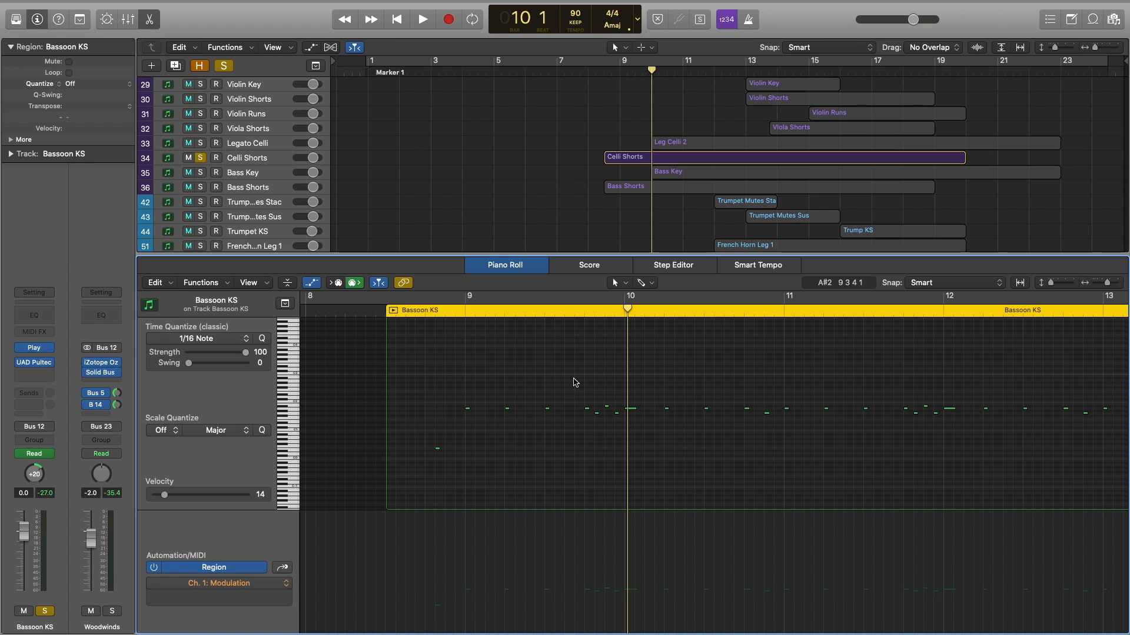
pyautogui.press('p')
pyautogui.click(570, 373)
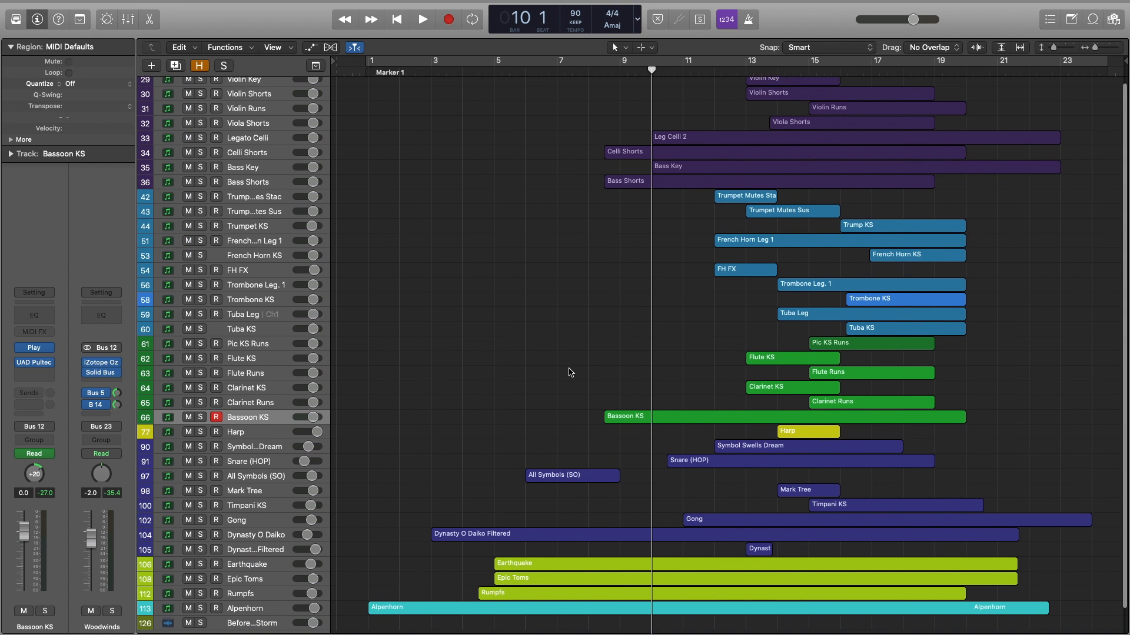
# Play the full arrangement, then open the Snare (HOP) region's notes.
pyautogui.hscroll(1, 571, 372)
pyautogui.scroll(1, 570, 372)
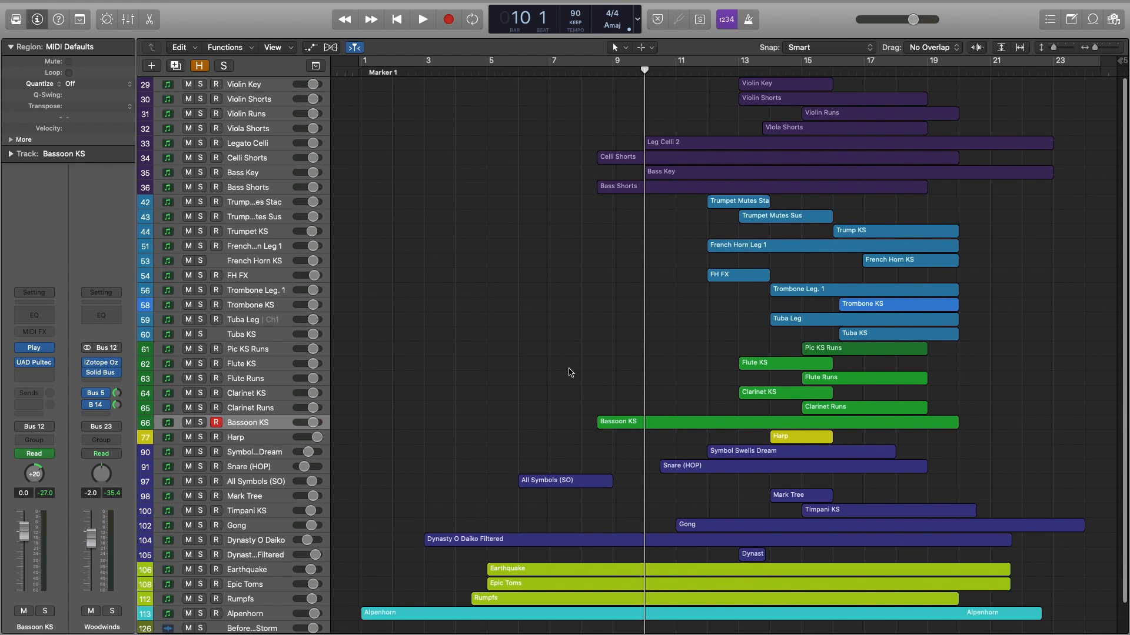
pyautogui.press('space')
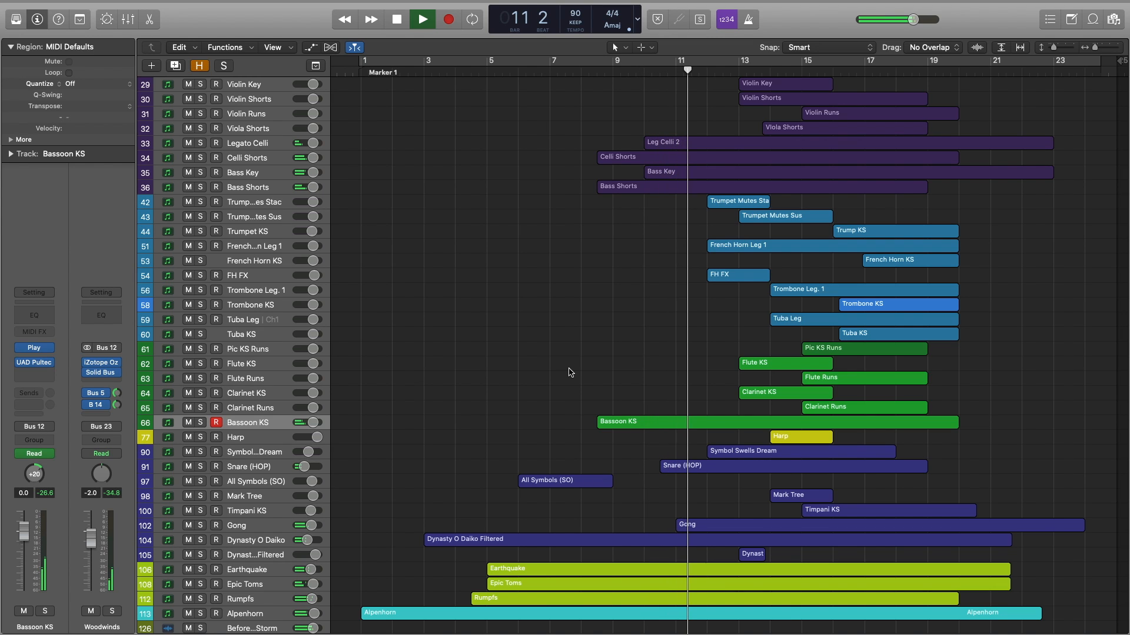
pyautogui.press('space')
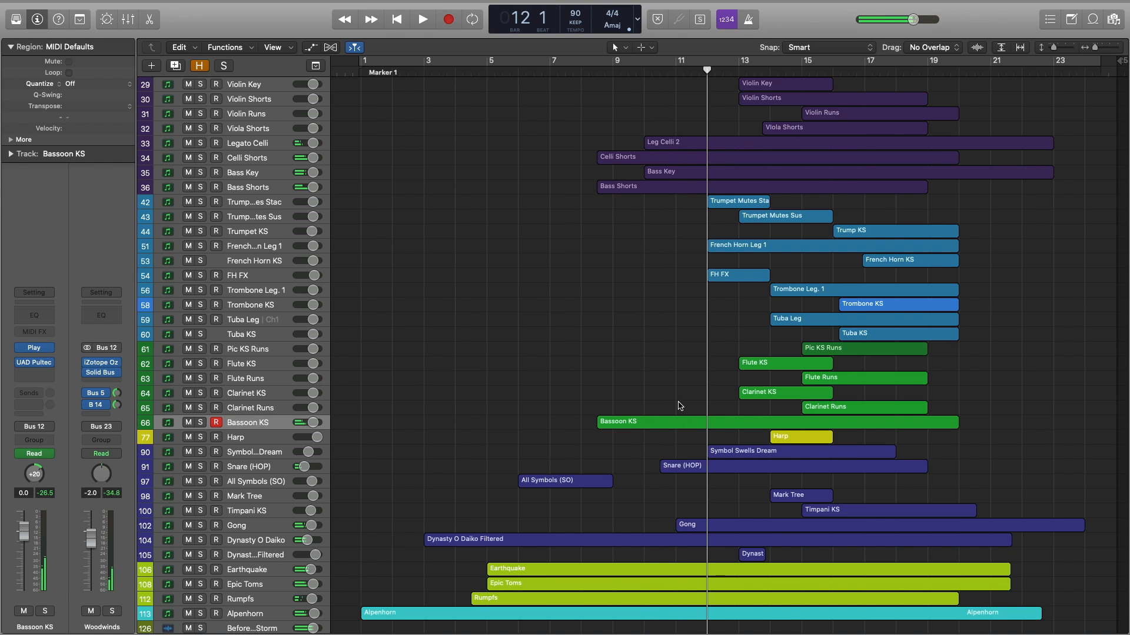
pyautogui.doubleClick(707, 471)
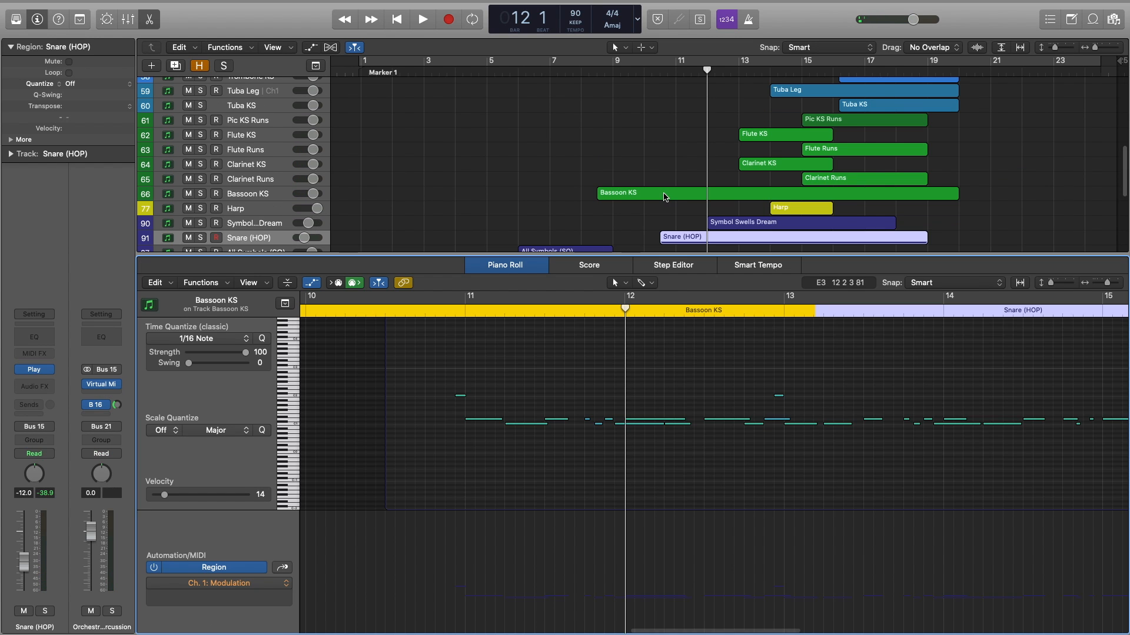
pyautogui.scroll(-4, 666, 212)
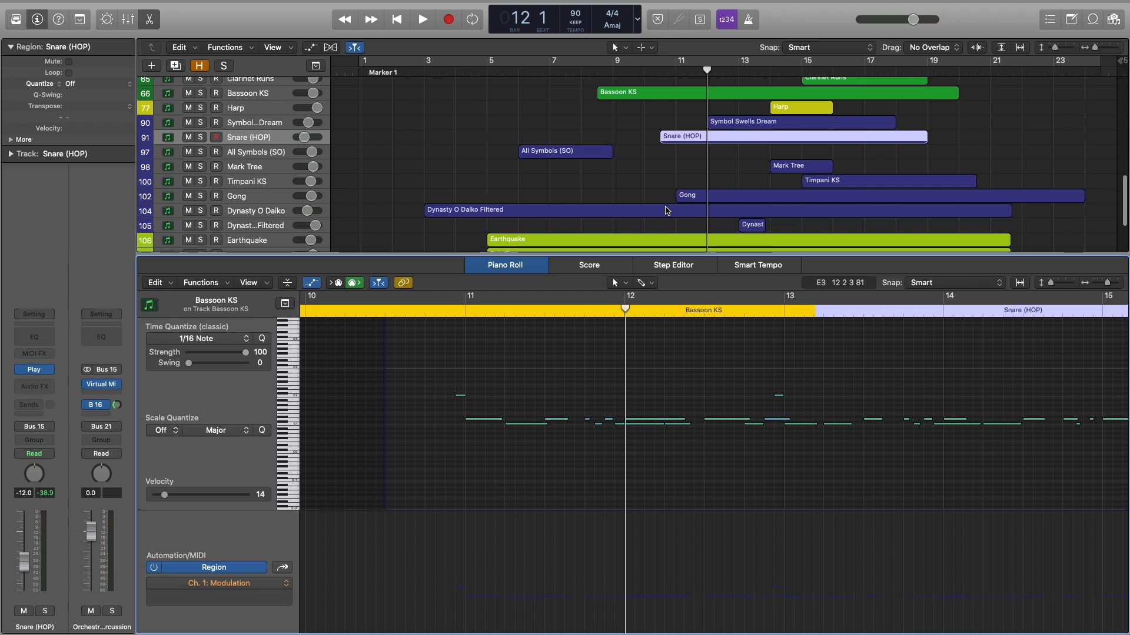
# Solo Snare and Dynasty O Daiko Filtered, play from bar 10, then show Earthquake's notes.
pyautogui.keyDown('shift'); pyautogui.click(667, 210); pyautogui.keyUp('shift')
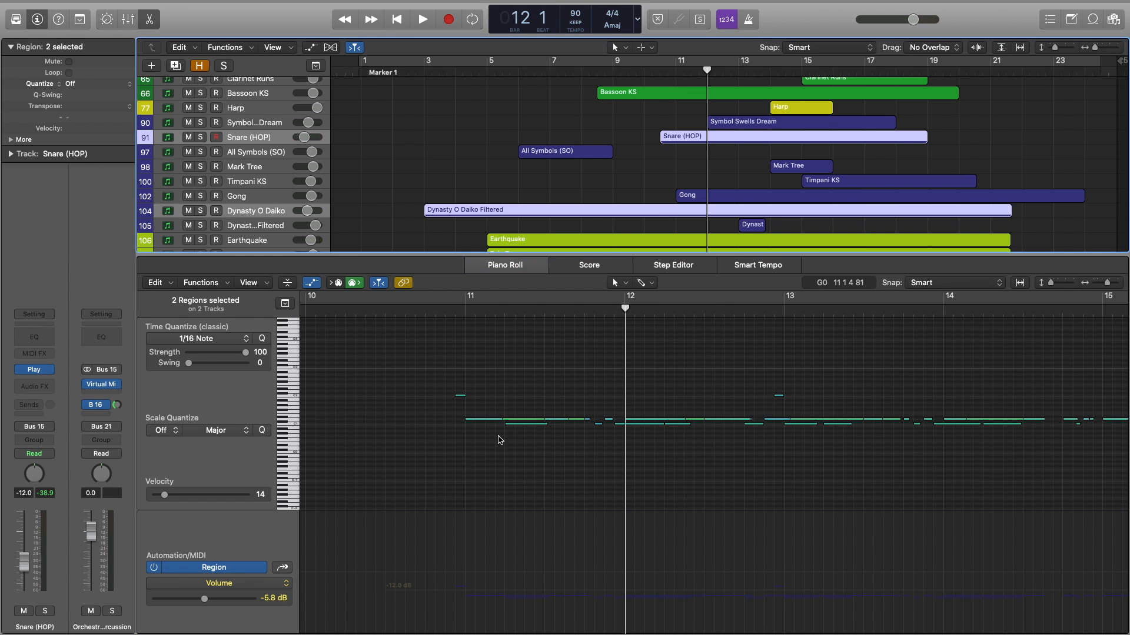
pyautogui.click(452, 308)
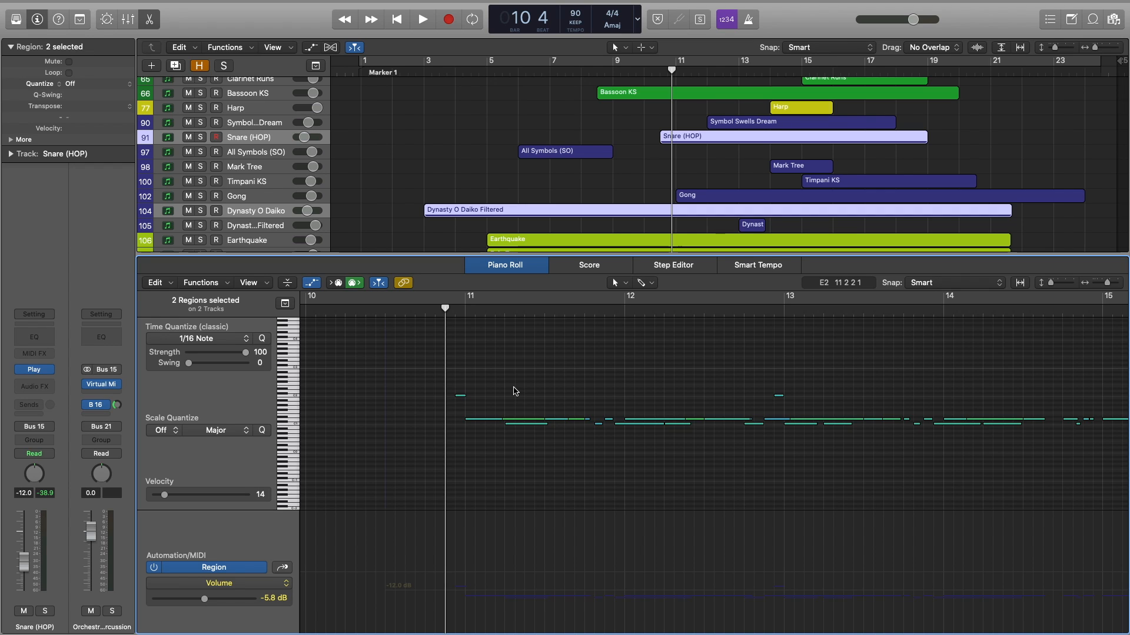
pyautogui.click(200, 139)
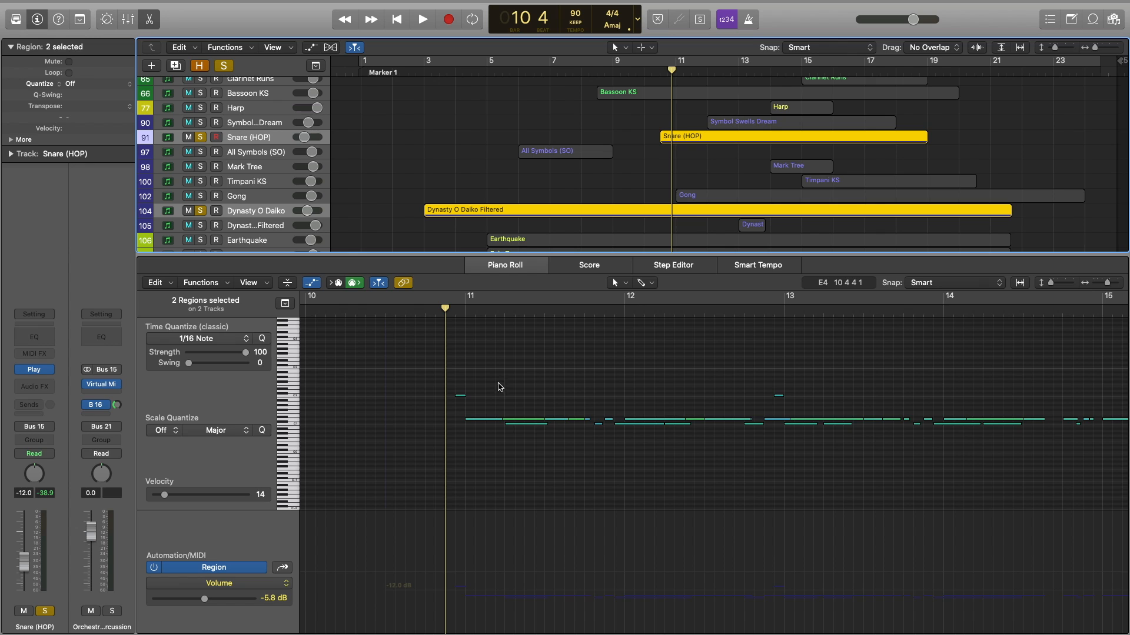
pyautogui.press('space')
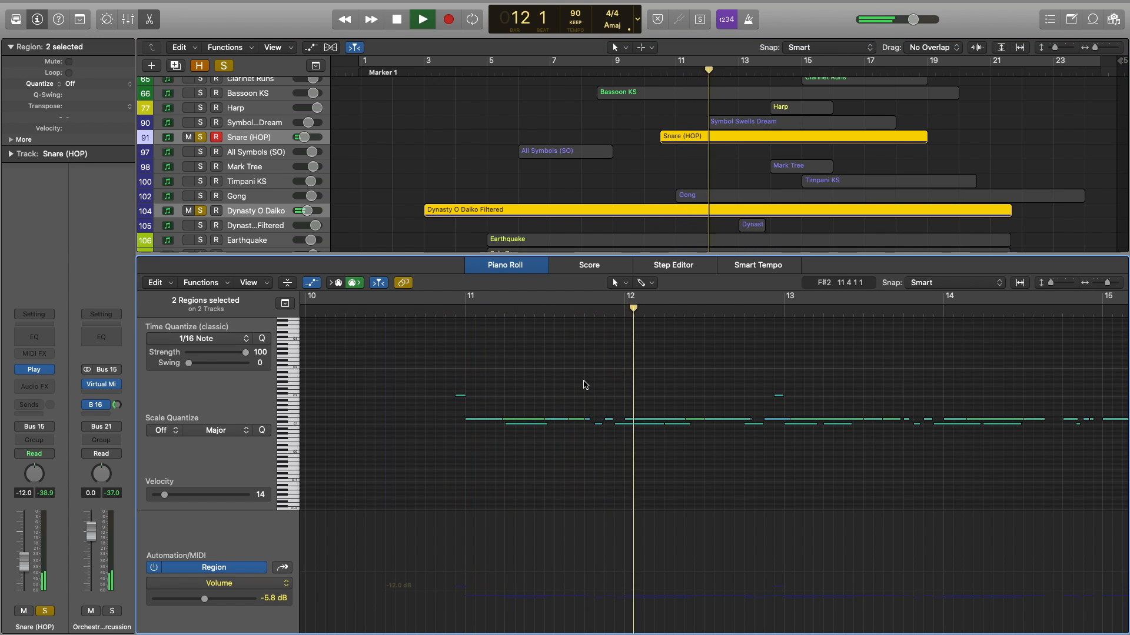
pyautogui.press('space')
pyautogui.click(112, 611)
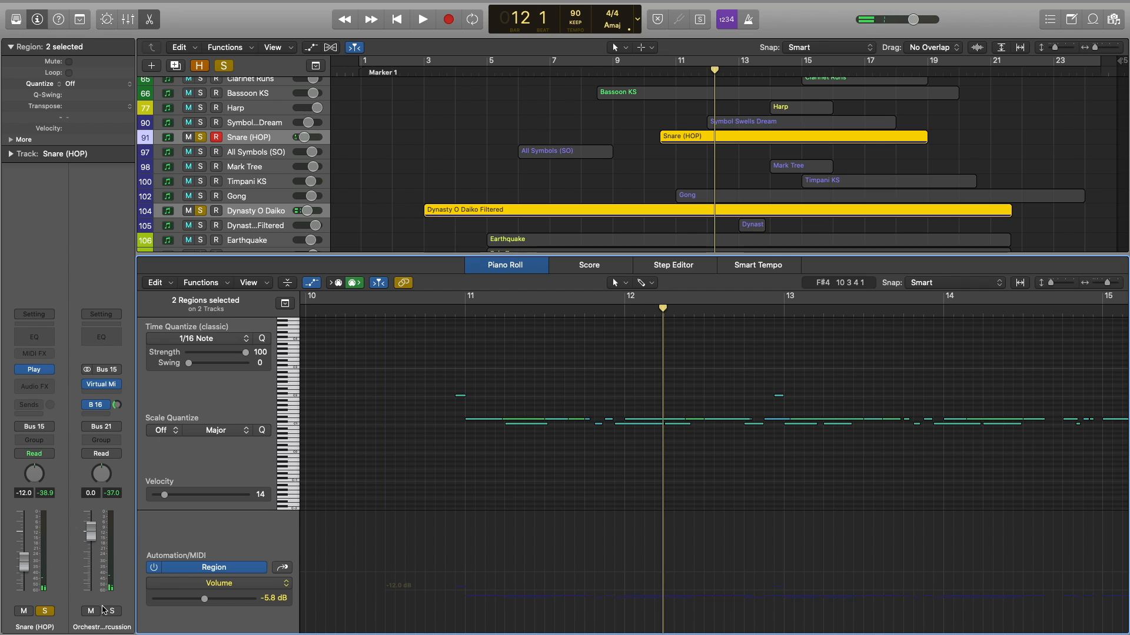
pyautogui.click(252, 240)
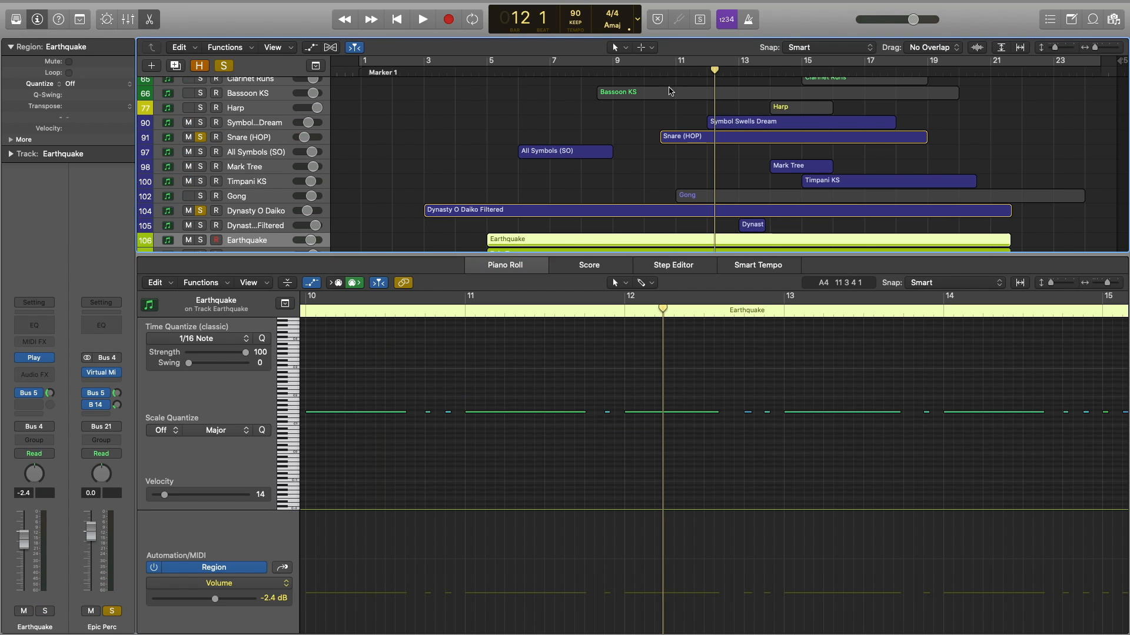
# Play the Earthquake part from bar 10 and enlarge the track lanes.
pyautogui.press('space')
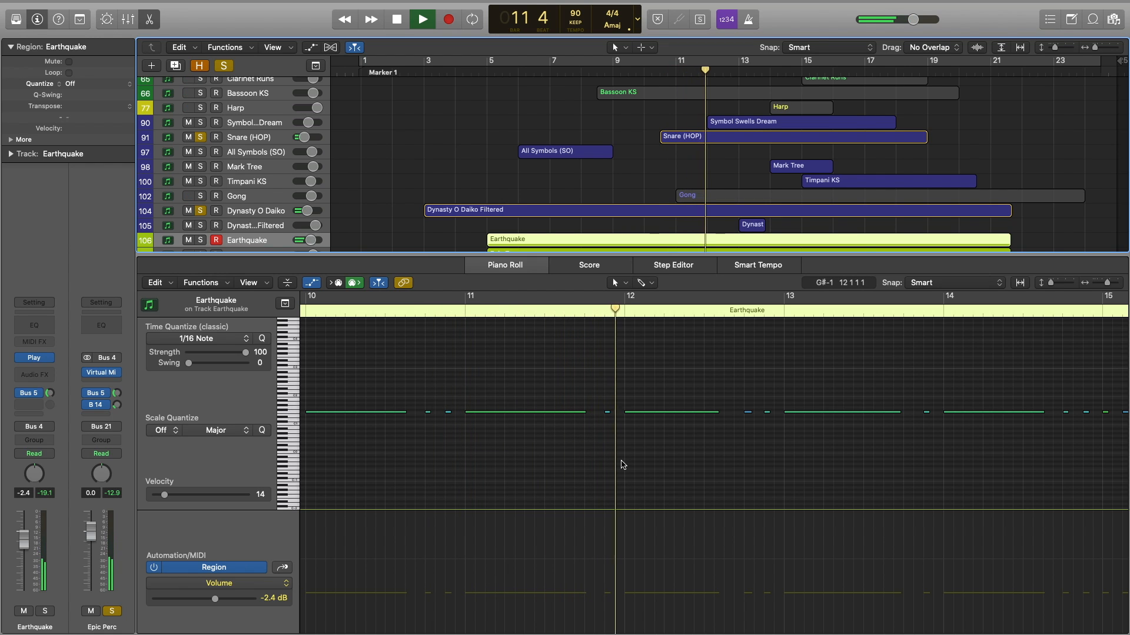
pyautogui.press('space')
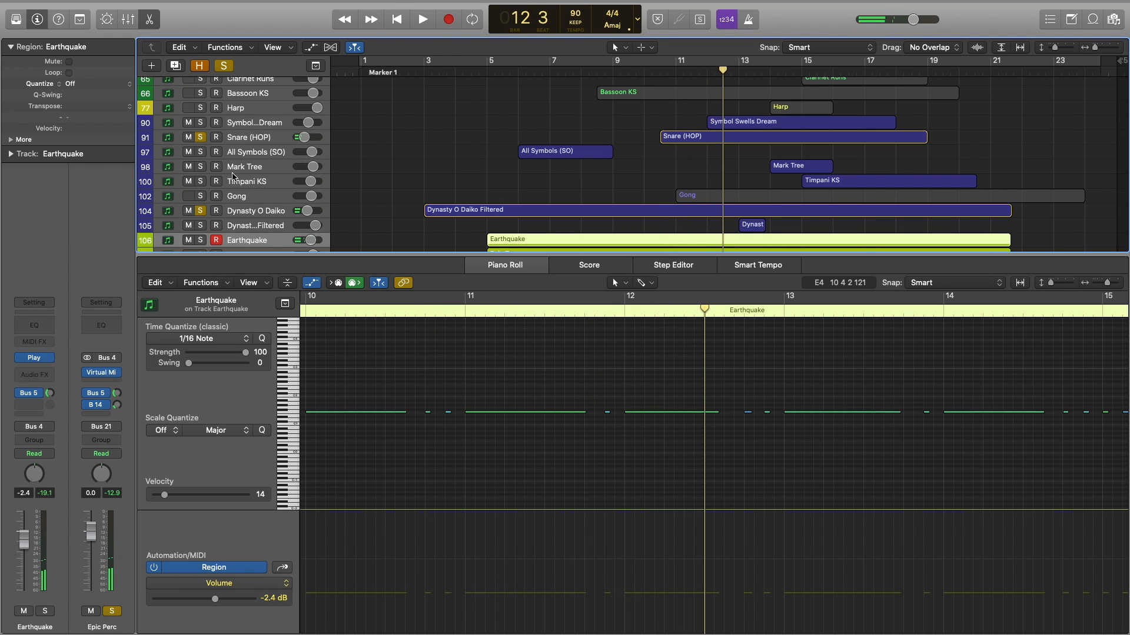
pyautogui.click(199, 137)
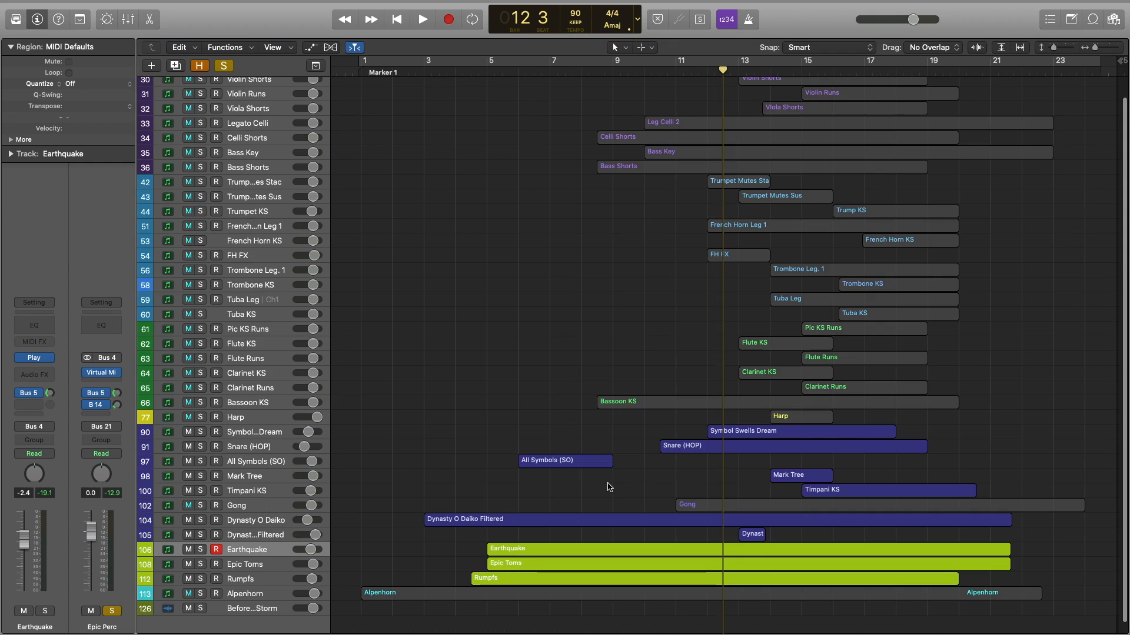
pyautogui.scroll(3, 608, 486)
pyautogui.scroll(2, 609, 485)
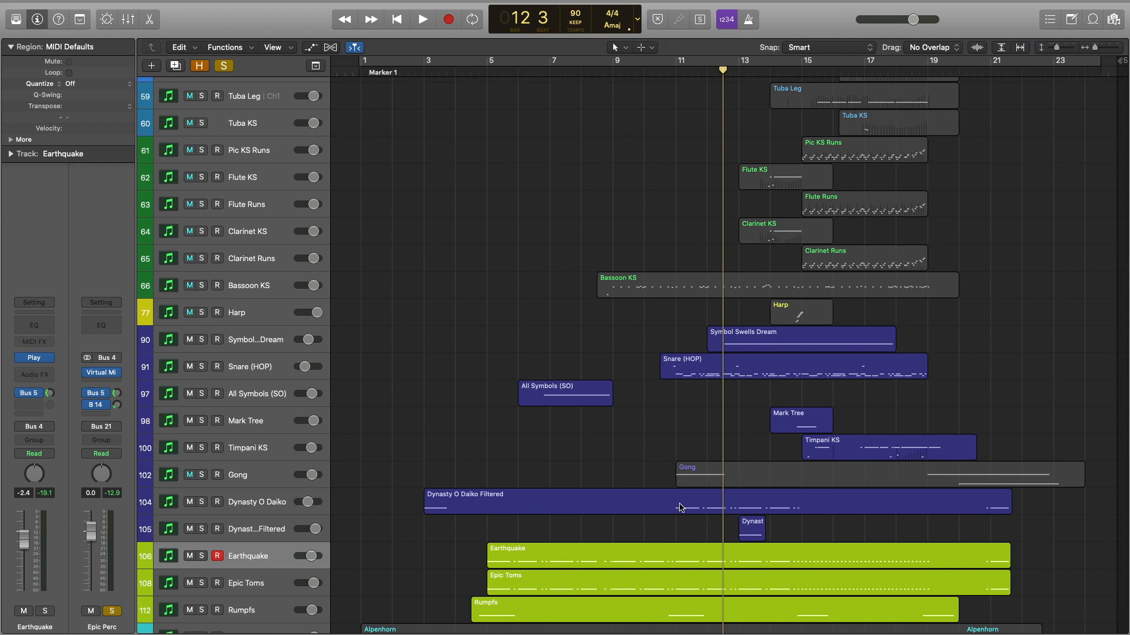
# Review the Dynasty O Daiko Filtered notes, then close the note editor.
pyautogui.doubleClick(679, 507)
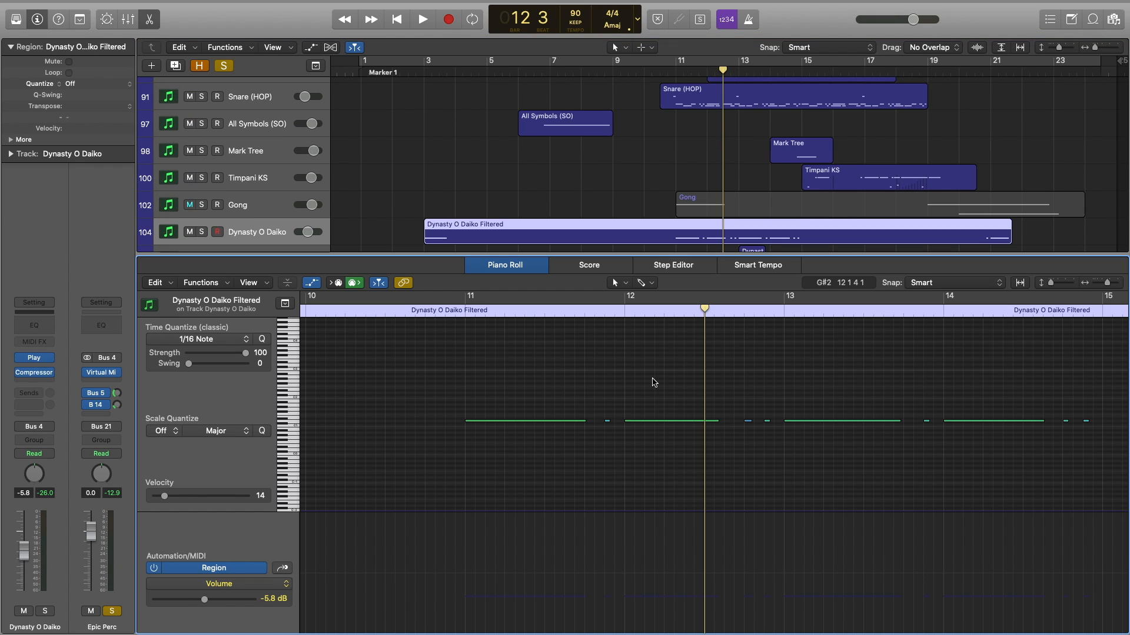
pyautogui.scroll(-4, 653, 380)
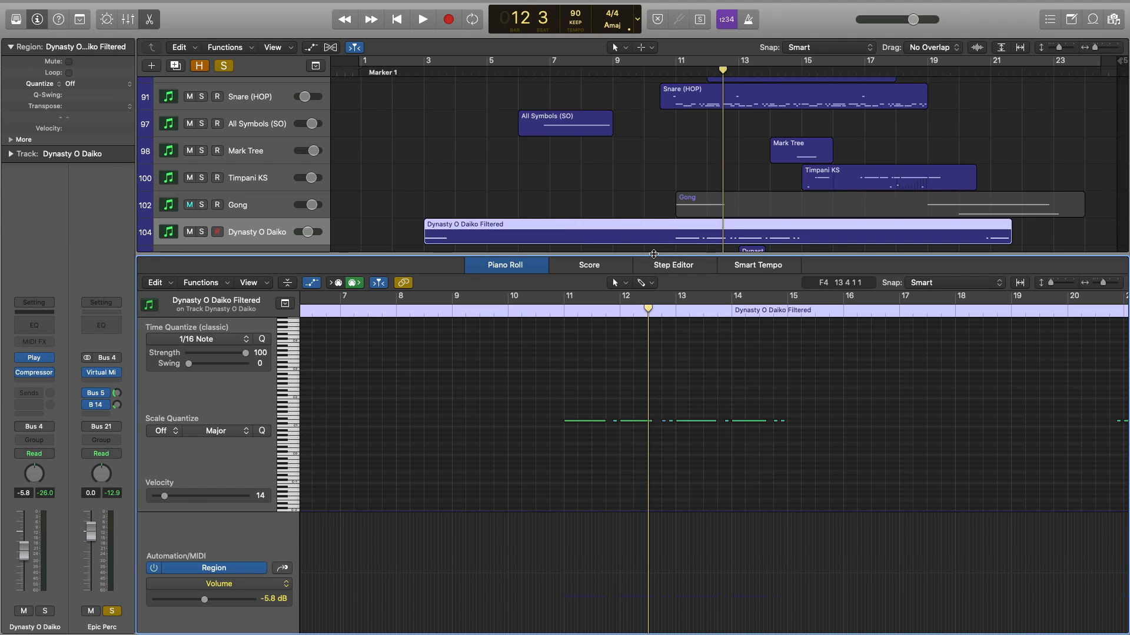
pyautogui.press('e')
pyautogui.scroll(2, 624, 373)
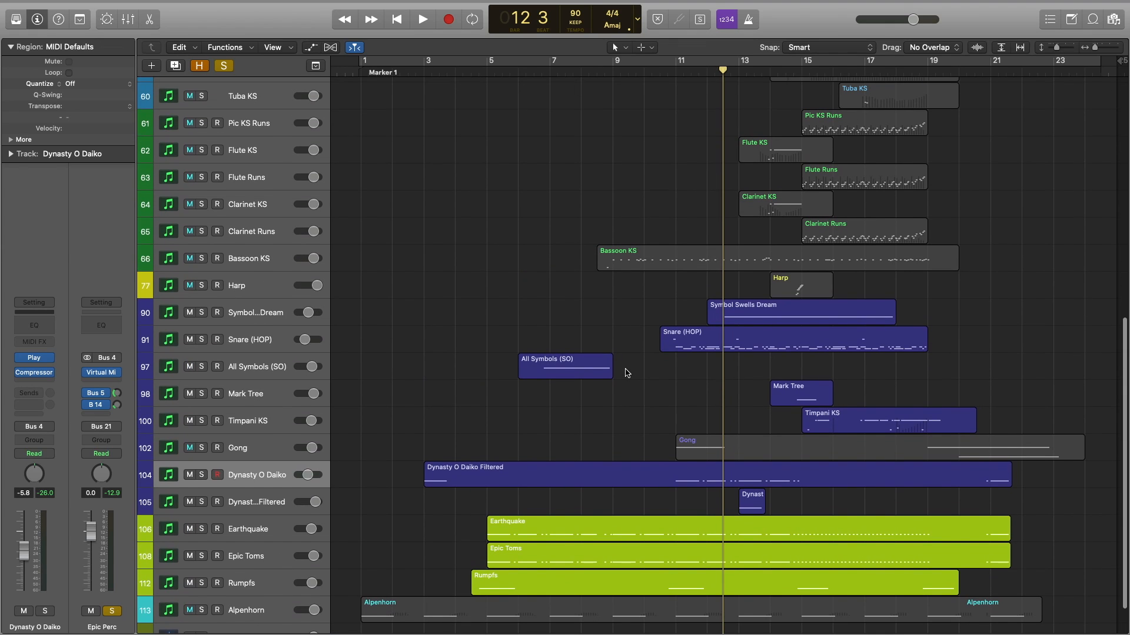
# Unsolo Epic Perc, stop playback, then open FH FX and audition its A2 note at velocity 127.
pyautogui.click(112, 612)
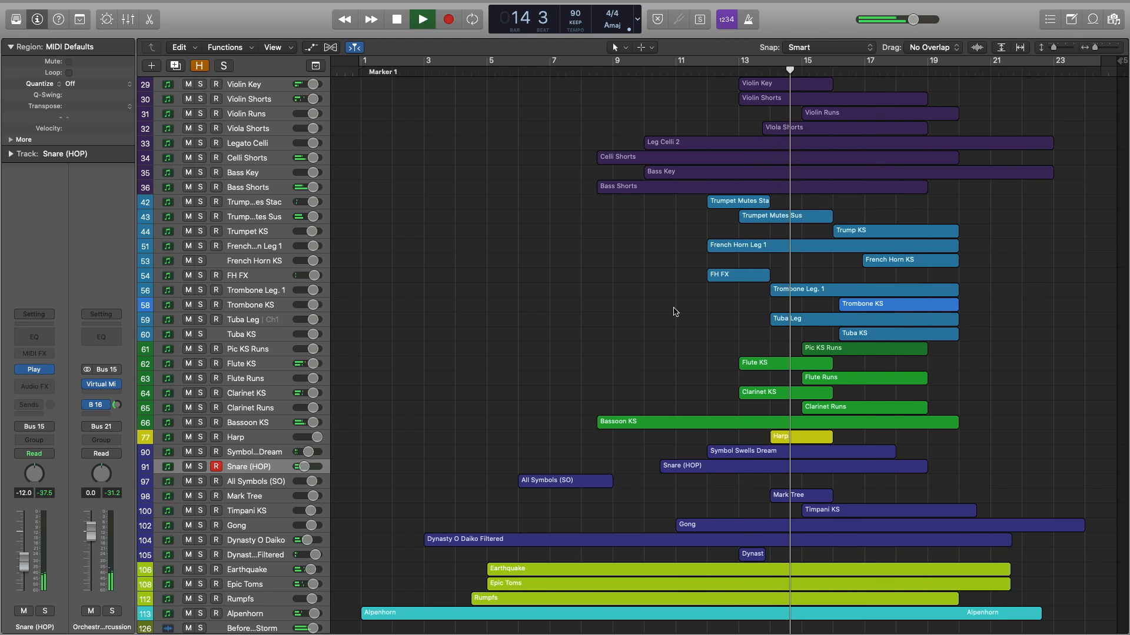
pyautogui.press('space')
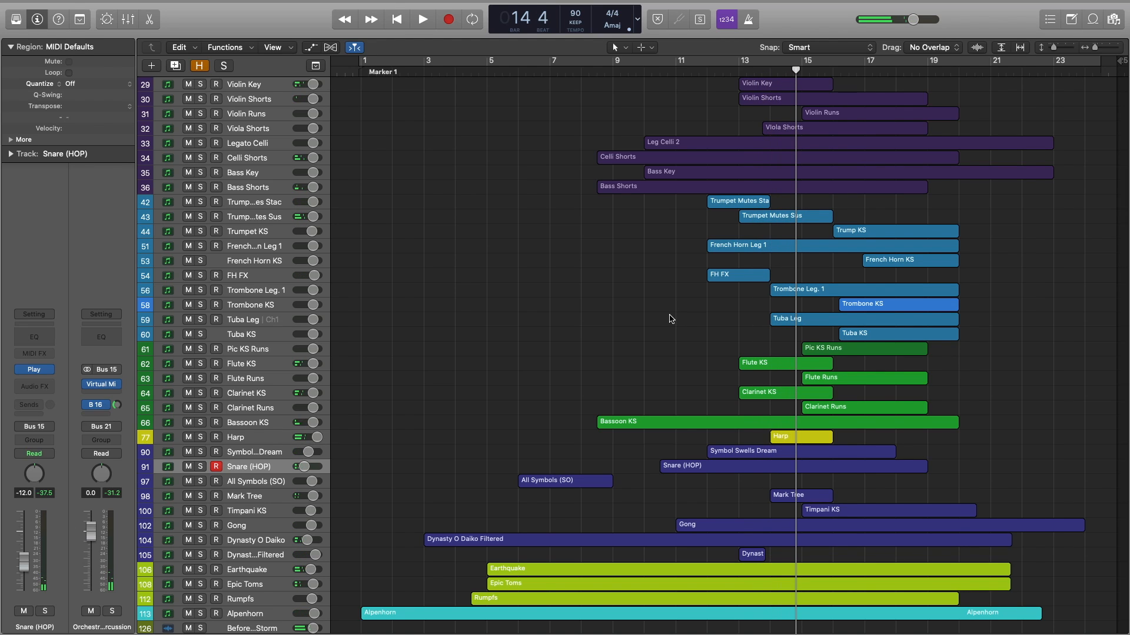
pyautogui.click(731, 281)
pyautogui.press('p')
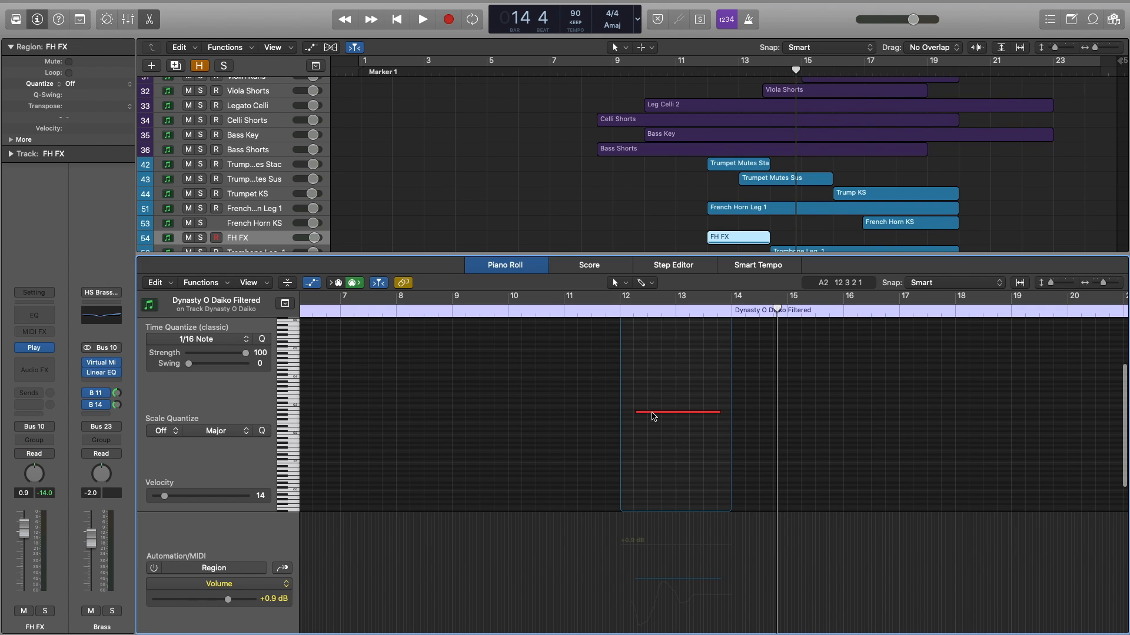
pyautogui.moveTo(653, 413)
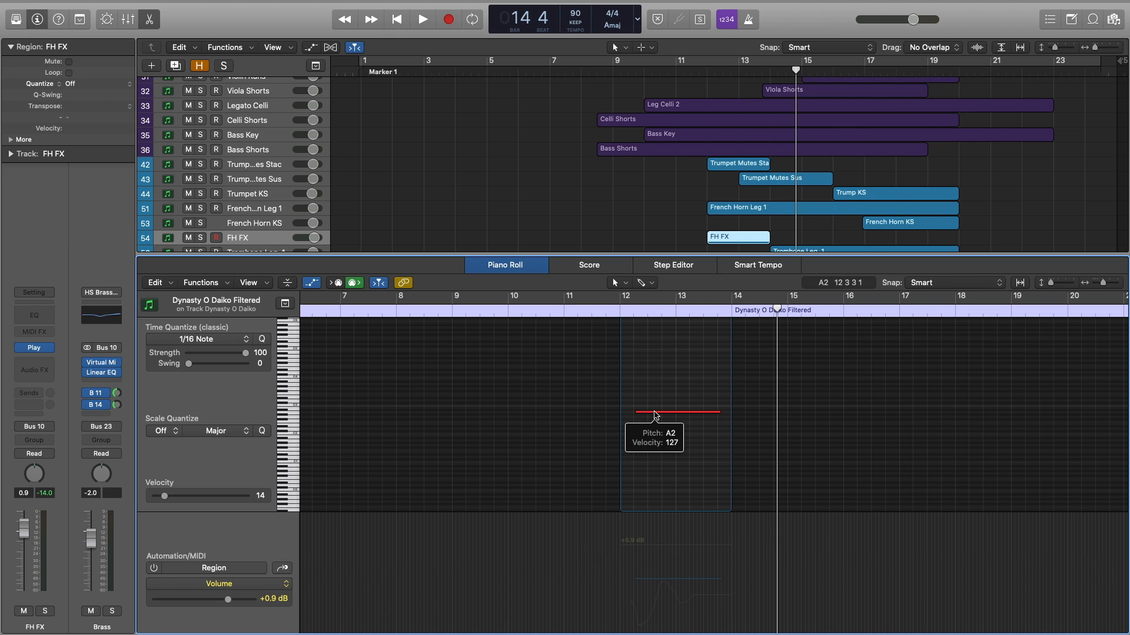
pyautogui.click(654, 414)
pyautogui.click(655, 416)
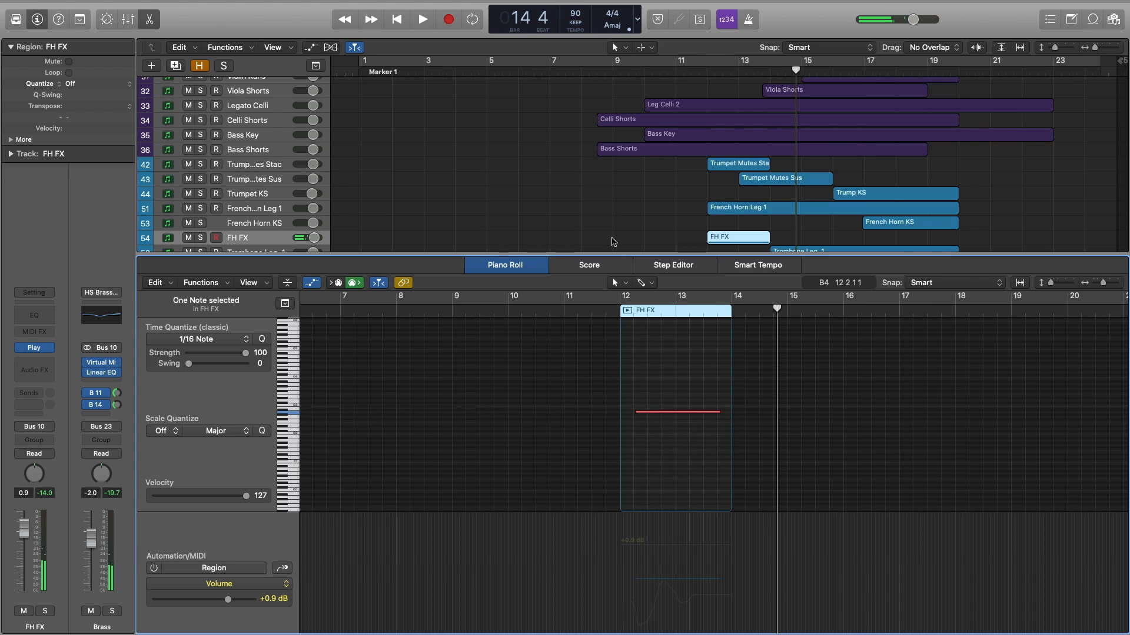
# Close the note editor, select the Trumpet Mutes Stac and Sus regions, and unsolo both tracks.
pyautogui.press('e')
pyautogui.click(595, 281)
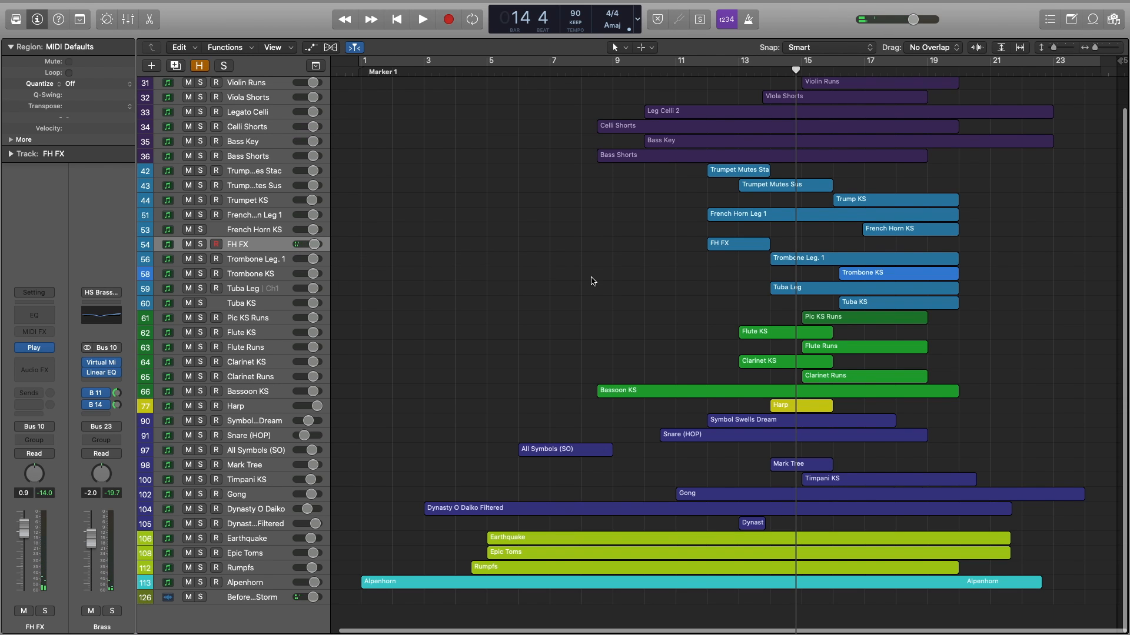
pyautogui.scroll(2, 596, 281)
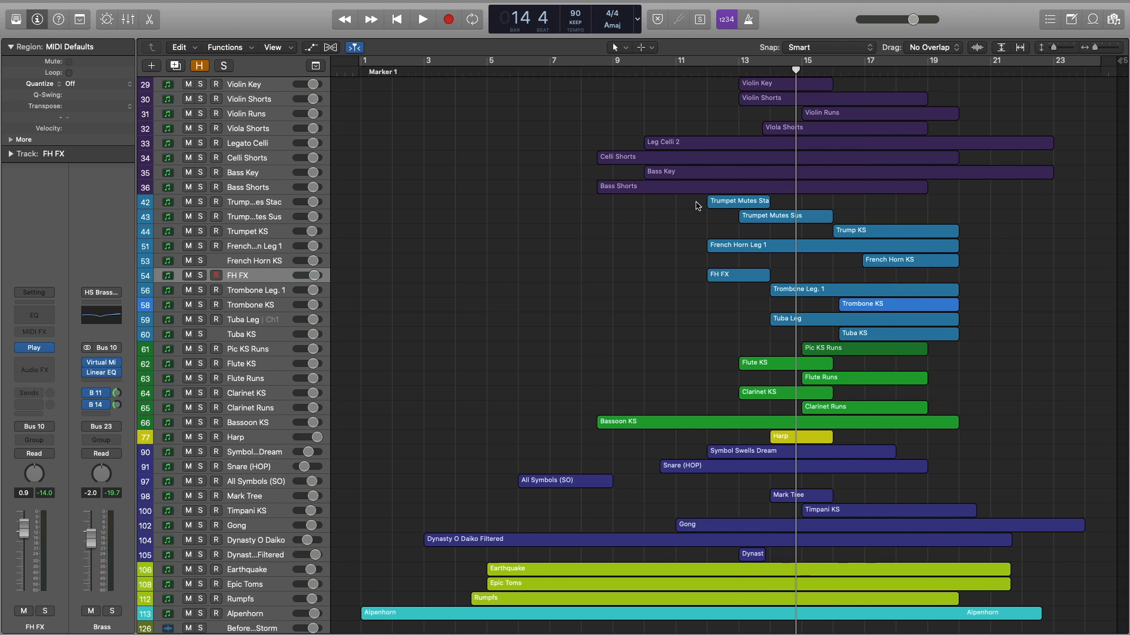
pyautogui.moveTo(697, 205); pyautogui.dragTo(771, 222)
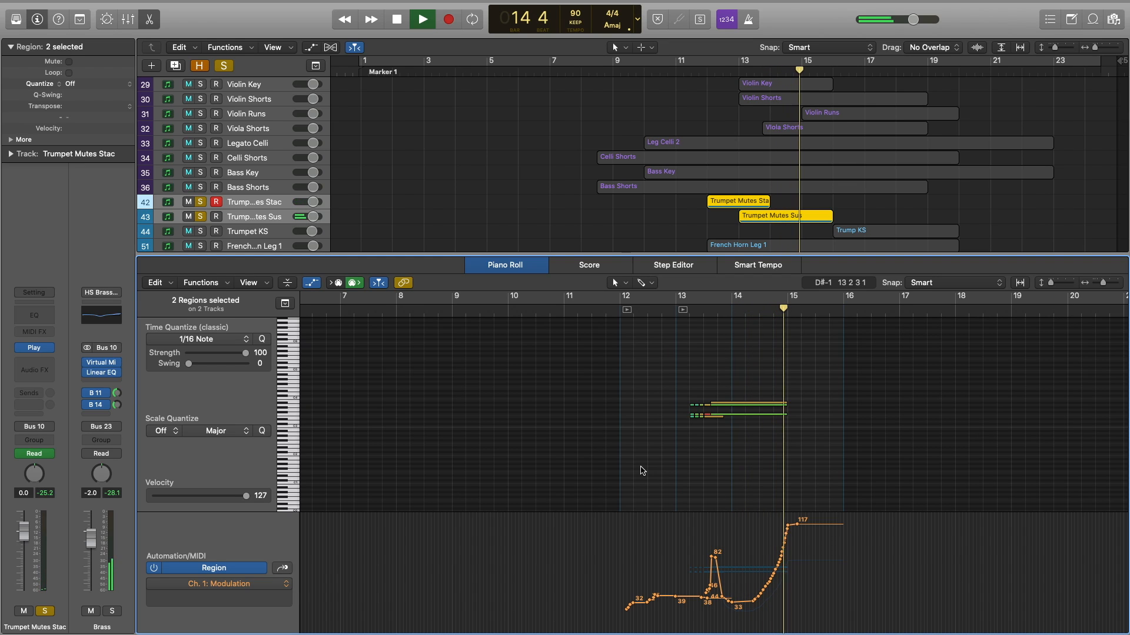
pyautogui.press('space')
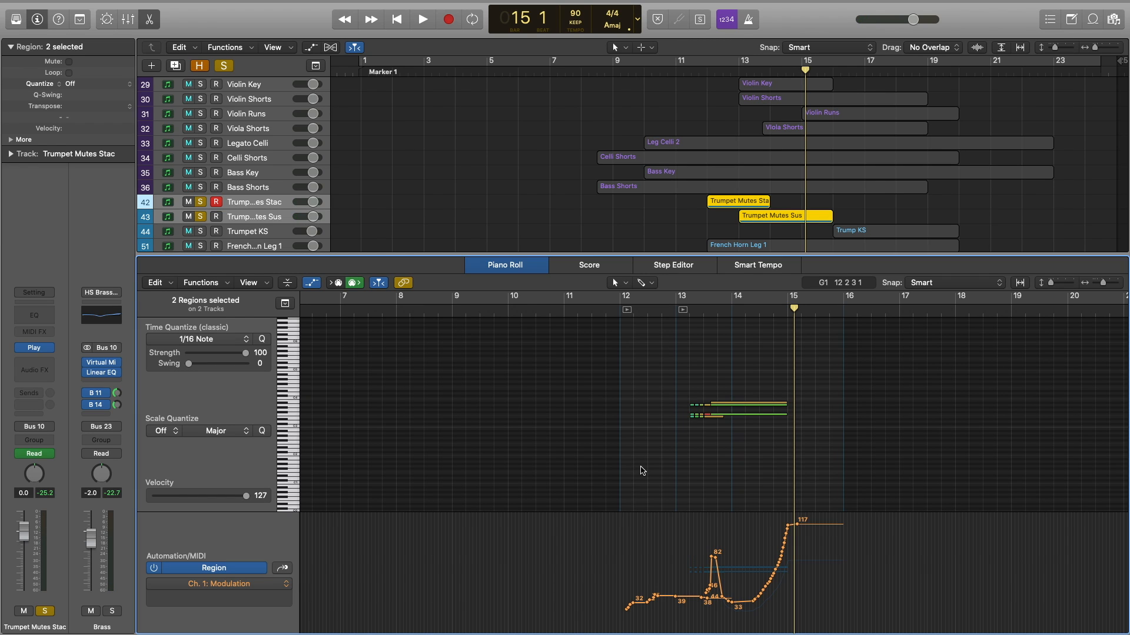
pyautogui.click(202, 203)
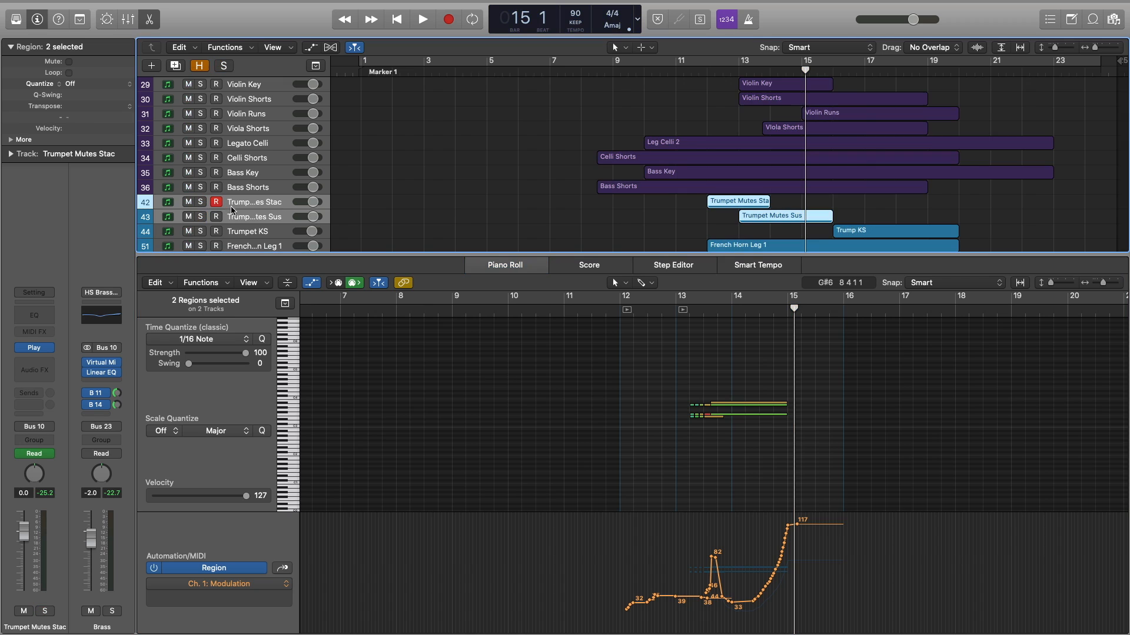
pyautogui.click(579, 221)
# Solo only the Trumpet Mutes Sus track and play it from bar 13 beat 3.
pyautogui.click(258, 218)
pyautogui.click(451, 222)
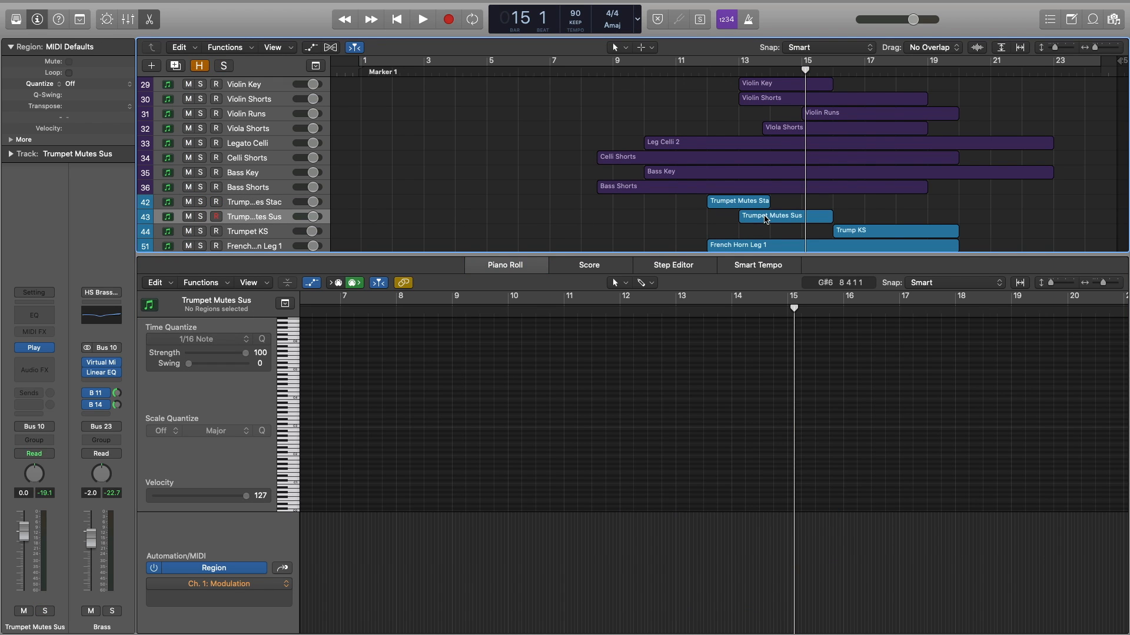
pyautogui.click(765, 219)
pyautogui.scroll(3, 722, 388)
pyautogui.scroll(3, 722, 389)
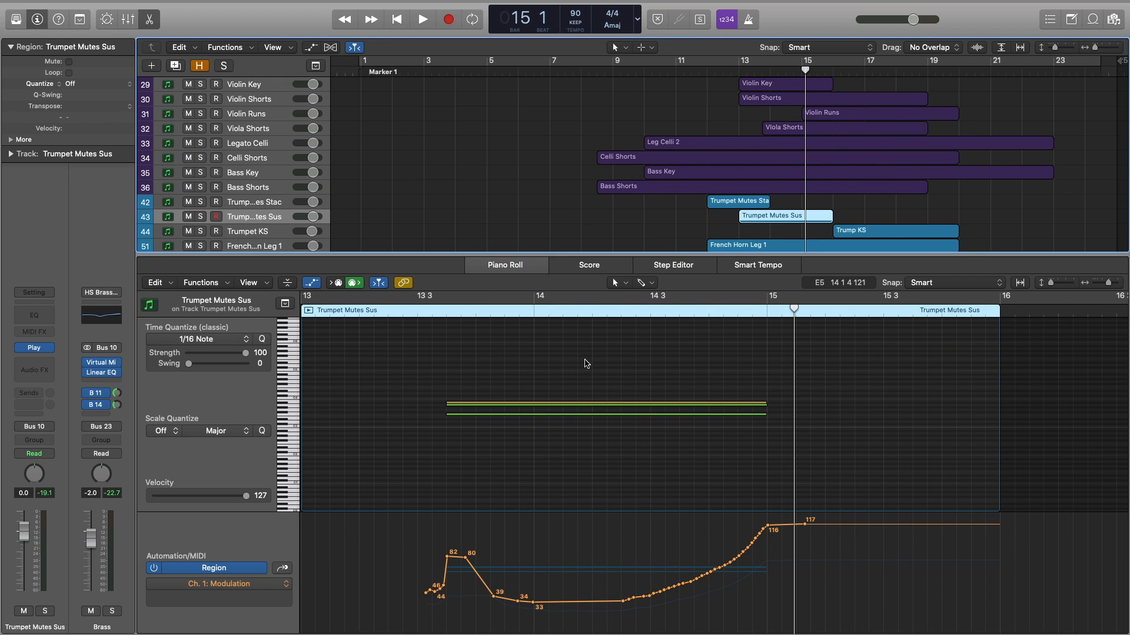
pyautogui.click(434, 316)
pyautogui.click(200, 216)
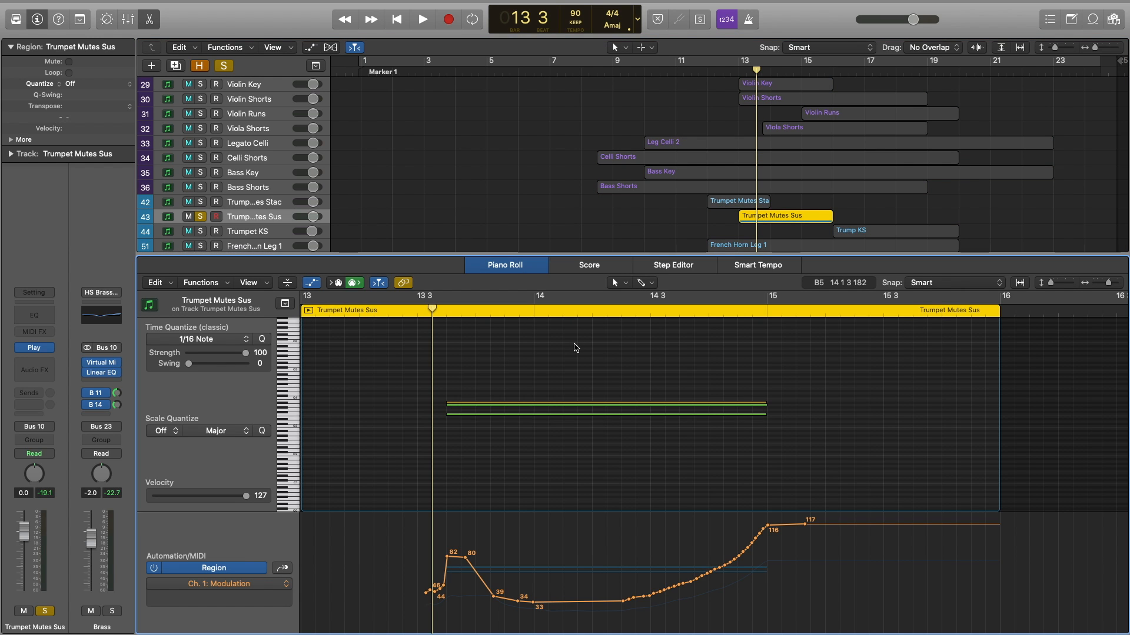
pyautogui.press('space')
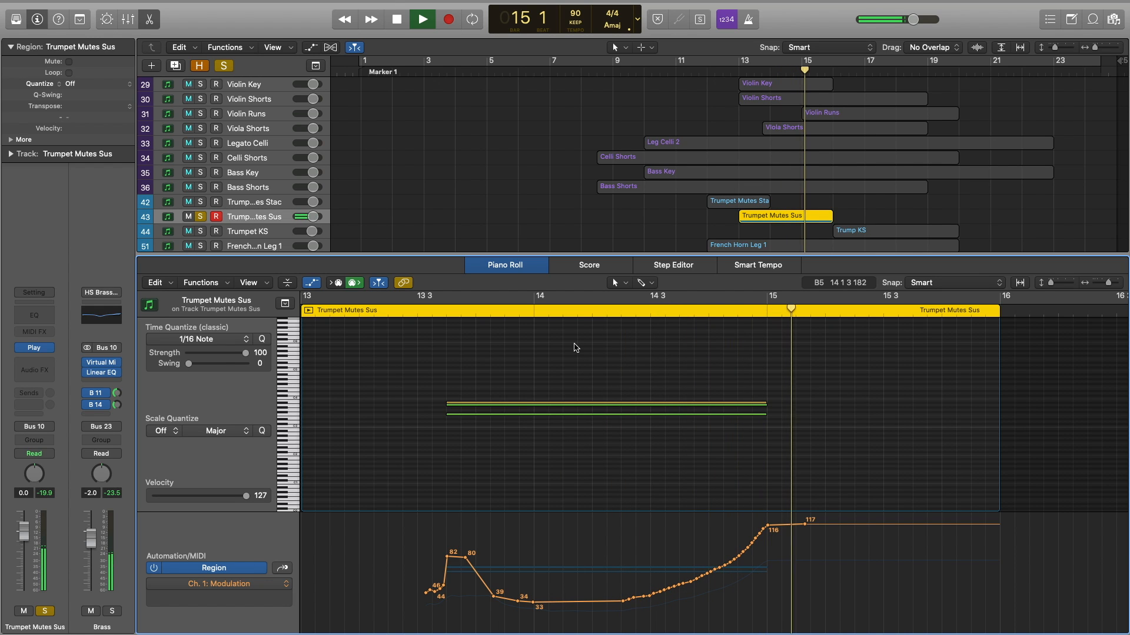
pyautogui.press('space')
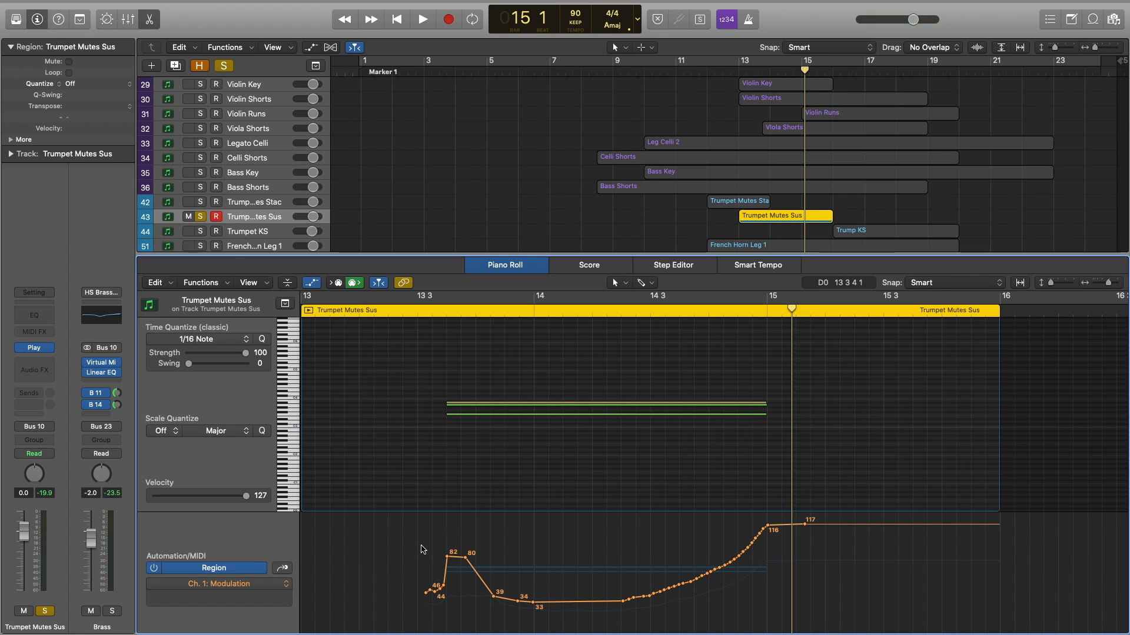
# Unsolo Trumpet Mutes Sus, close the note editor and clear the selection.
pyautogui.press('s')
pyautogui.press('e')
pyautogui.click(676, 331)
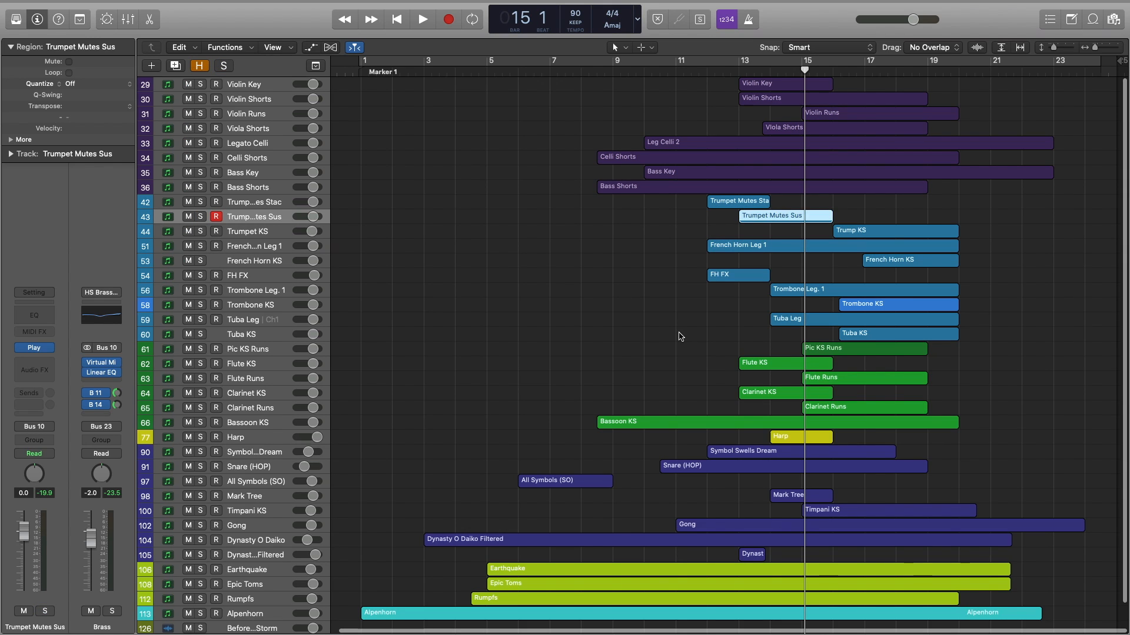
# Solo the Flute KS and Clarinet KS regions, open them in the Piano Roll and play them.
pyautogui.moveTo(756, 326); pyautogui.dragTo(766, 404)
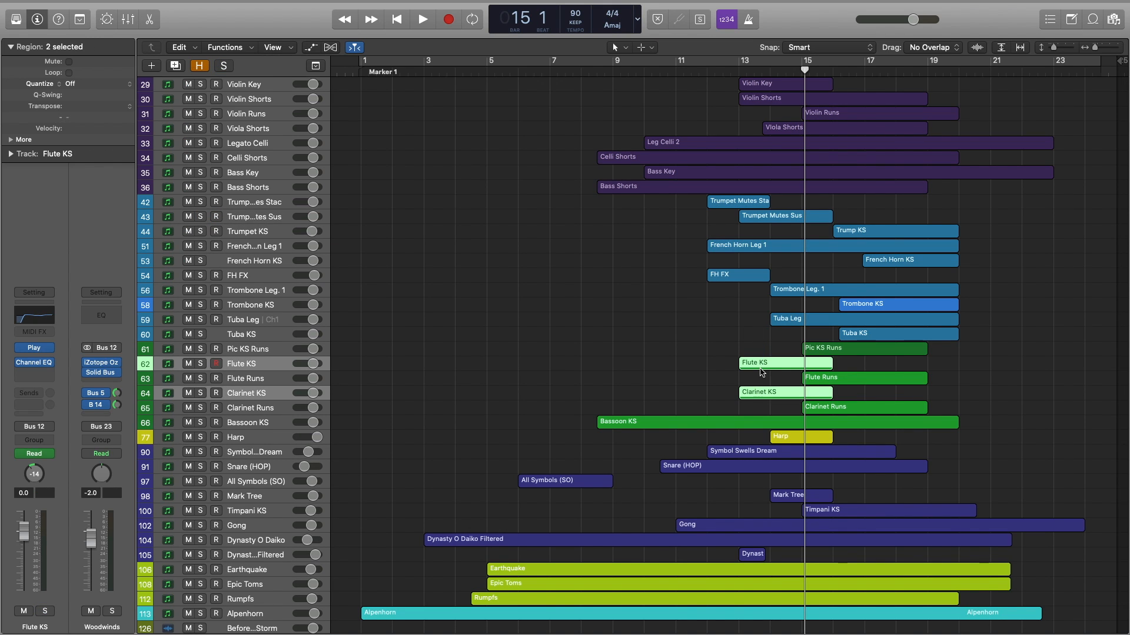
pyautogui.press('s')
pyautogui.press('e')
pyautogui.press('space')
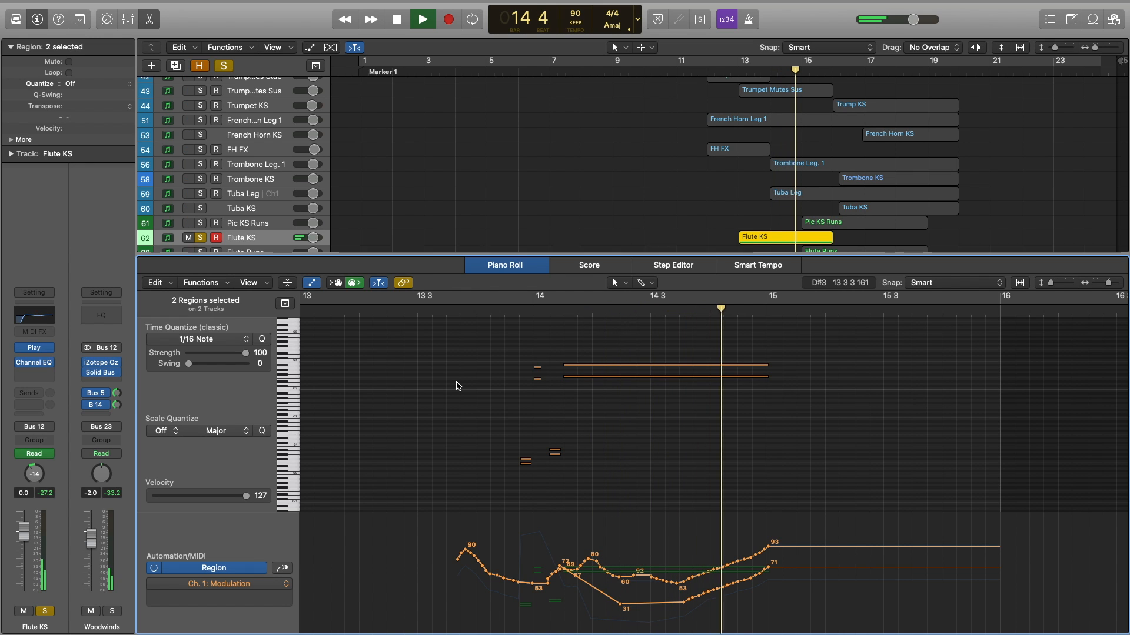
pyautogui.press('space')
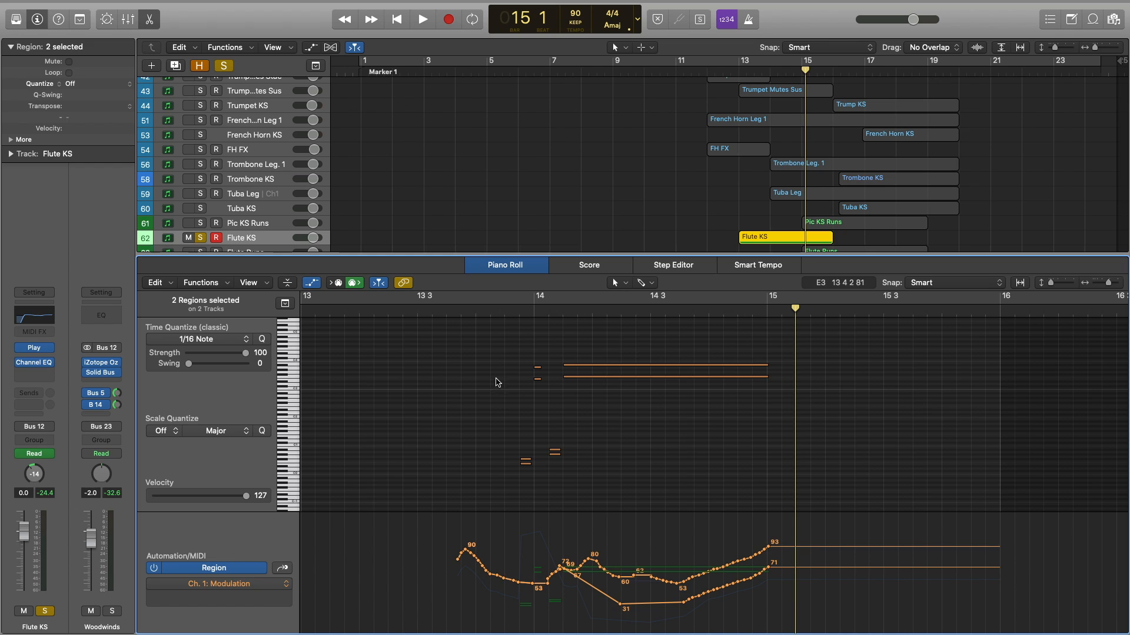
# Select the short and long notes near bar 14, replay them from bar 13, then close the editor.
pyautogui.moveTo(503, 488); pyautogui.dragTo(595, 431)
pyautogui.moveTo(528, 343); pyautogui.dragTo(538, 420)
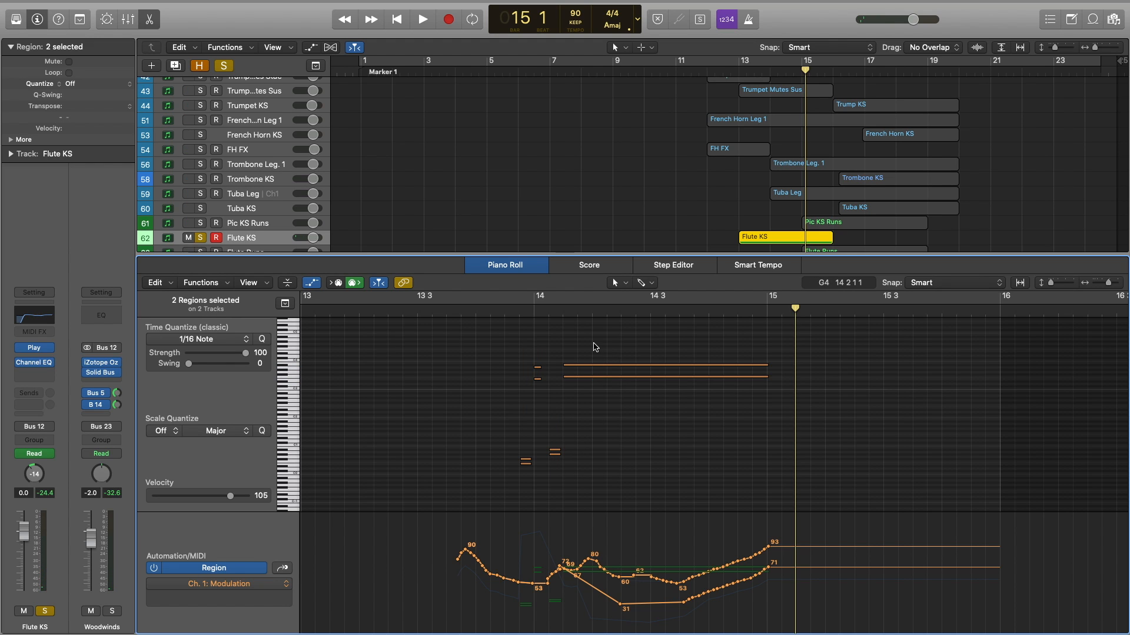
pyautogui.moveTo(594, 347); pyautogui.dragTo(596, 436)
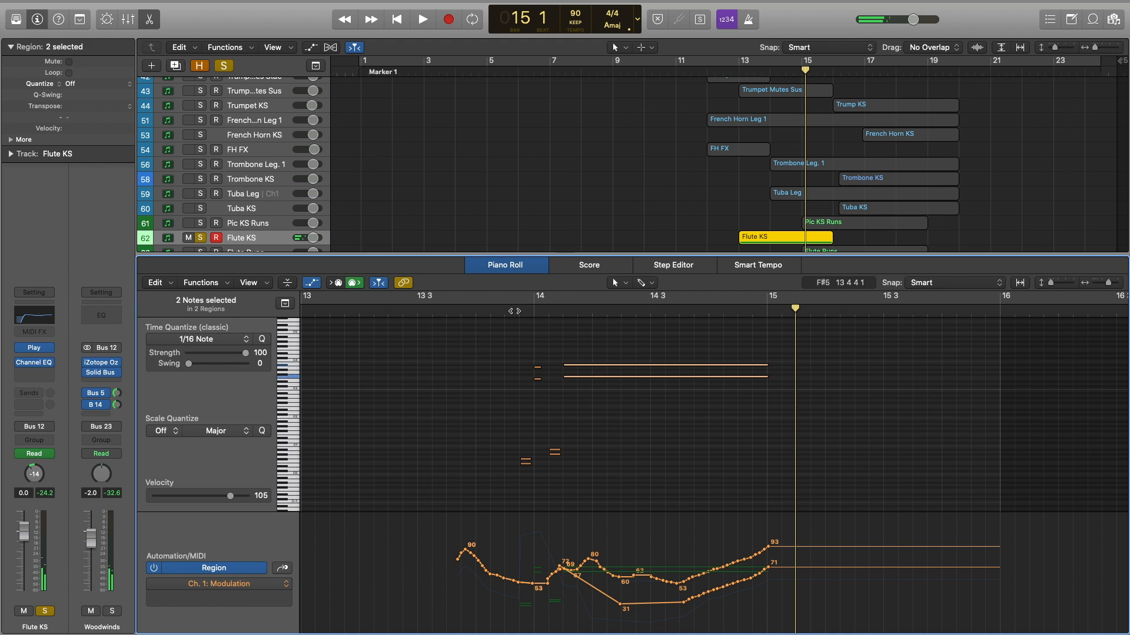
pyautogui.press('space')
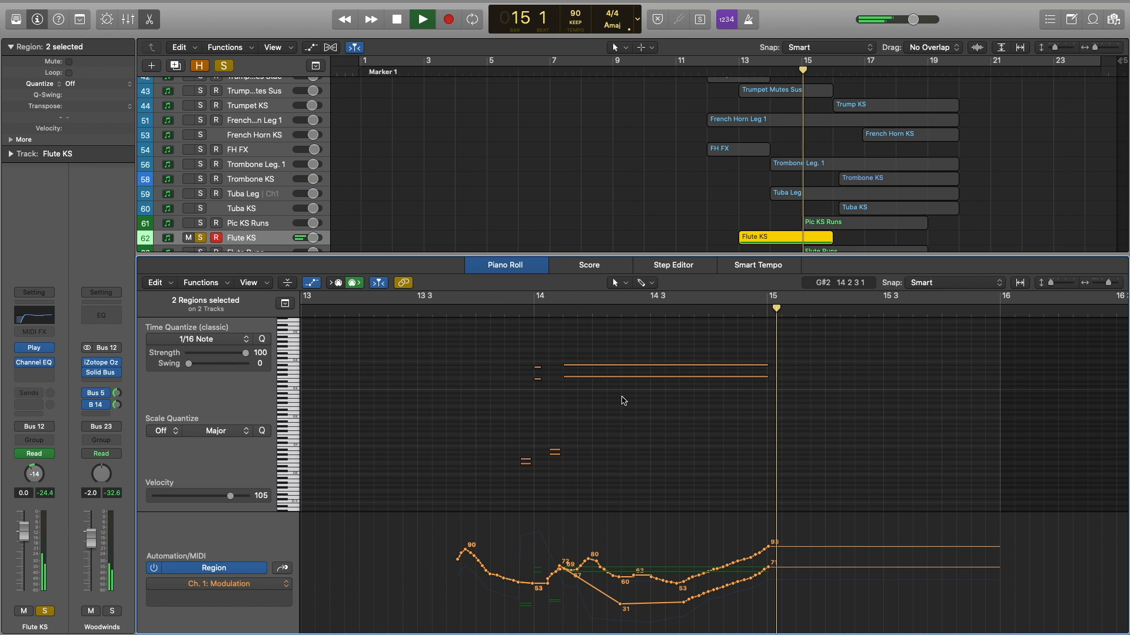
pyautogui.press('space')
pyautogui.press('p')
pyautogui.click(476, 263)
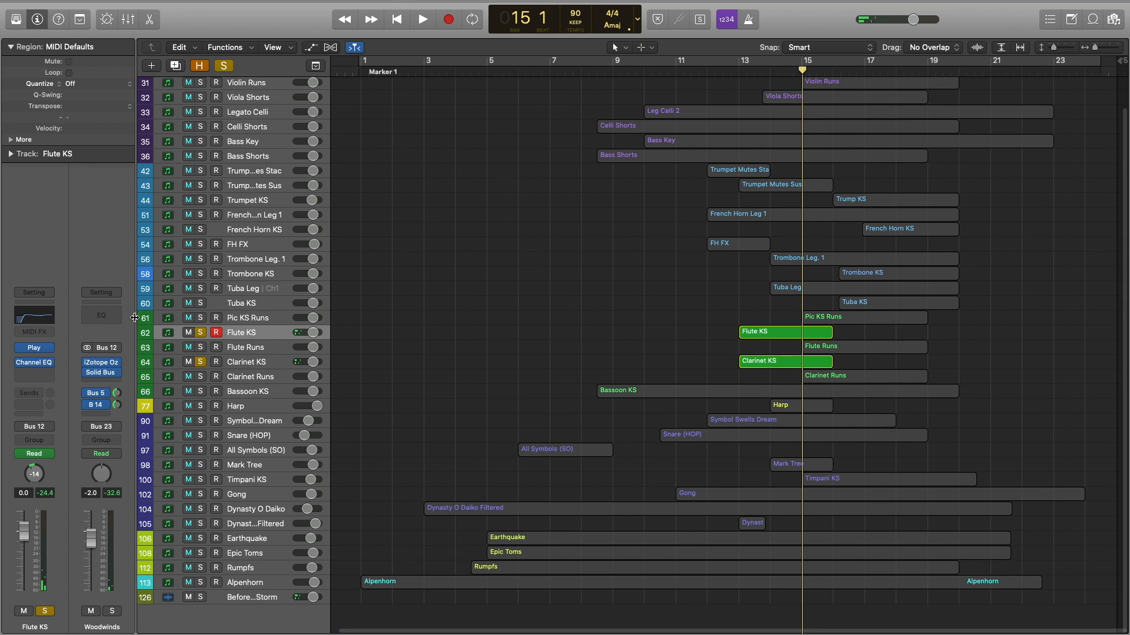
# Unsolo Flute KS and Clarinet KS, and solo Violin Key and Violin Shorts instead.
pyautogui.click(202, 333)
pyautogui.click(202, 365)
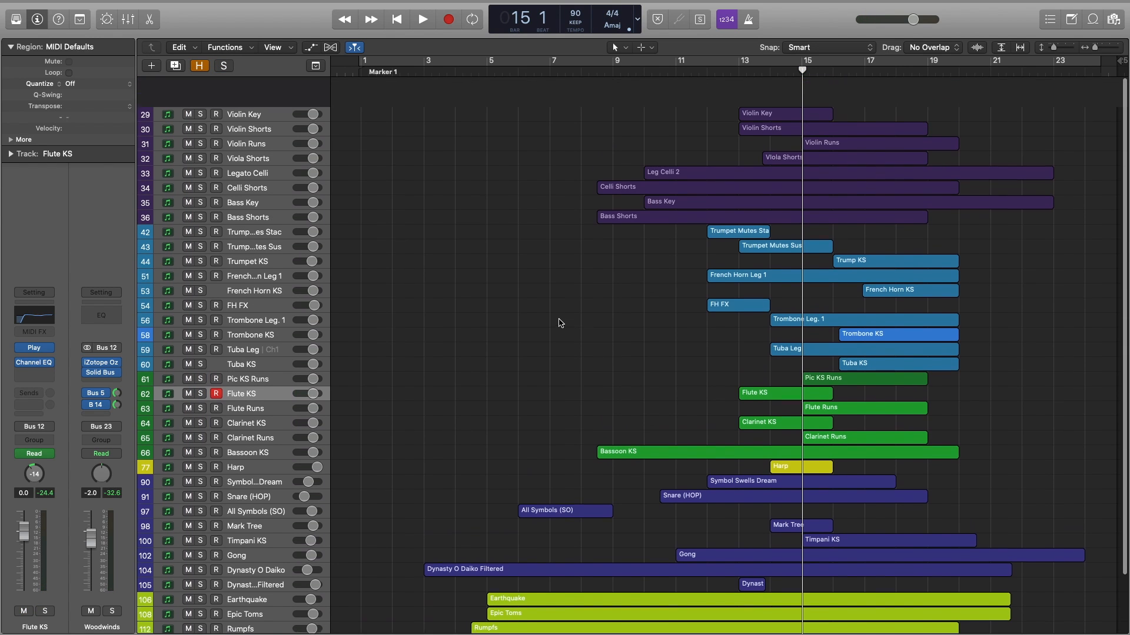
pyautogui.scroll(2, 558, 323)
pyautogui.click(200, 84)
pyautogui.click(200, 99)
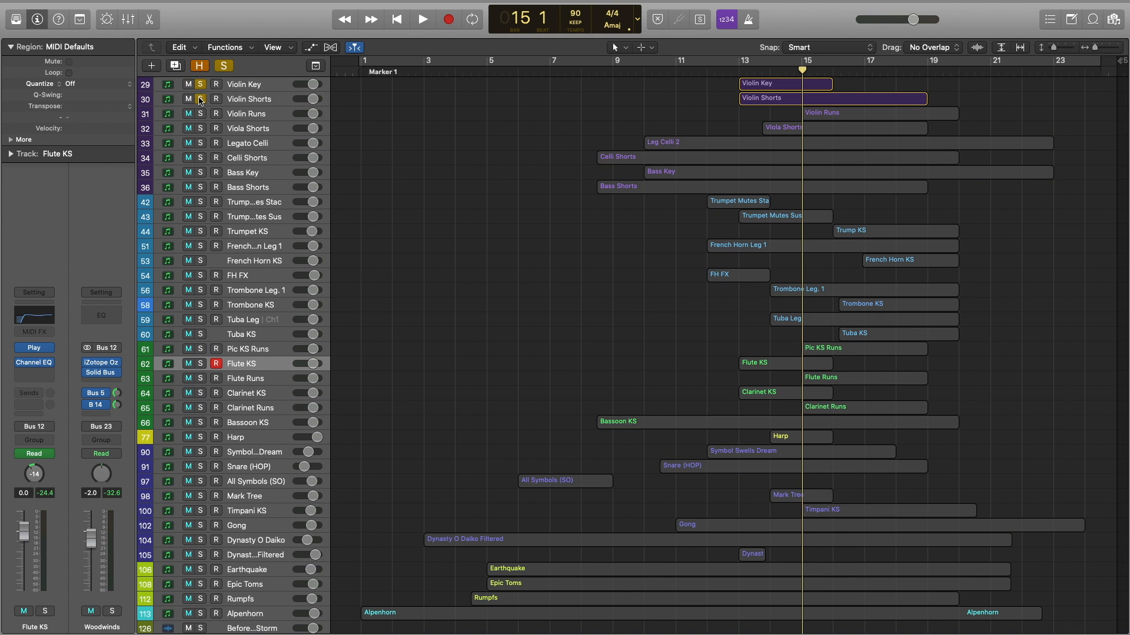
# Open both violin regions in the Piano Roll and play them from bar 13 beat 3.
pyautogui.click(740, 71)
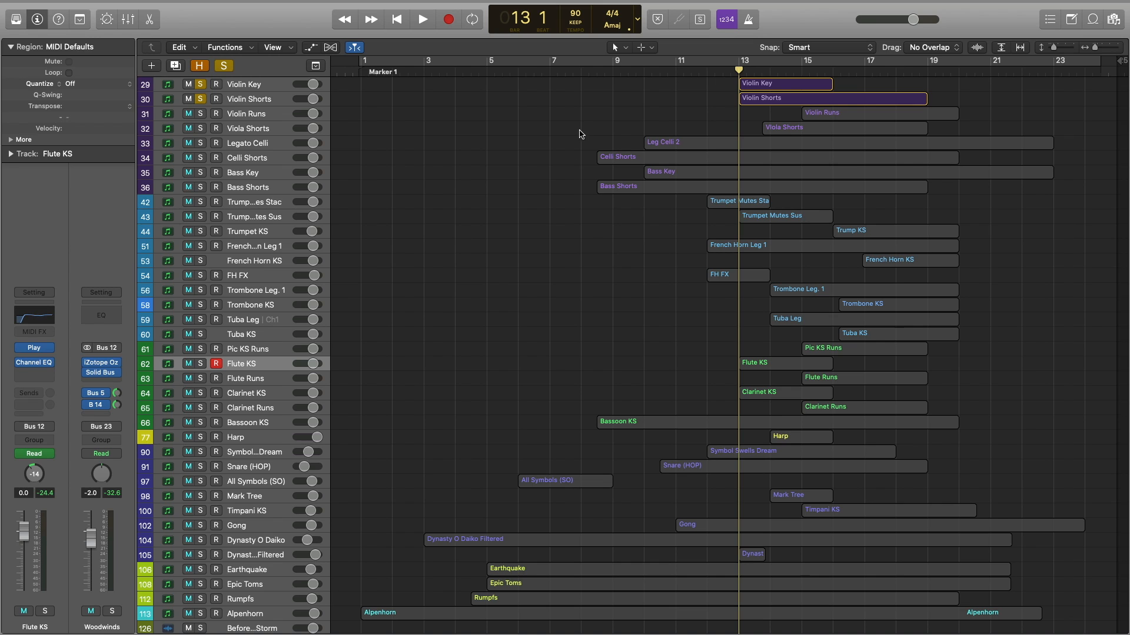
pyautogui.doubleClick(785, 84)
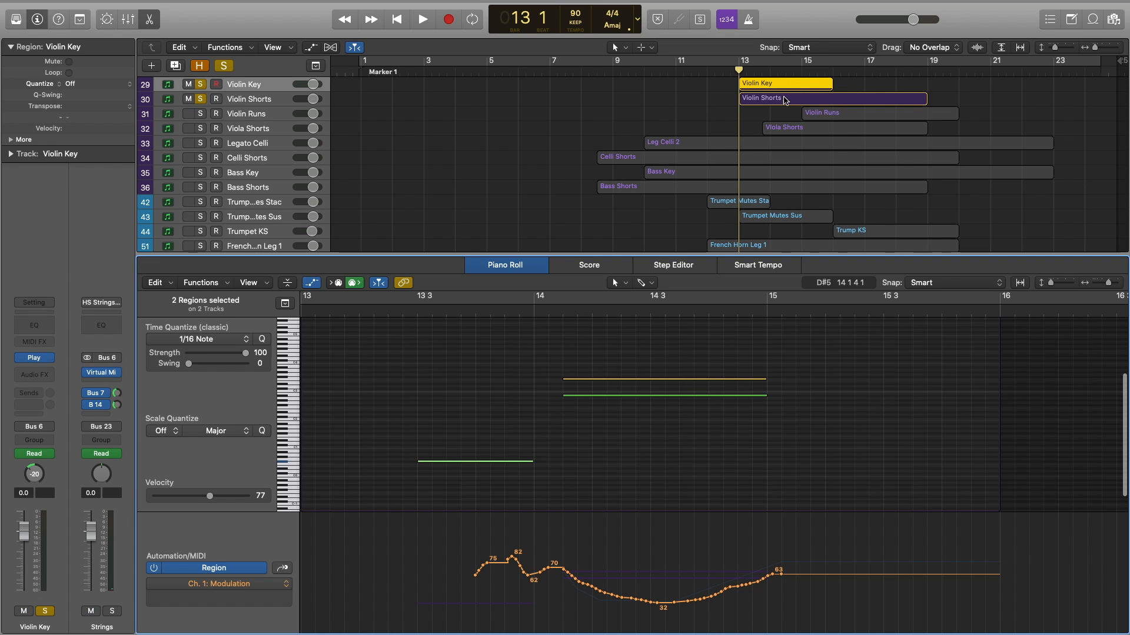
pyautogui.keyDown('shift'); pyautogui.click(787, 98); pyautogui.keyUp('shift')
pyautogui.click(418, 316)
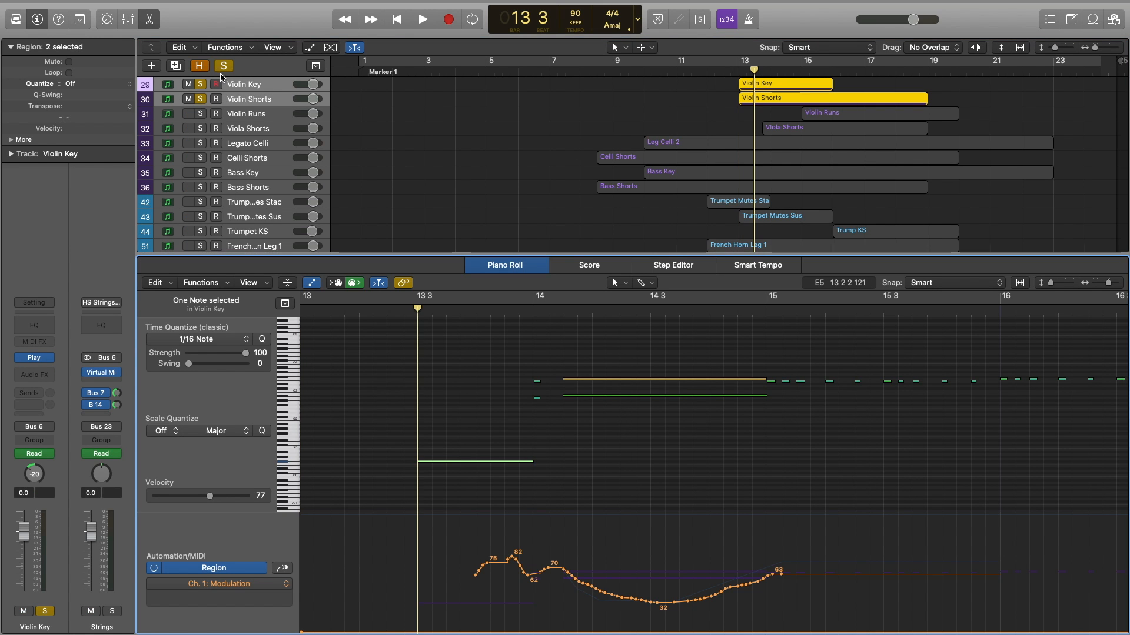
pyautogui.click(444, 380)
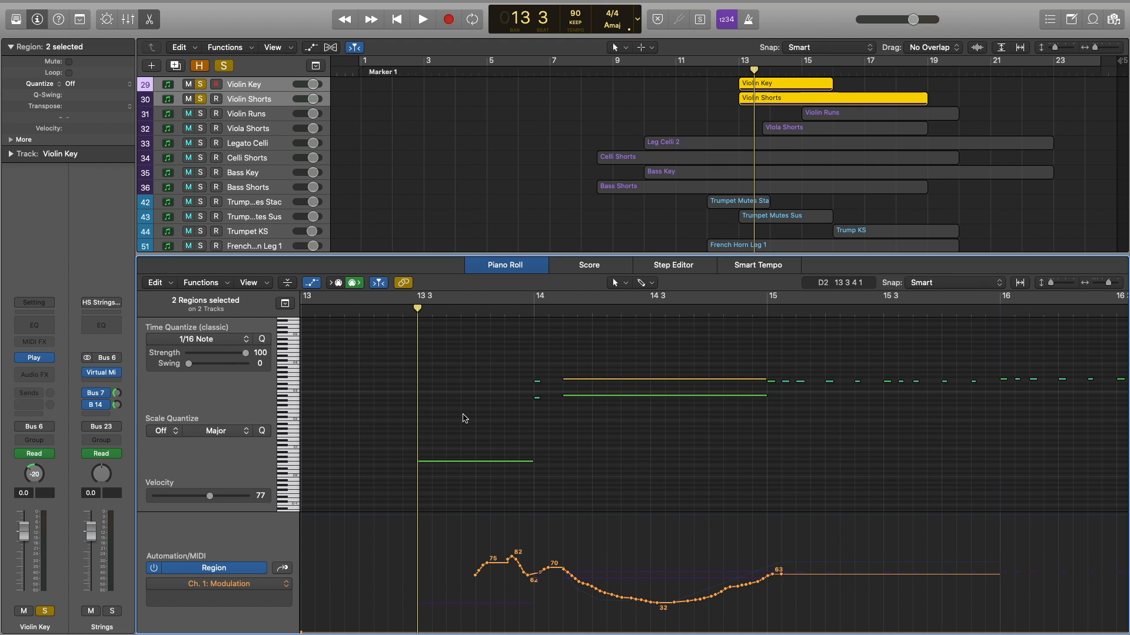
pyautogui.press('space')
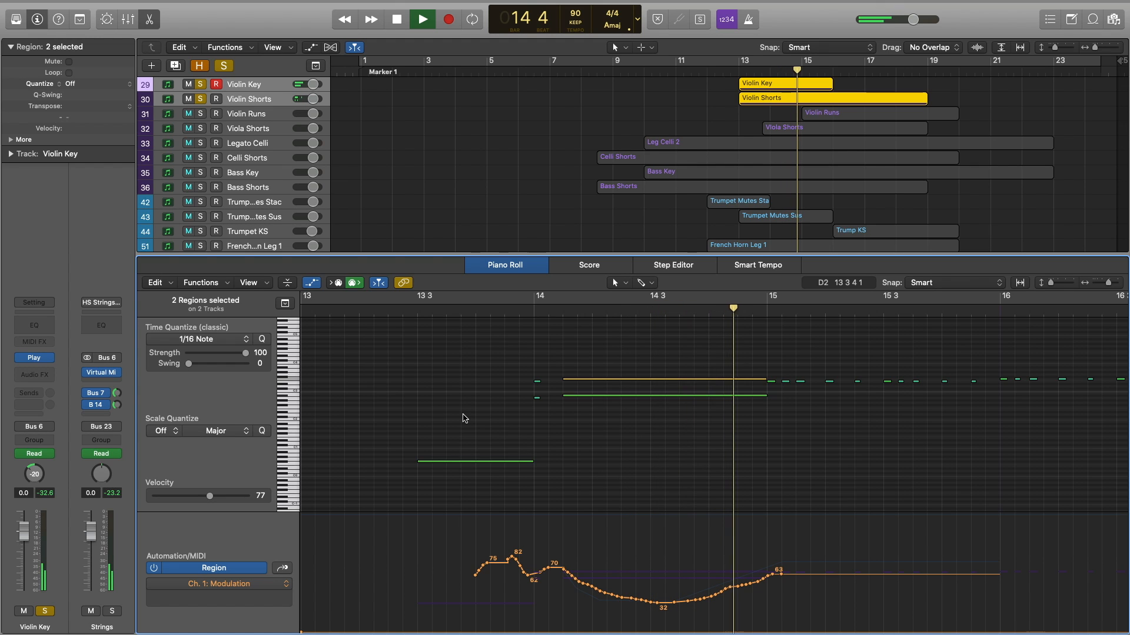
pyautogui.press('space')
# Close the note editor and turn off the Violin Key and Violin Shorts solos.
pyautogui.press('e')
pyautogui.click(504, 222)
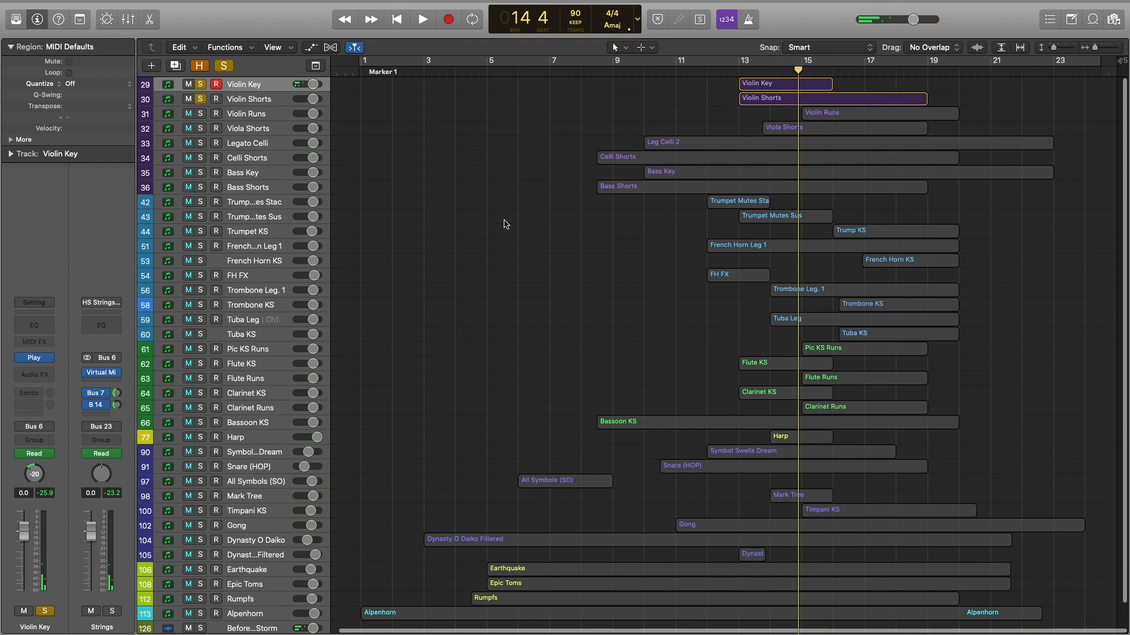
pyautogui.click(203, 85)
pyautogui.click(206, 99)
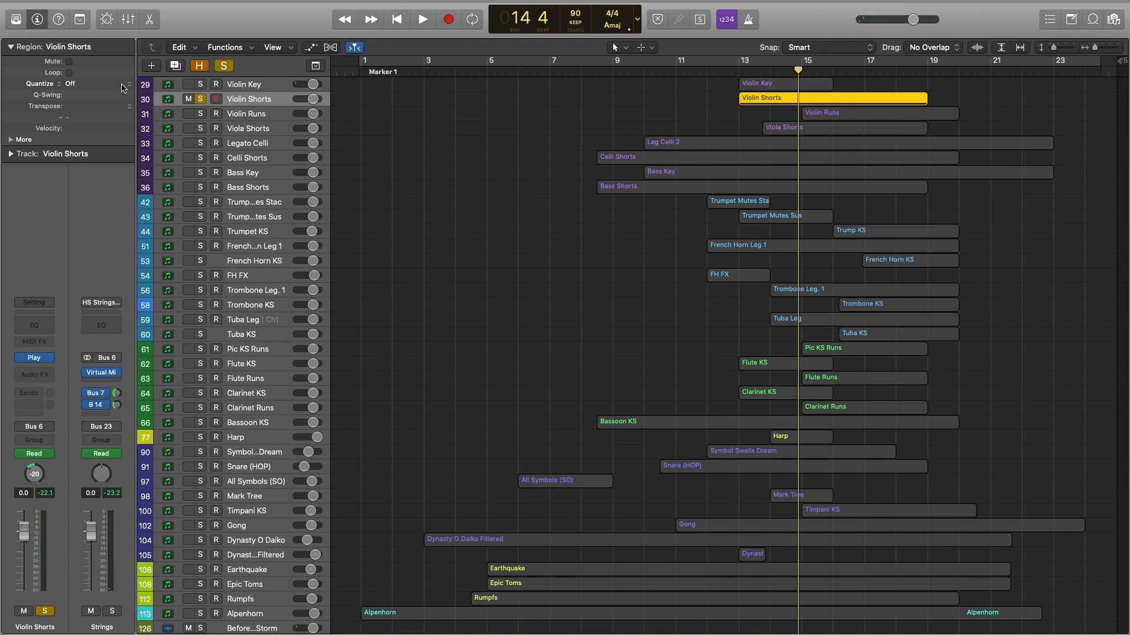
pyautogui.click(200, 99)
pyautogui.click(591, 263)
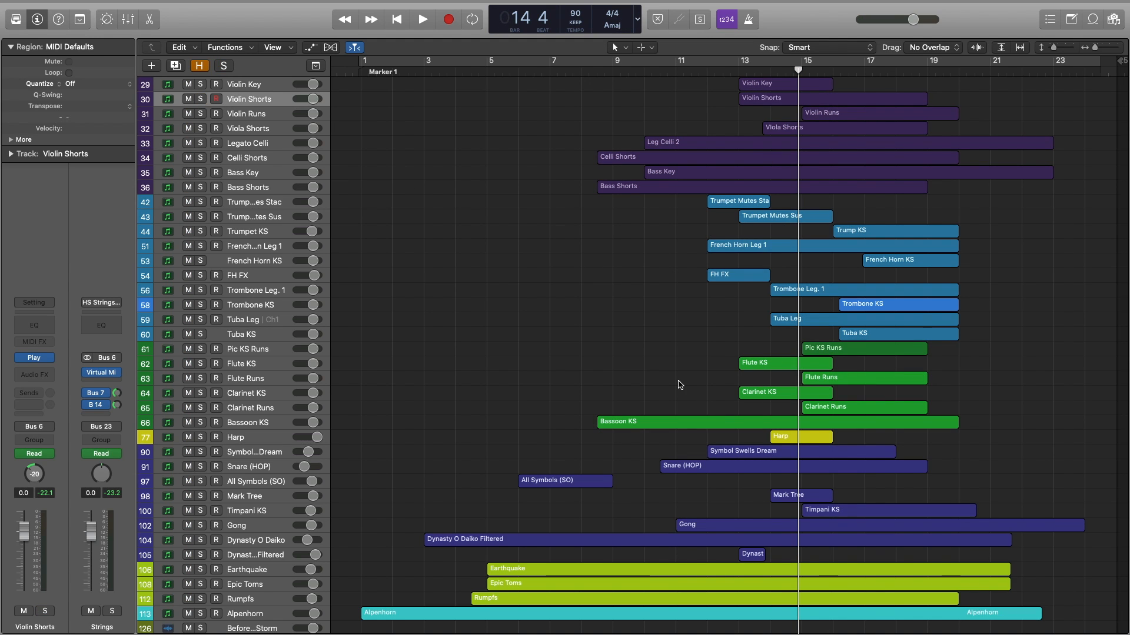
# Play the full mix from bar 12, stop near bar 18, and select the Violin Shorts region.
pyautogui.click(712, 71)
pyautogui.press('space')
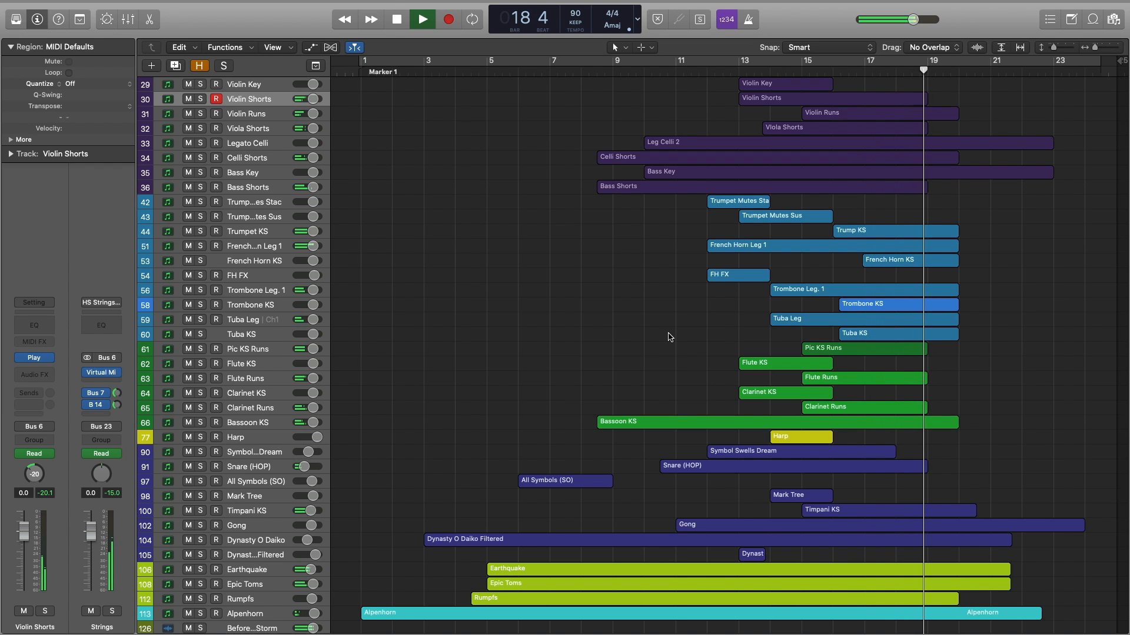
pyautogui.press('space')
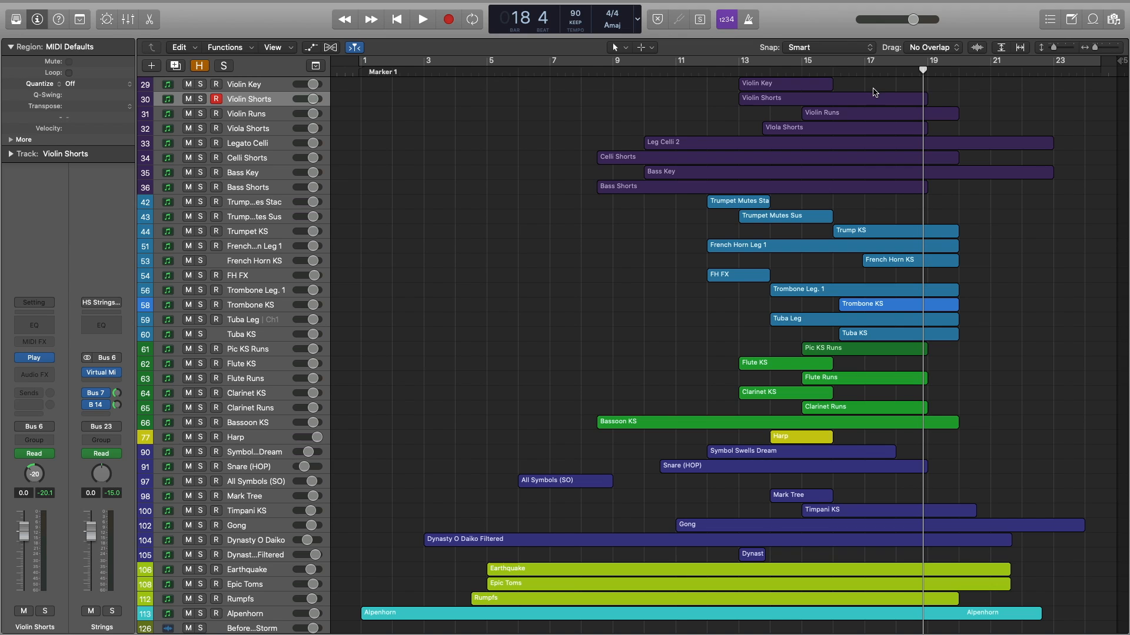
pyautogui.click(238, 146)
pyautogui.click(237, 103)
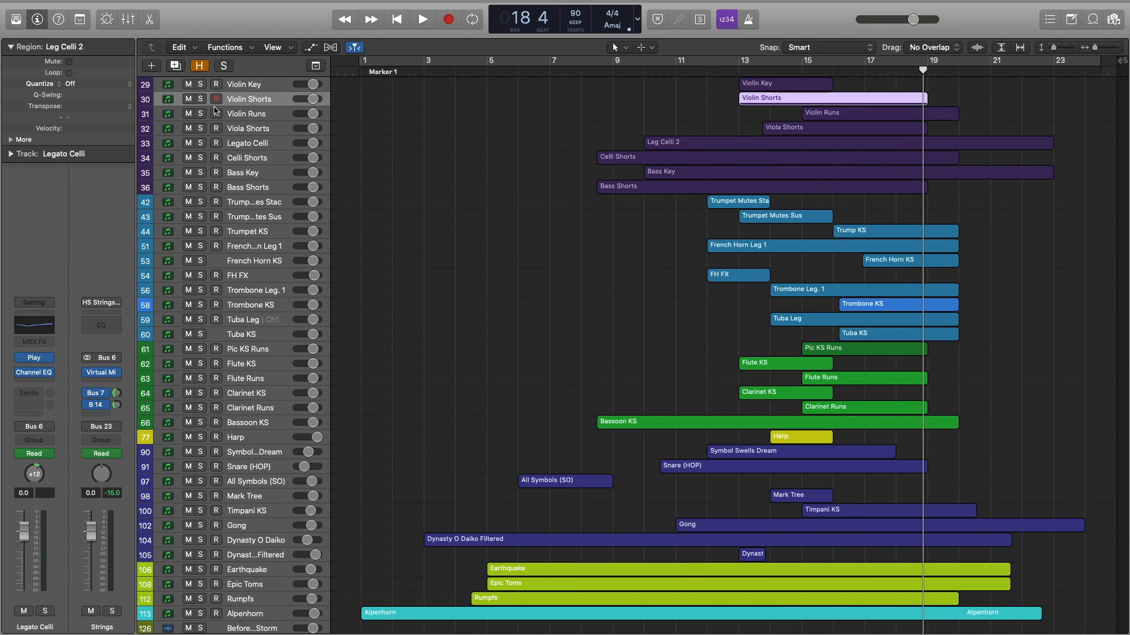
# Solo Violin Shorts and Viola Shorts and open both regions in the Piano Roll.
pyautogui.click(201, 100)
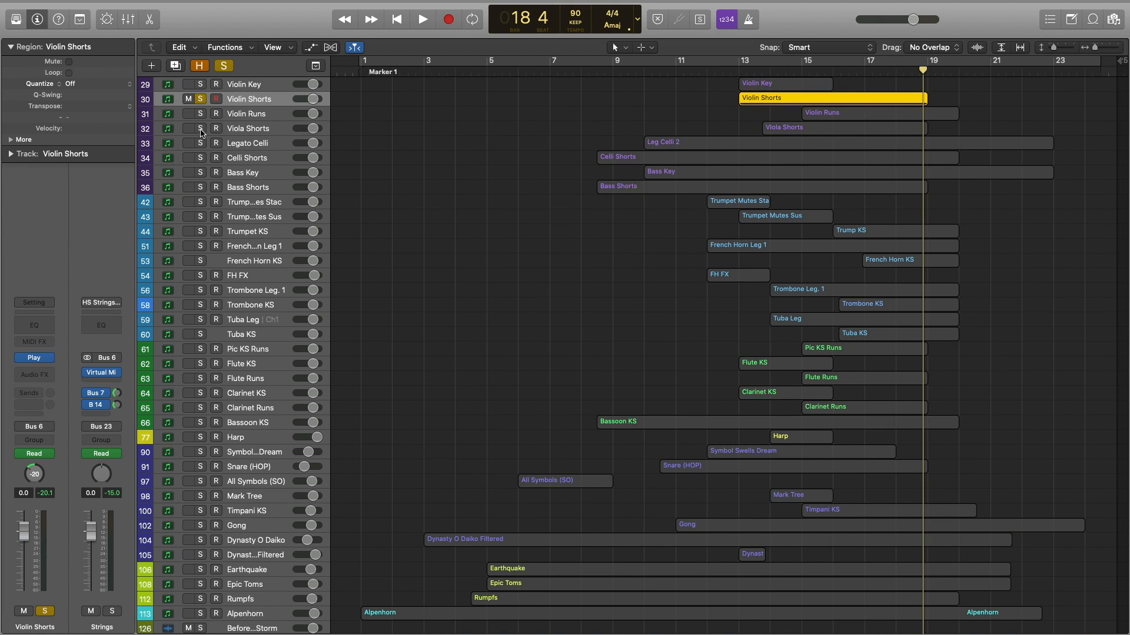
pyautogui.click(200, 129)
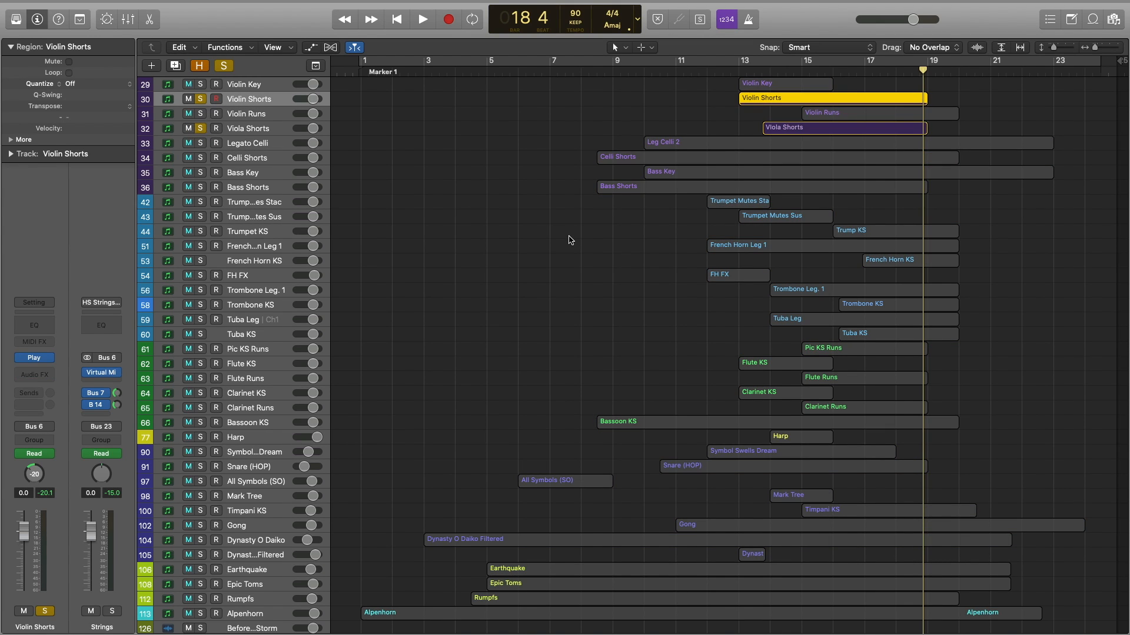
pyautogui.doubleClick(751, 108)
pyautogui.keyDown('shift'); pyautogui.click(797, 129); pyautogui.keyUp('shift')
pyautogui.scroll(-5, 688, 380)
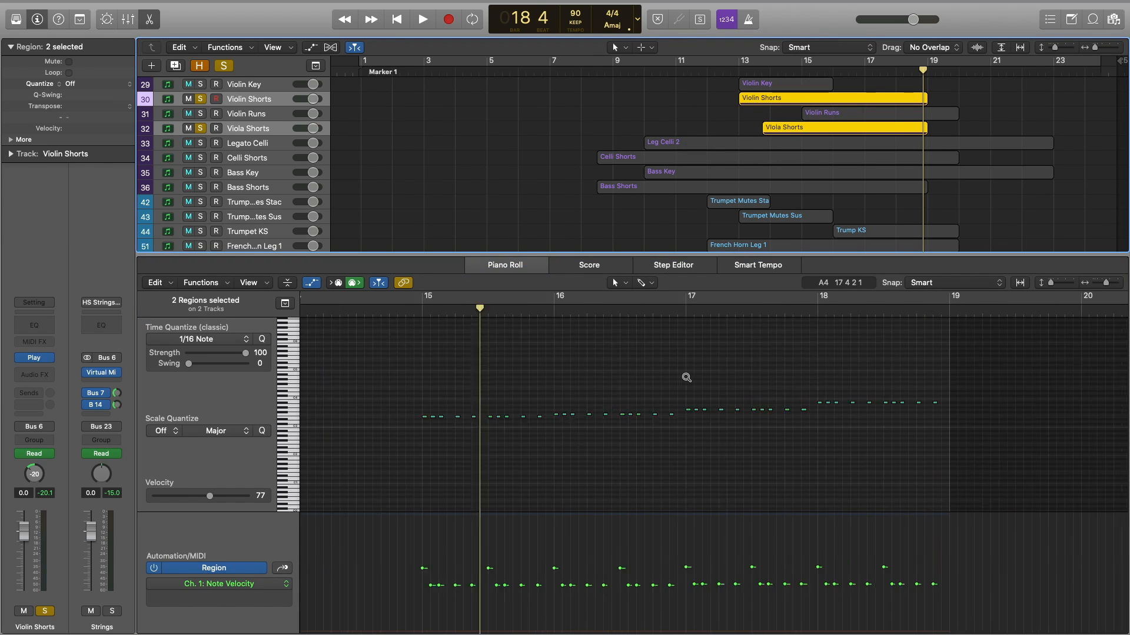
# Play the string shorts from bar 15, audition a single note, then bring up Violin Runs.
pyautogui.click(625, 315)
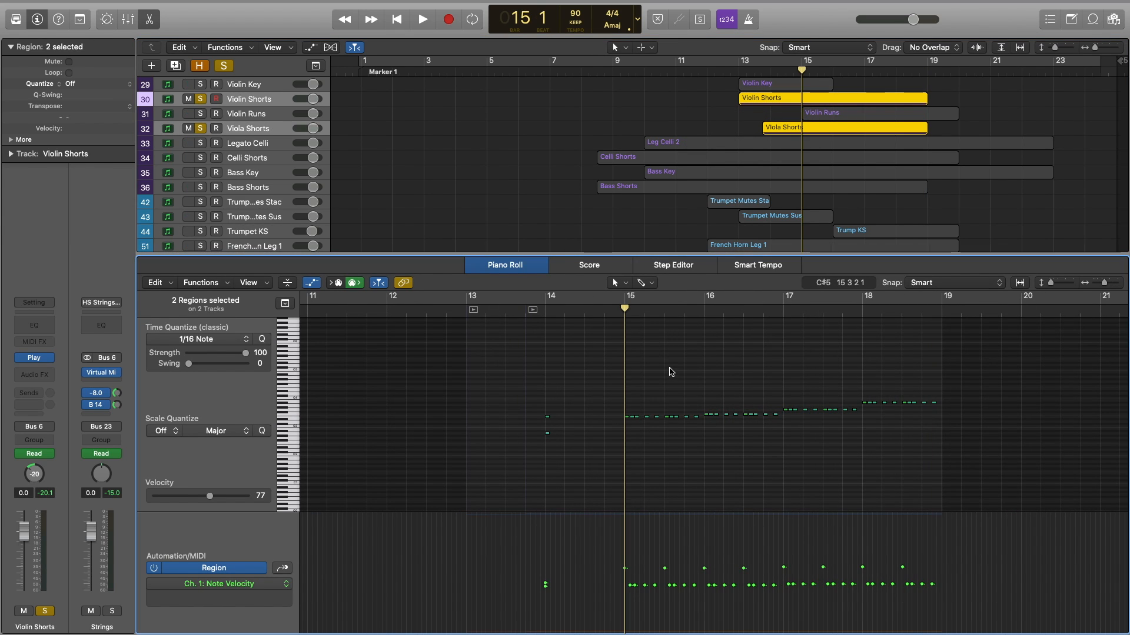
pyautogui.press('space')
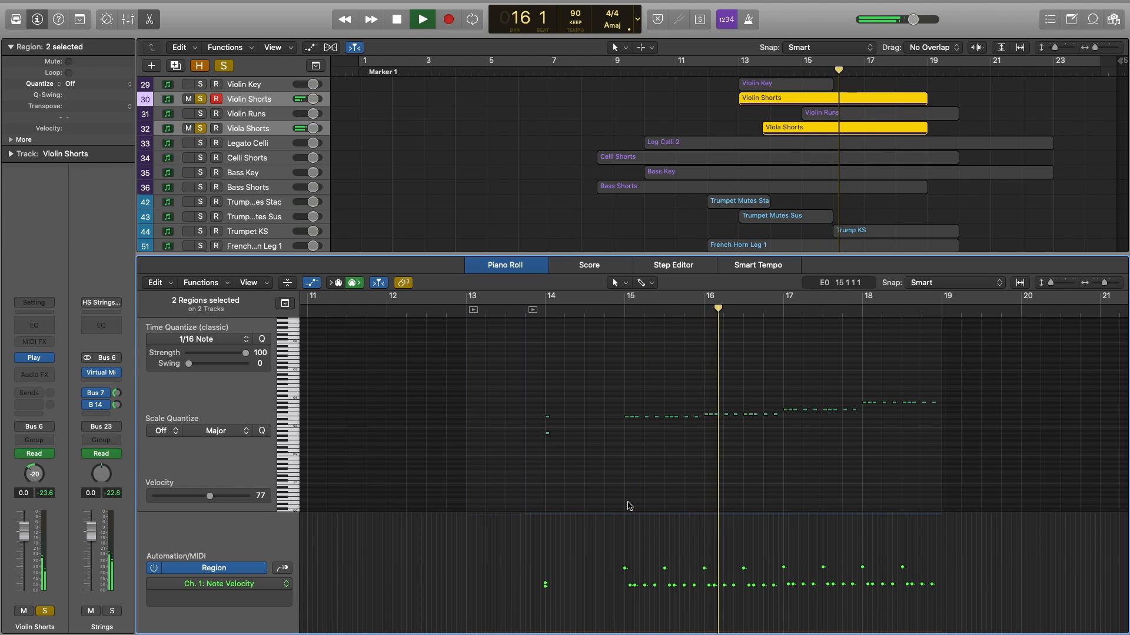
pyautogui.press('space')
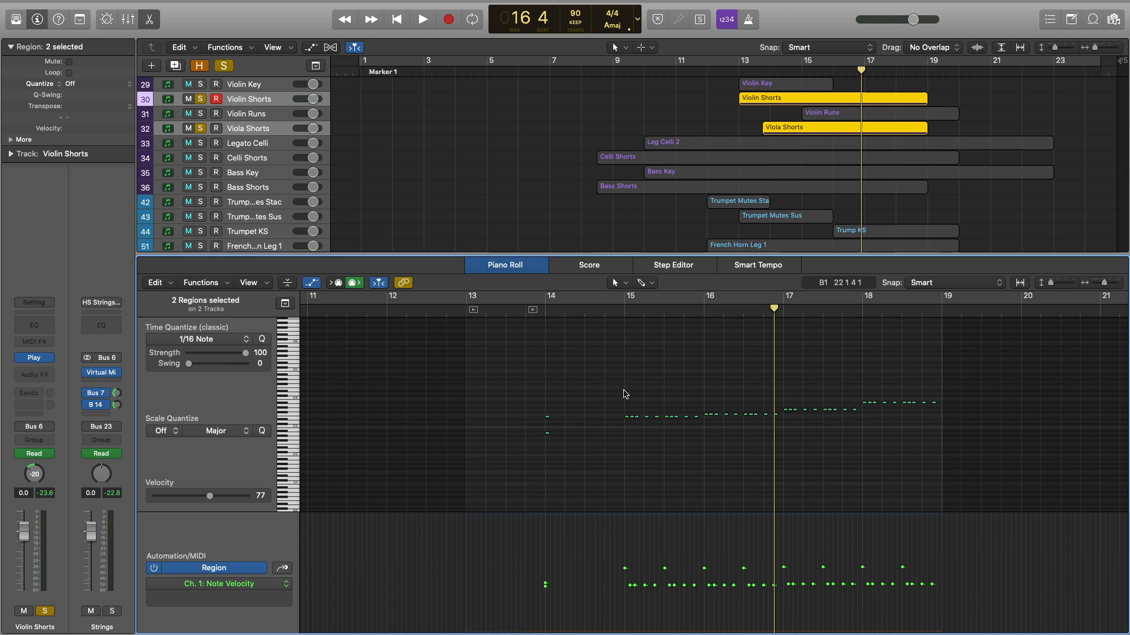
pyautogui.click(626, 415)
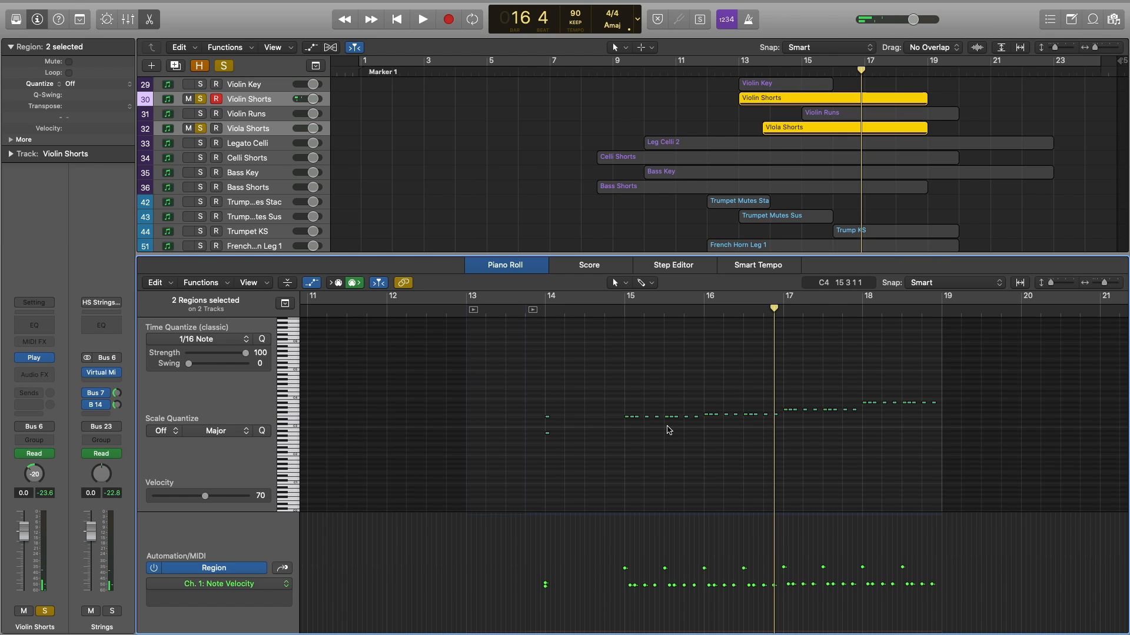
pyautogui.click(201, 100)
pyautogui.click(198, 116)
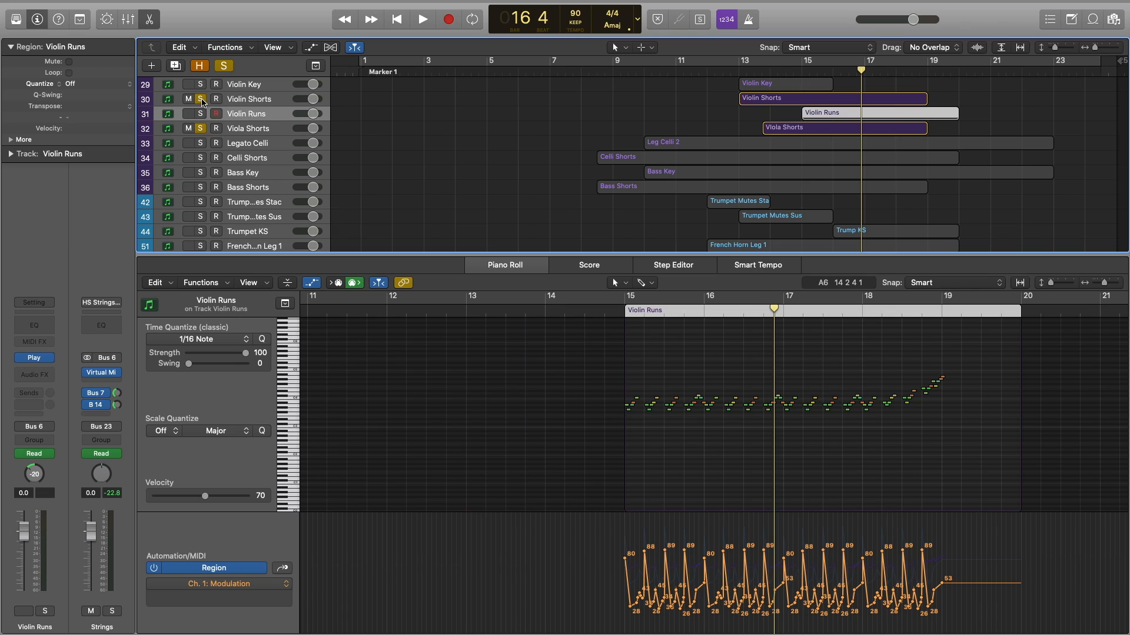
# Clear the shorts solos, solo Violin Runs, play it from bar 15, zoom in, and close the editor.
pyautogui.click(202, 102)
pyautogui.click(202, 115)
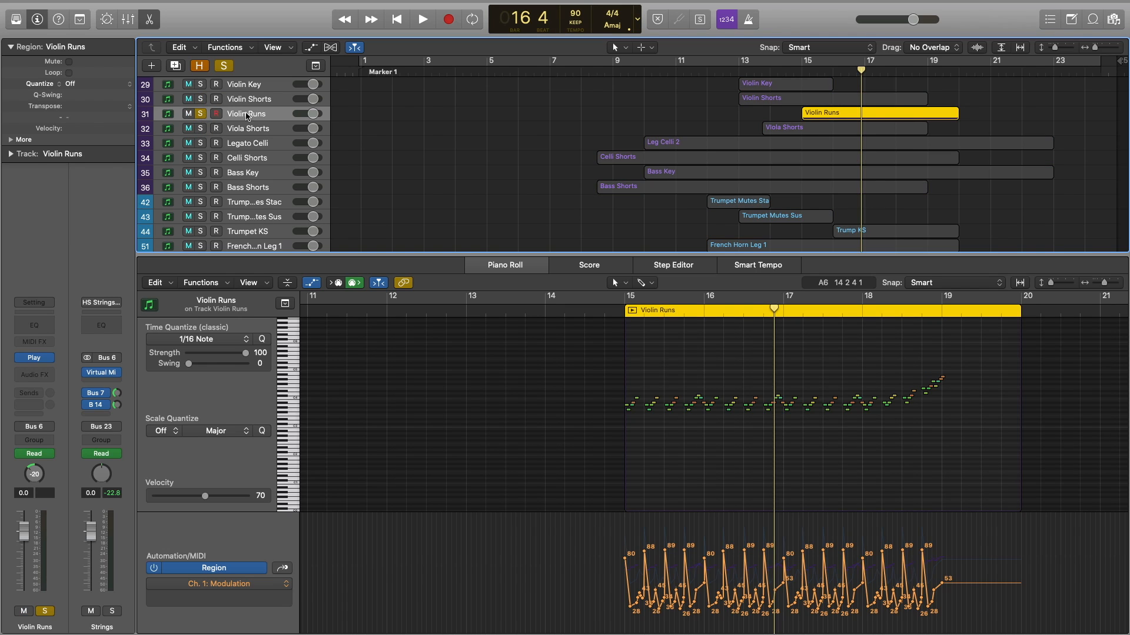
pyautogui.click(801, 70)
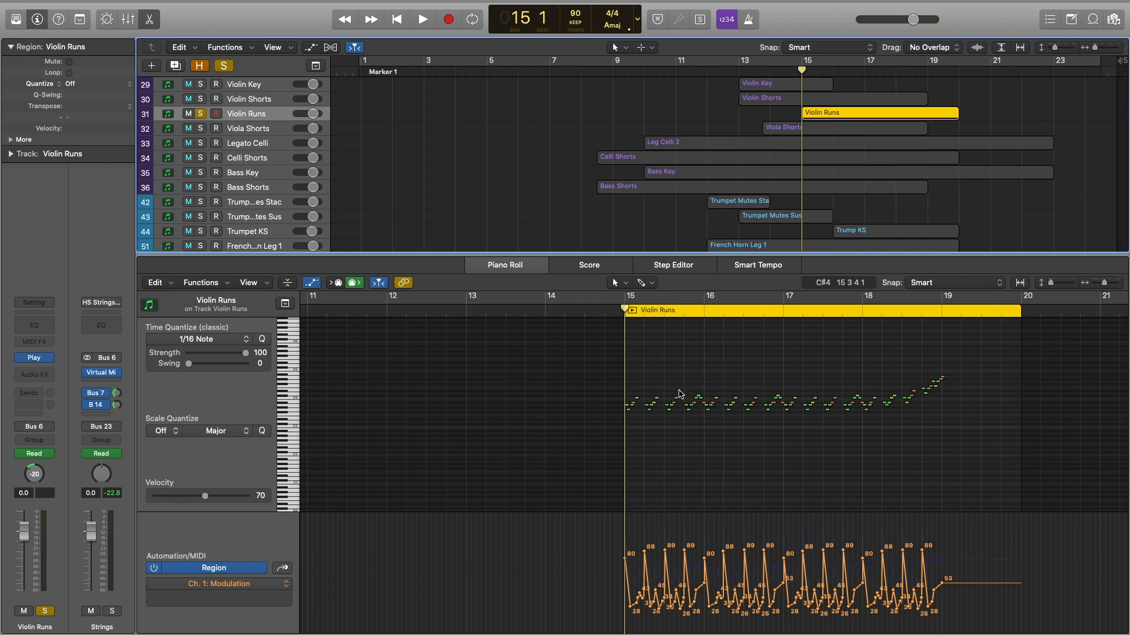
pyautogui.press('space')
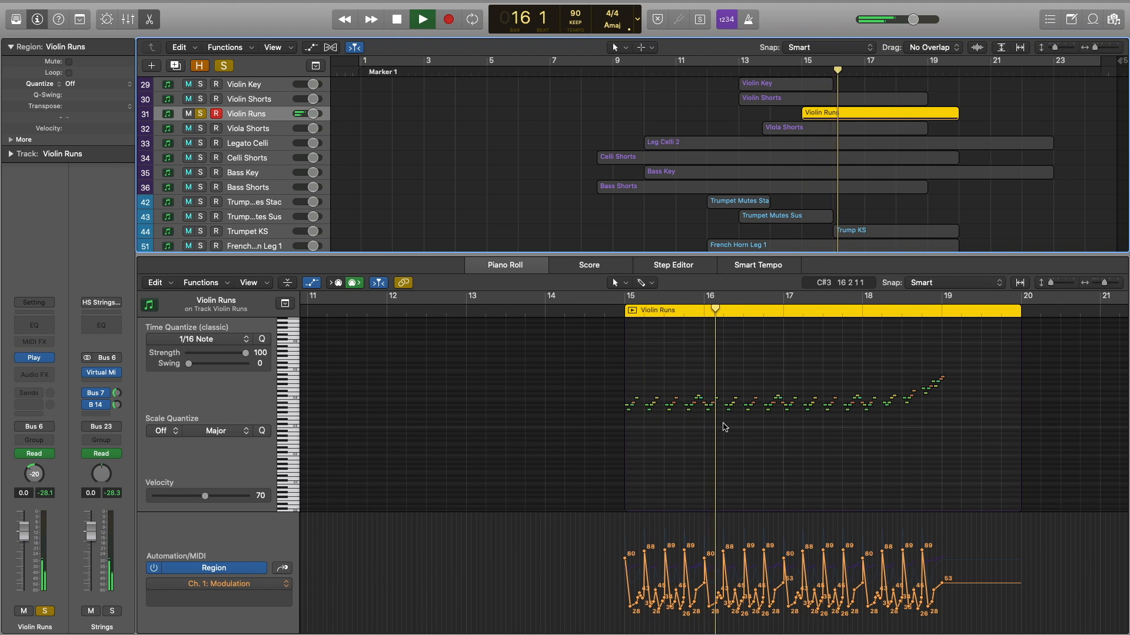
pyautogui.press('space')
pyautogui.keyDown('ctrl'); pyautogui.keyDown('alt'); pyautogui.click(688, 458); pyautogui.keyUp('alt'); pyautogui.keyUp('ctrl')
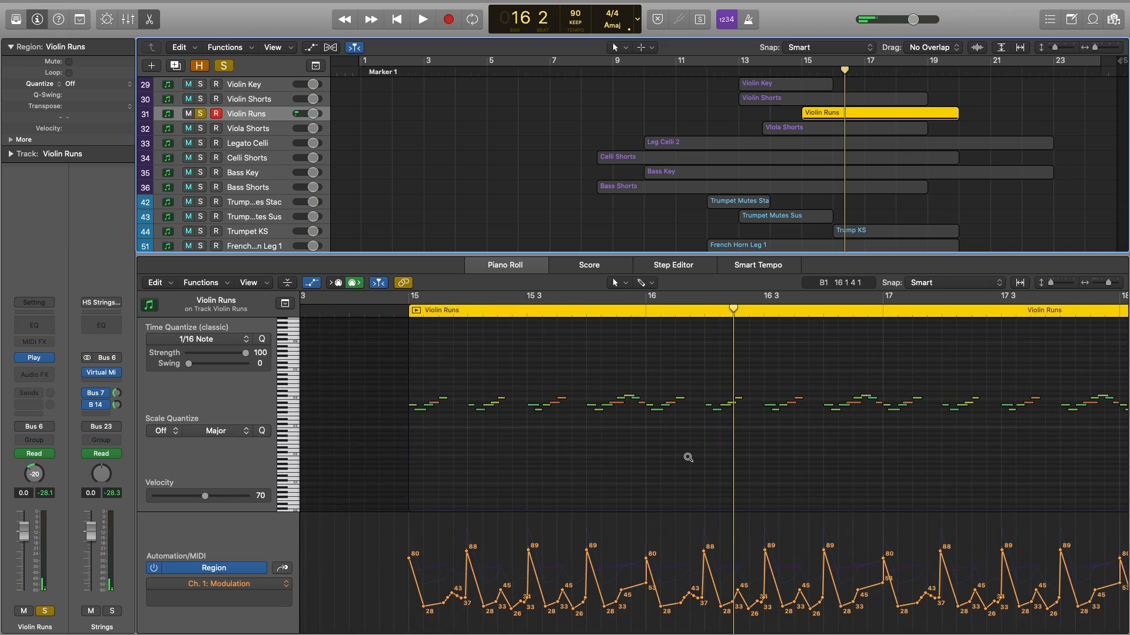
pyautogui.scroll(-1, 689, 458)
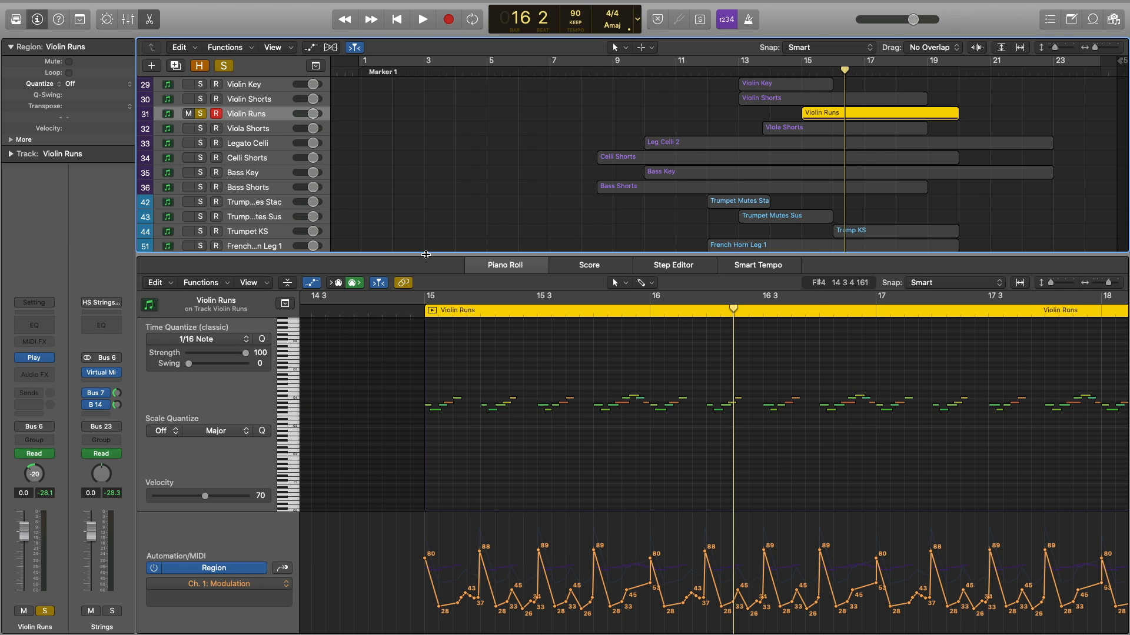
pyautogui.press('e')
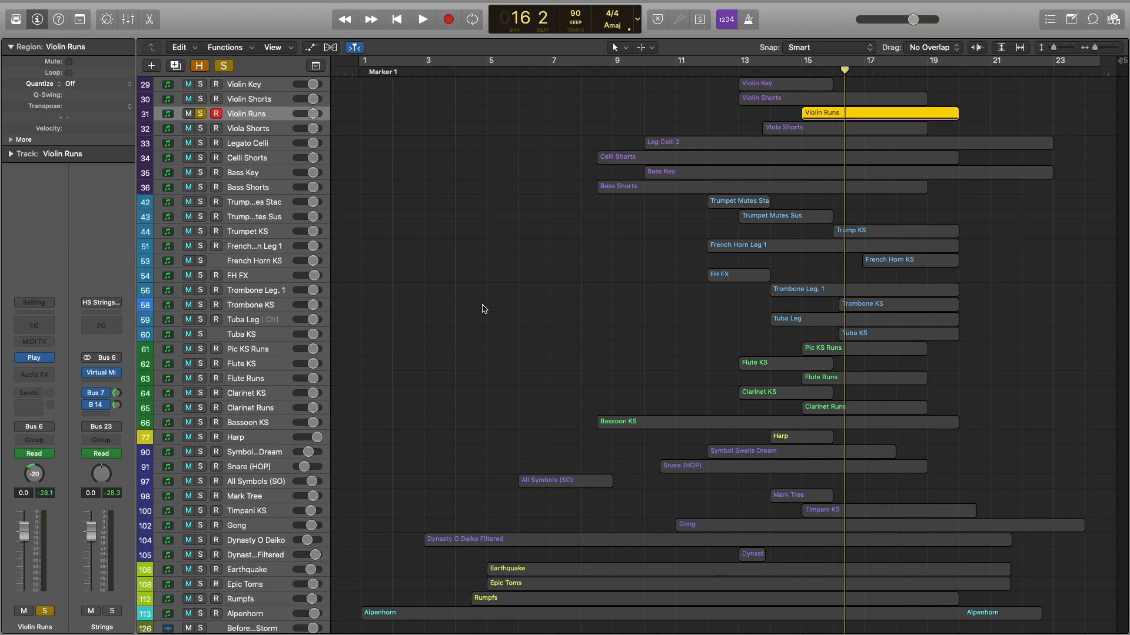
# Solo Pic KS Runs, Flute Runs and Clarinet Runs and play them from bar 15.
pyautogui.click(202, 349)
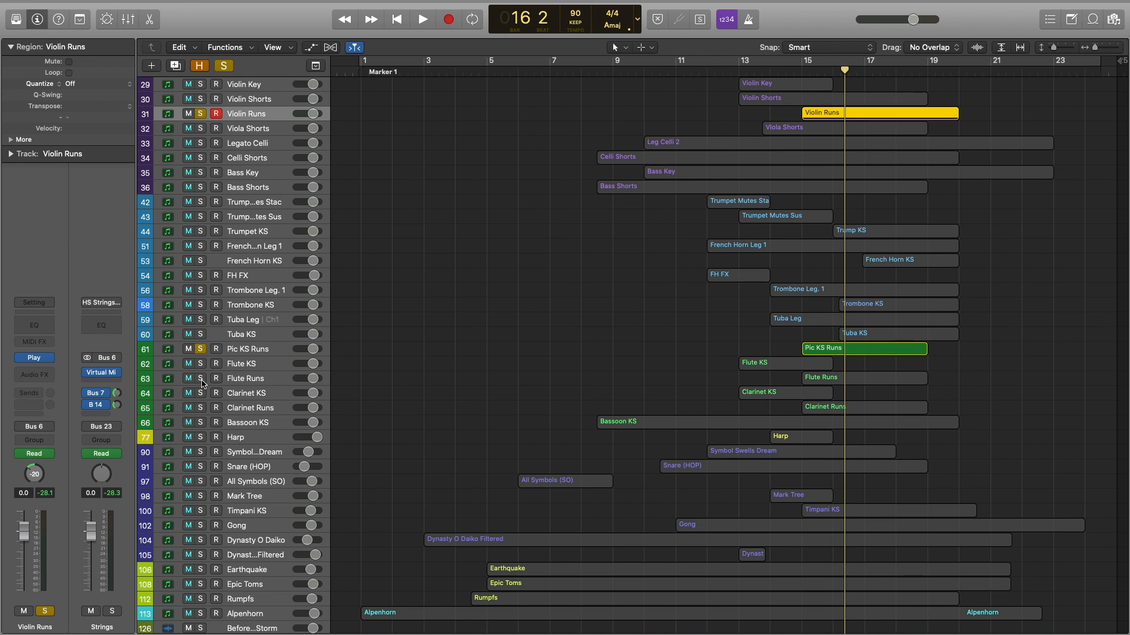
pyautogui.click(200, 378)
pyautogui.click(201, 409)
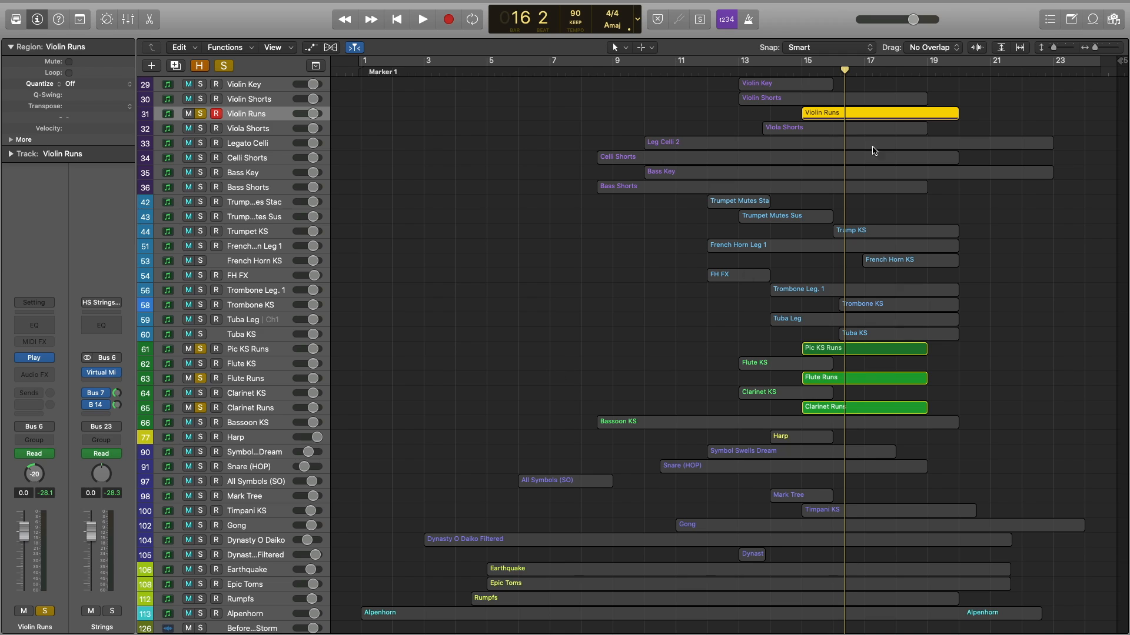
pyautogui.click(803, 70)
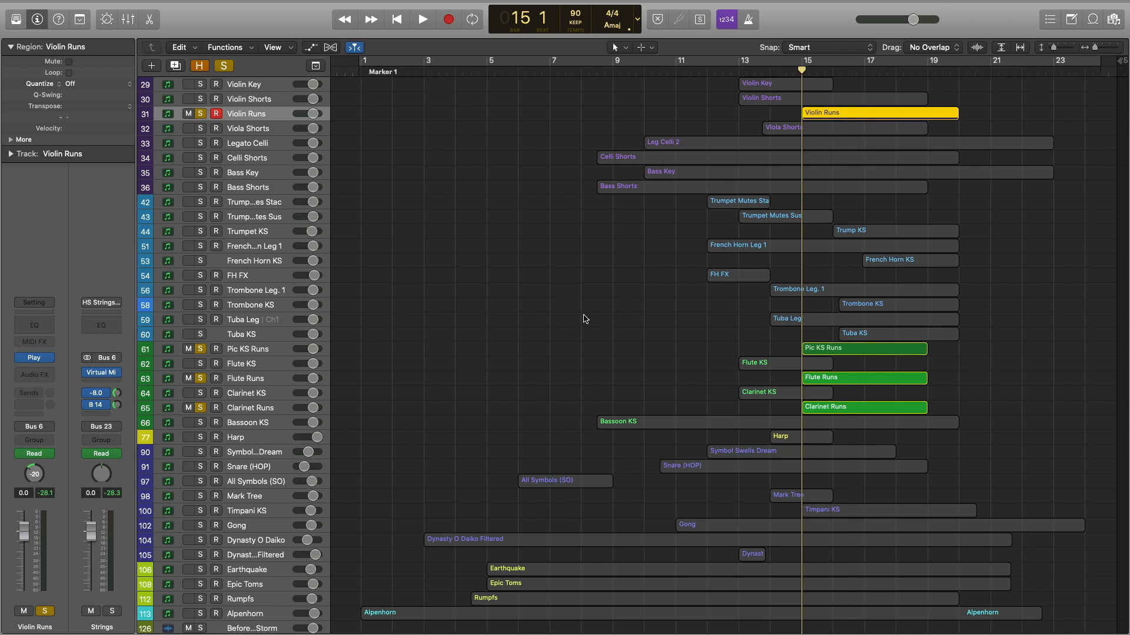
pyautogui.press('space')
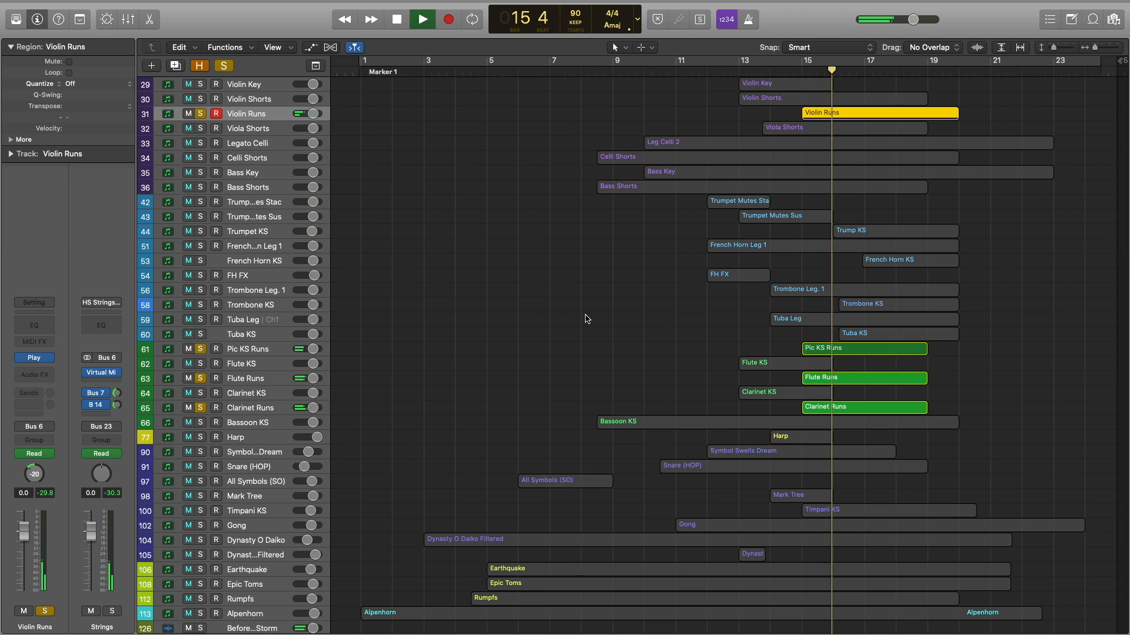
pyautogui.press('space')
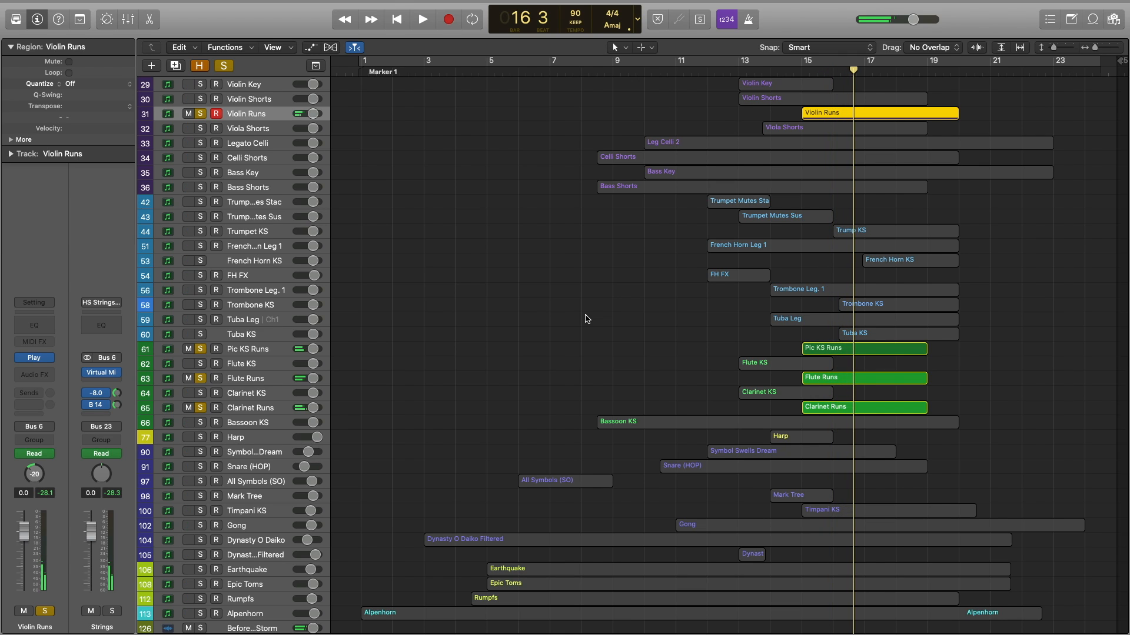
# Add Violin Shorts and Viola Shorts to the solos and replay from bar 15.
pyautogui.click(200, 99)
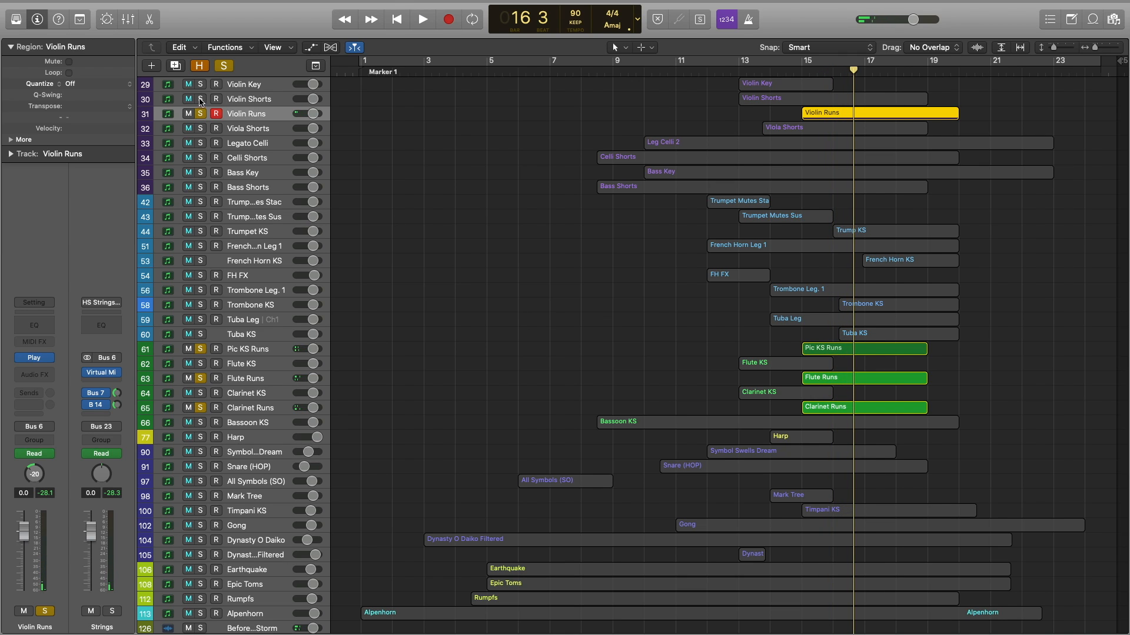
pyautogui.click(200, 129)
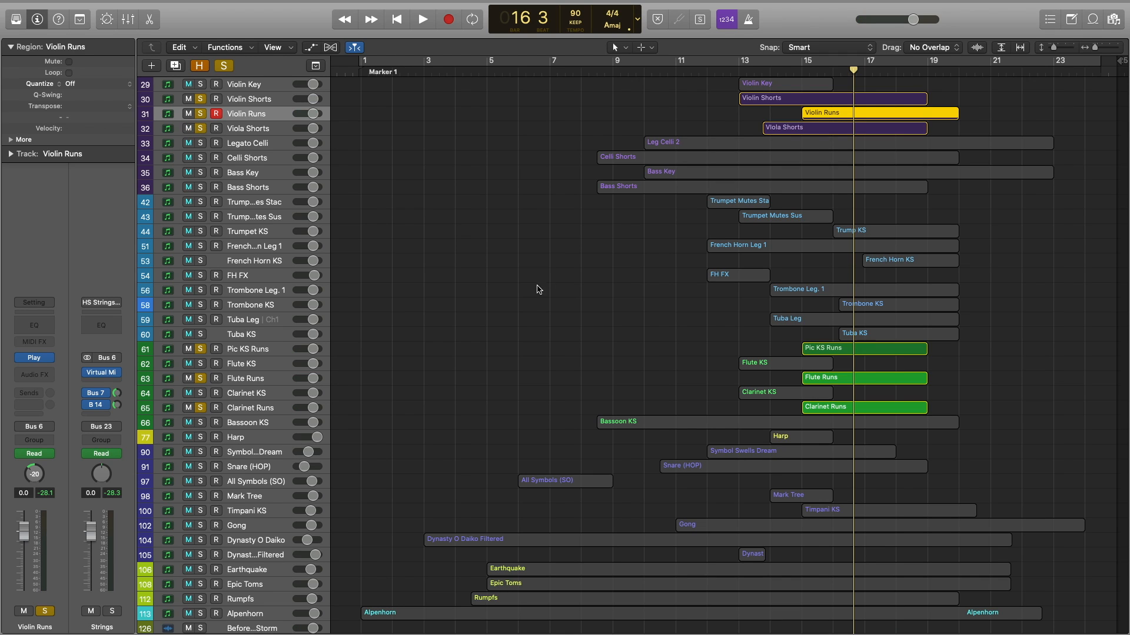
pyautogui.click(803, 72)
pyautogui.press('space')
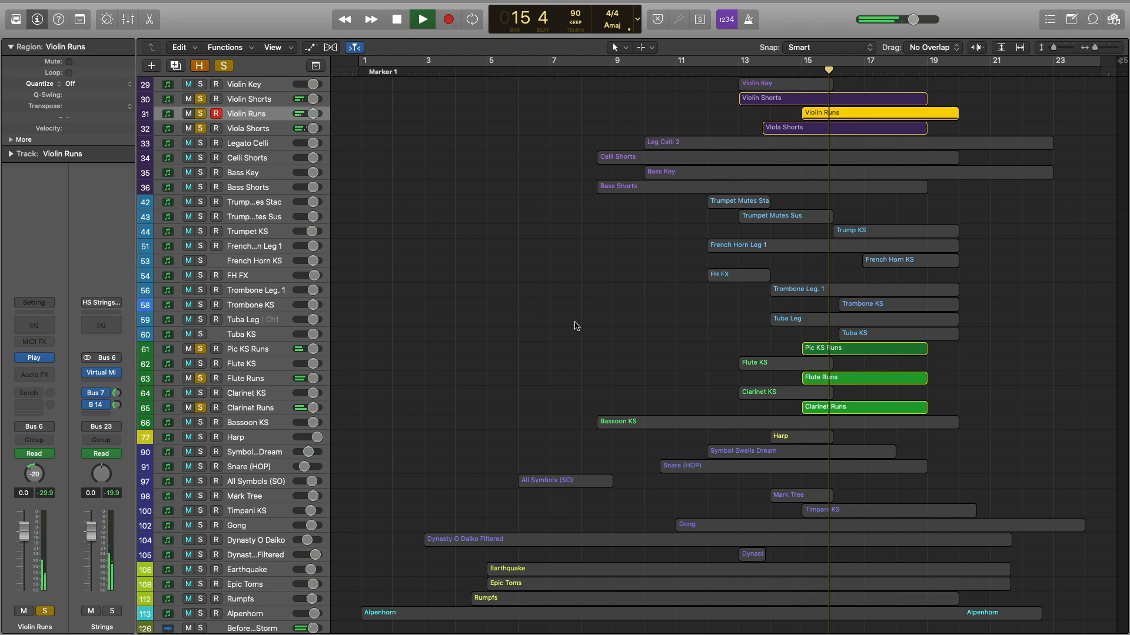
pyautogui.press('space')
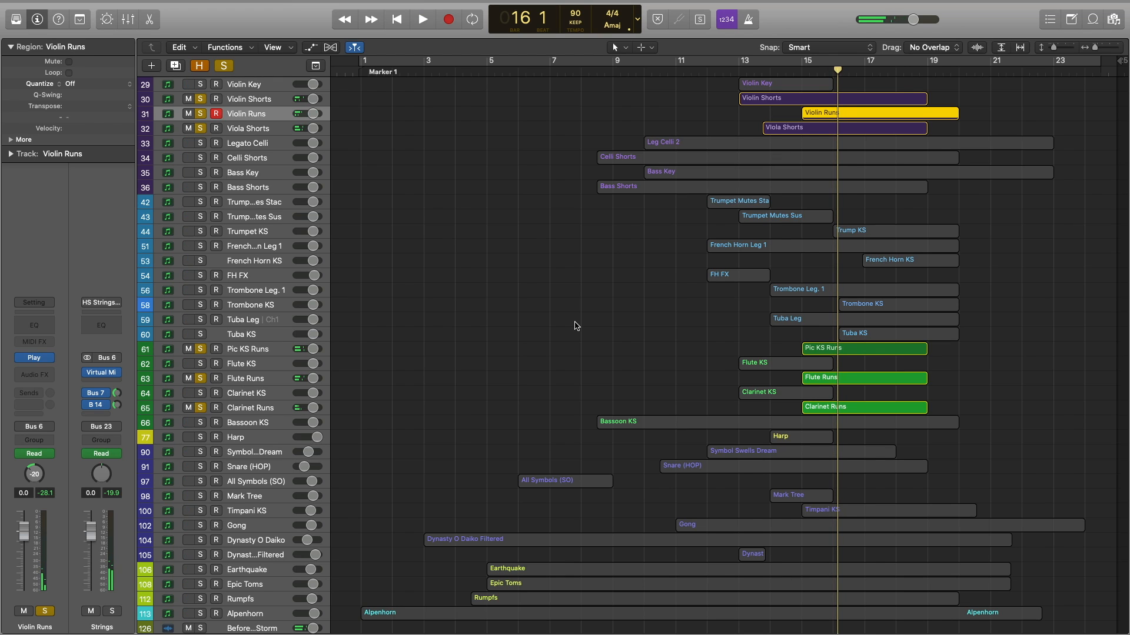
# Unsolo all strings and woodwind runs, then select the brass tracks from Trumpet Mutes Stac to Tuba KS.
pyautogui.click(235, 99)
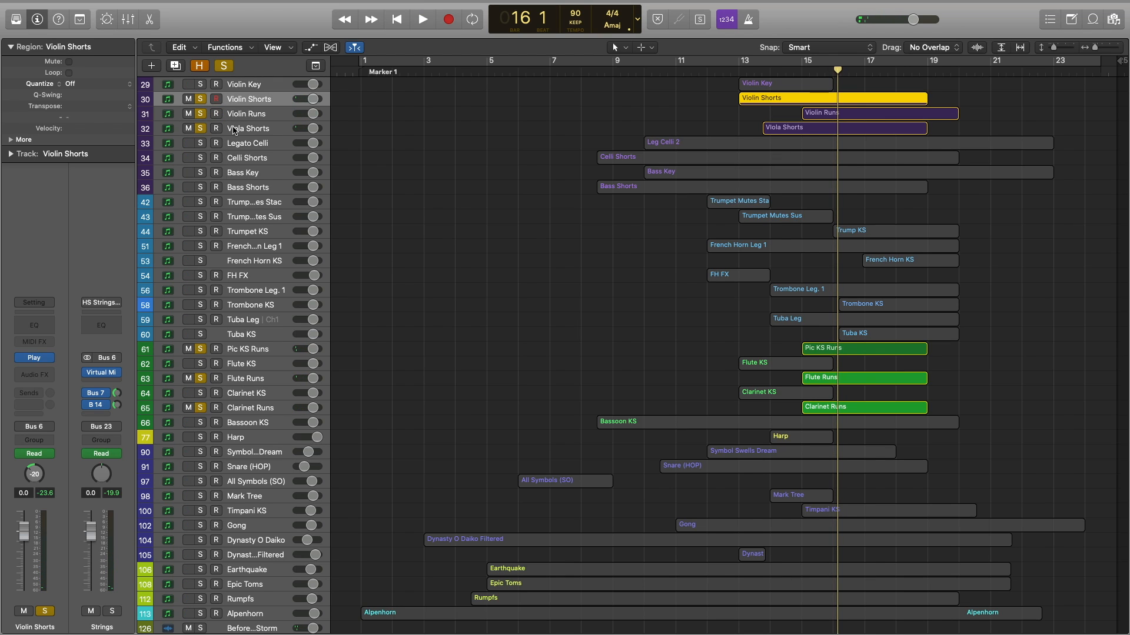
pyautogui.keyDown('shift'); pyautogui.click(236, 128); pyautogui.keyUp('shift')
pyautogui.click(202, 128)
pyautogui.click(200, 349)
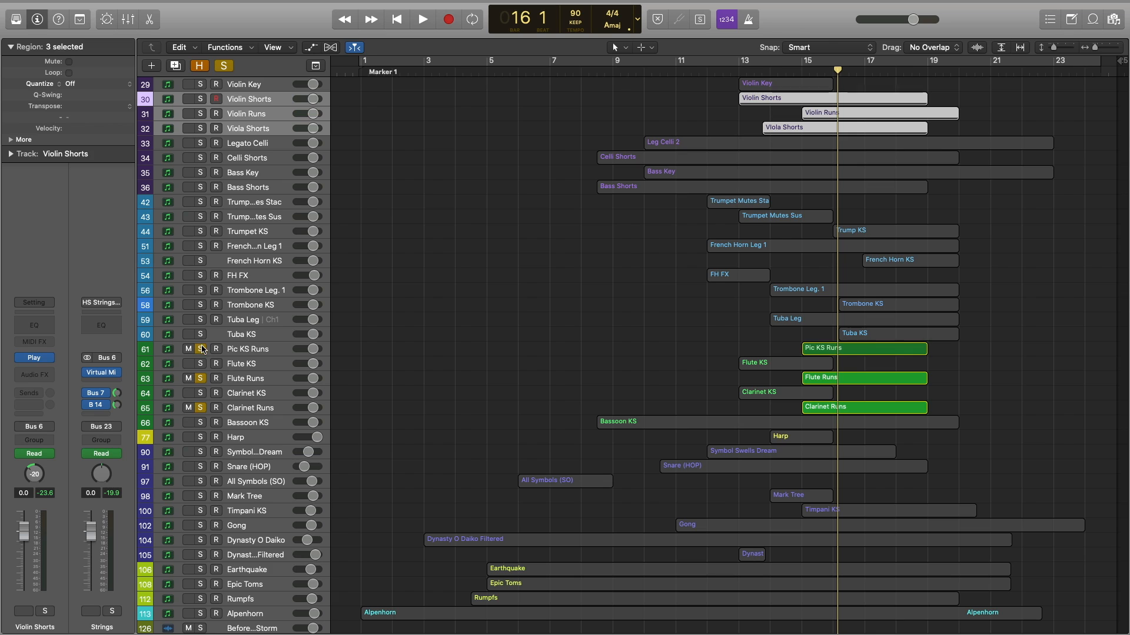
pyautogui.click(200, 379)
pyautogui.click(200, 408)
pyautogui.click(580, 303)
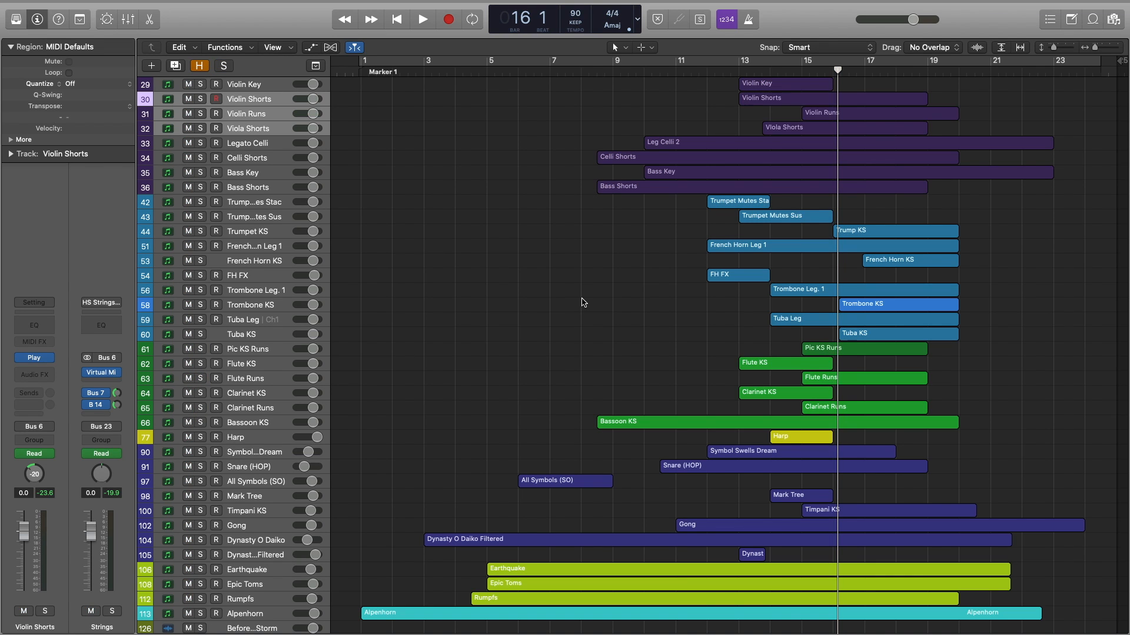
pyautogui.click(256, 204)
pyautogui.keyDown('shift'); pyautogui.click(250, 332); pyautogui.keyUp('shift')
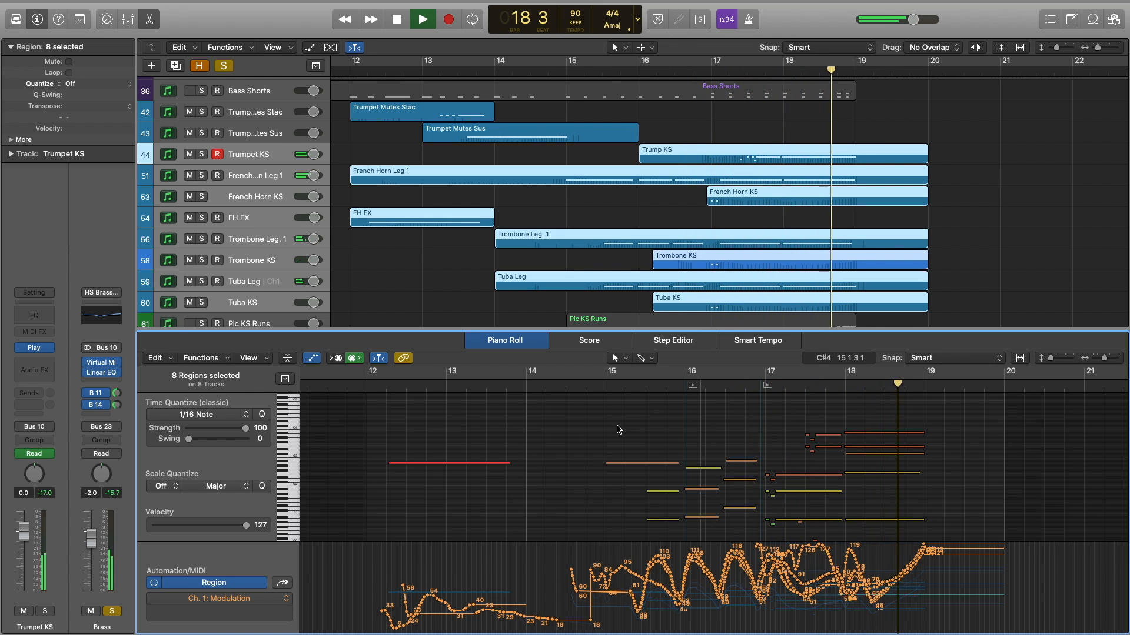
# Zoom in on the brass notes, set the playhead to bar 15, and add soloed Timpani KS to the editor.
pyautogui.press('space')
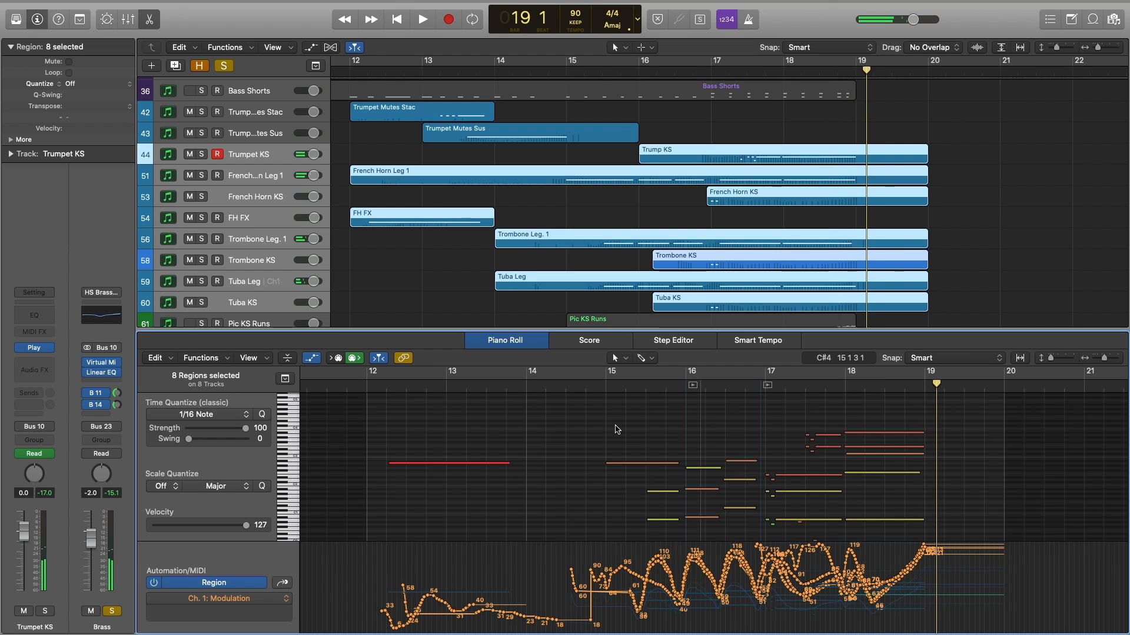
pyautogui.press('super+Right')
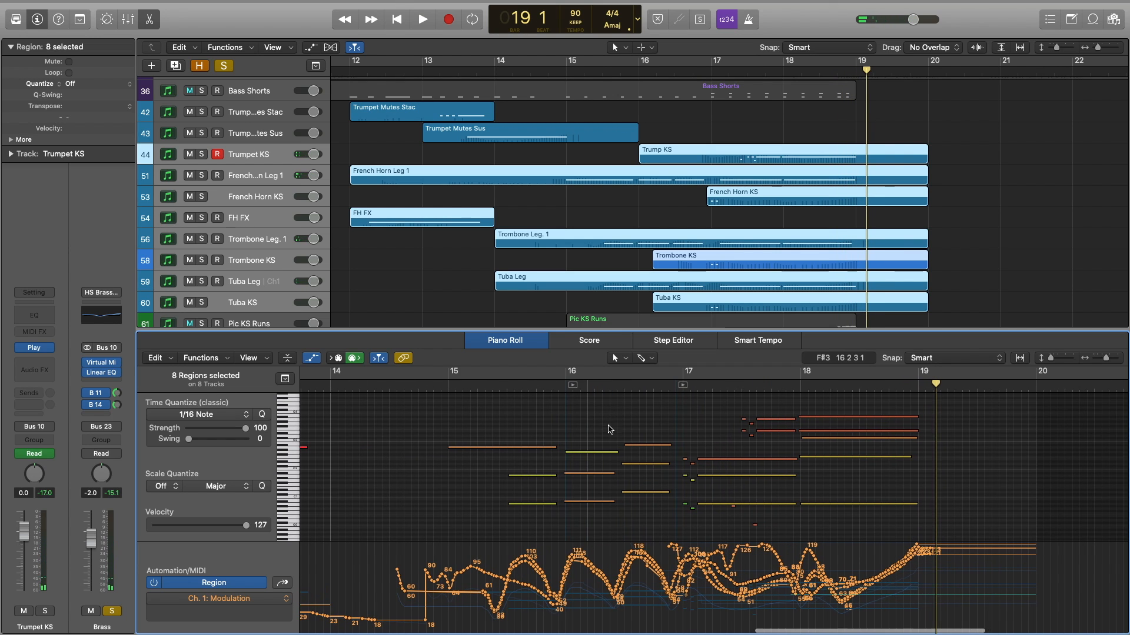
pyautogui.click(448, 385)
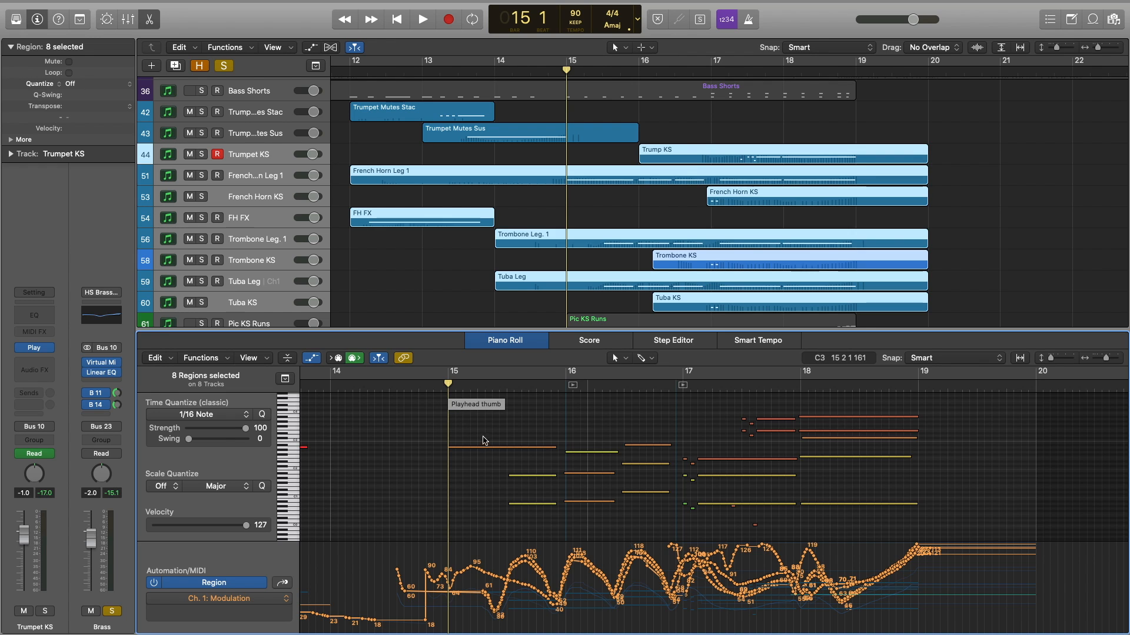
pyautogui.scroll(-12, 577, 231)
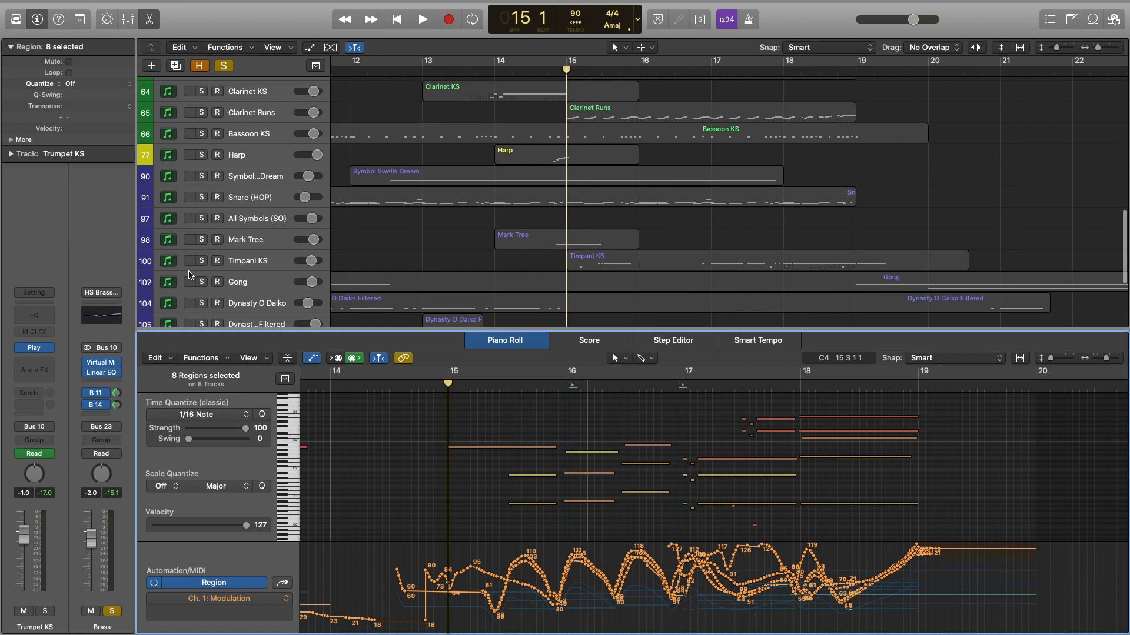
pyautogui.click(201, 261)
pyautogui.click(536, 431)
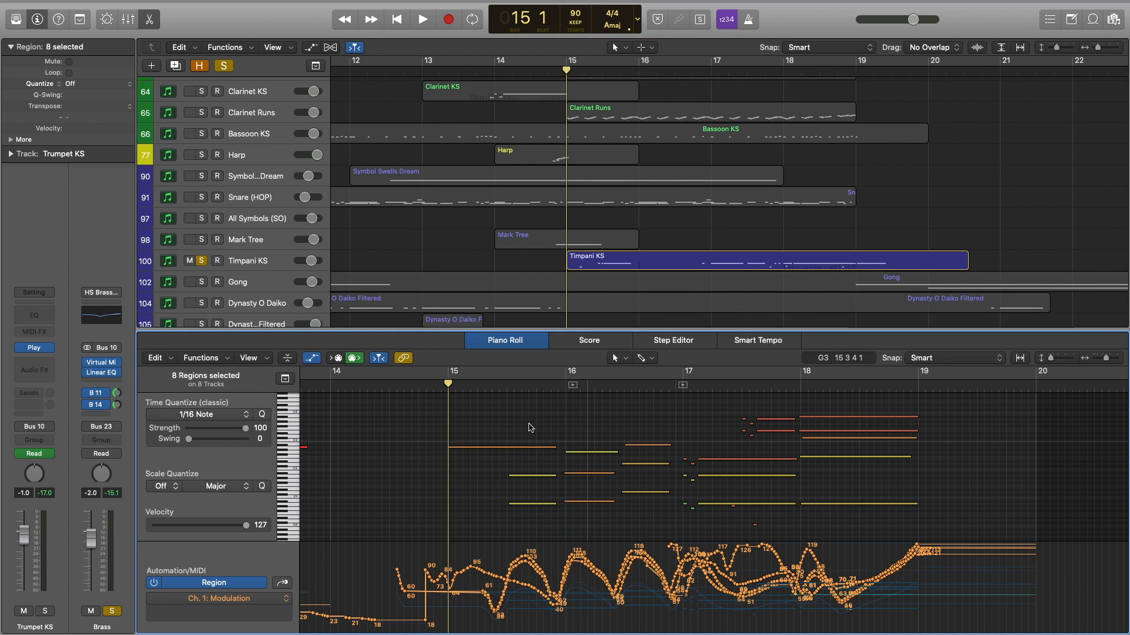
pyautogui.keyDown('shift'); pyautogui.click(608, 261); pyautogui.keyUp('shift')
pyautogui.click(483, 443)
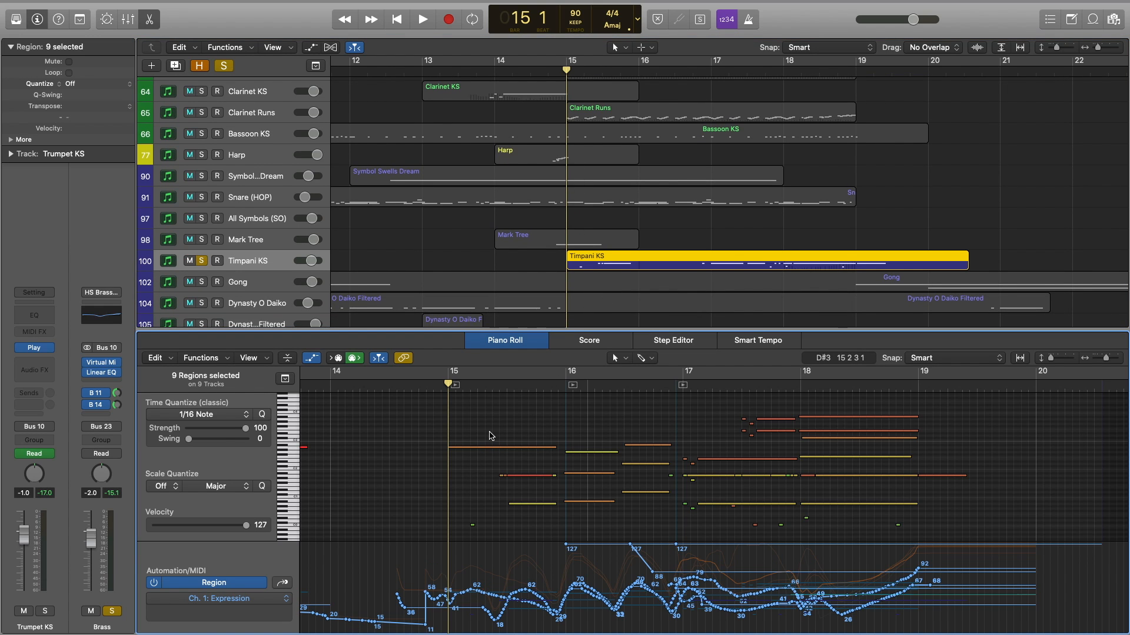
# Play the brass and timpani passage from the start of bar 15 and stop it.
pyautogui.press('space')
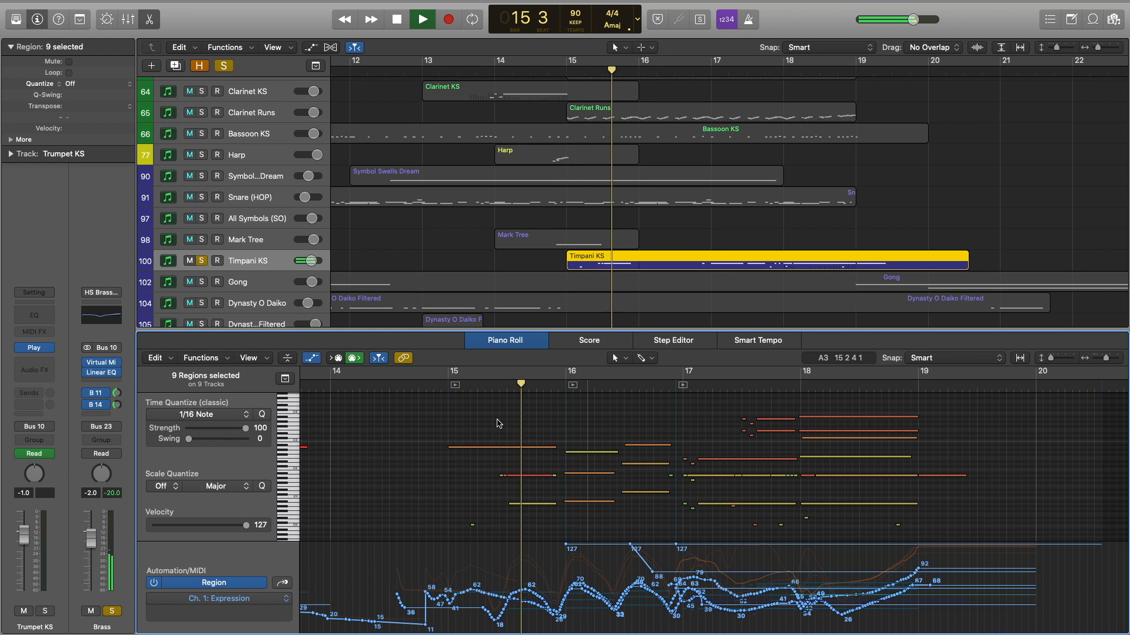
pyautogui.press('space')
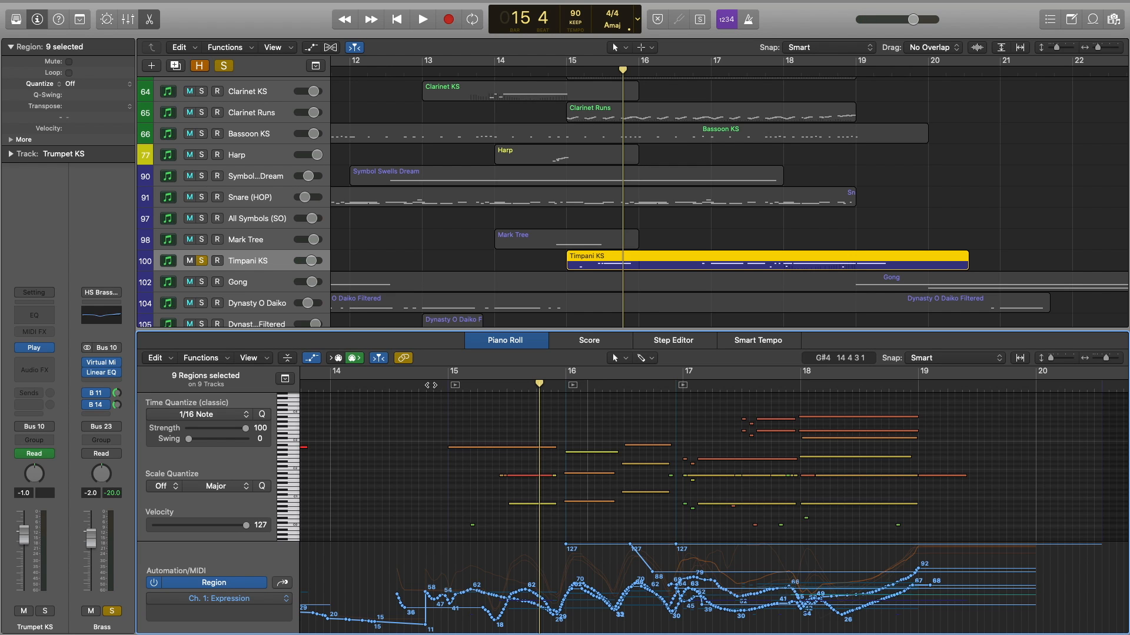
pyautogui.click(446, 387)
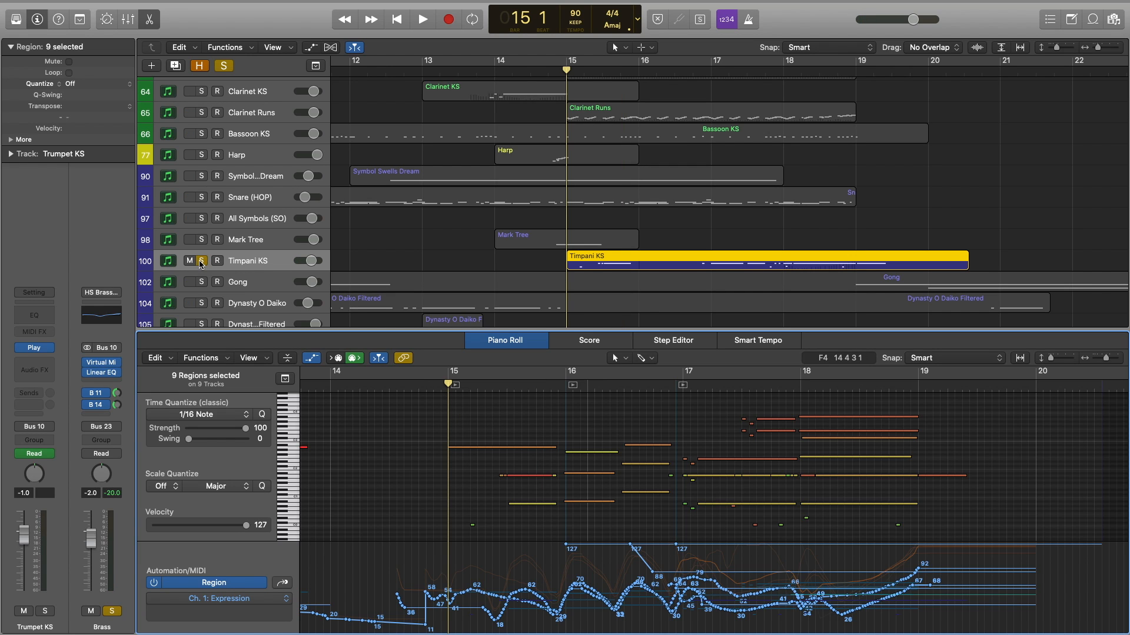
pyautogui.scroll(10, 667, 263)
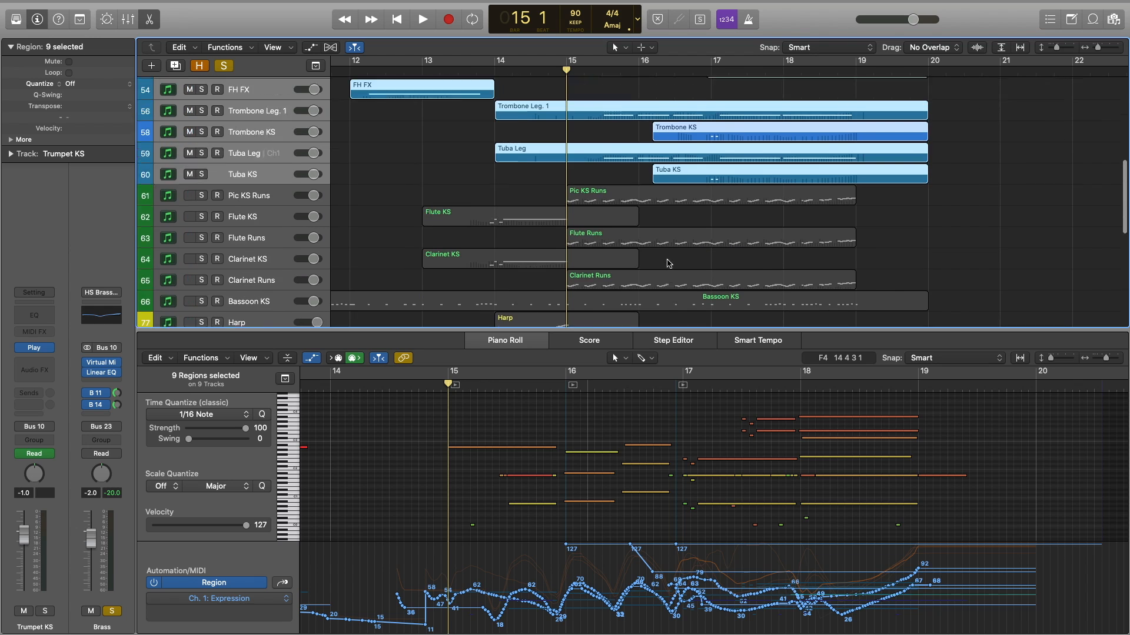
pyautogui.scroll(-3, 667, 263)
pyautogui.scroll(1, 664, 262)
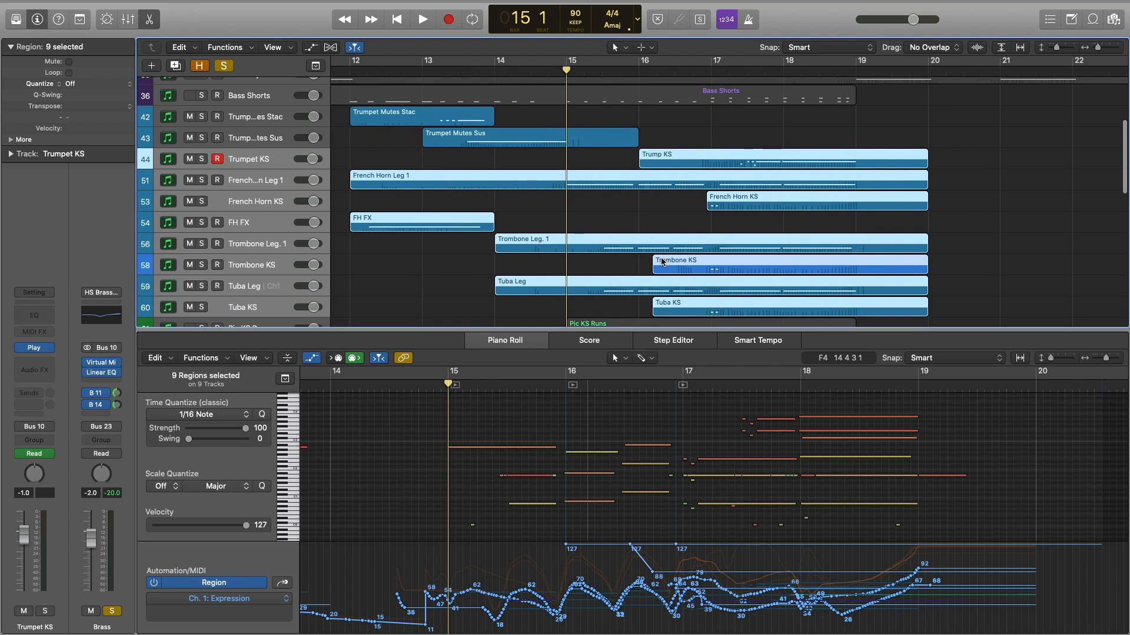
pyautogui.scroll(2, 639, 413)
pyautogui.scroll(-1, 640, 414)
pyautogui.press('space')
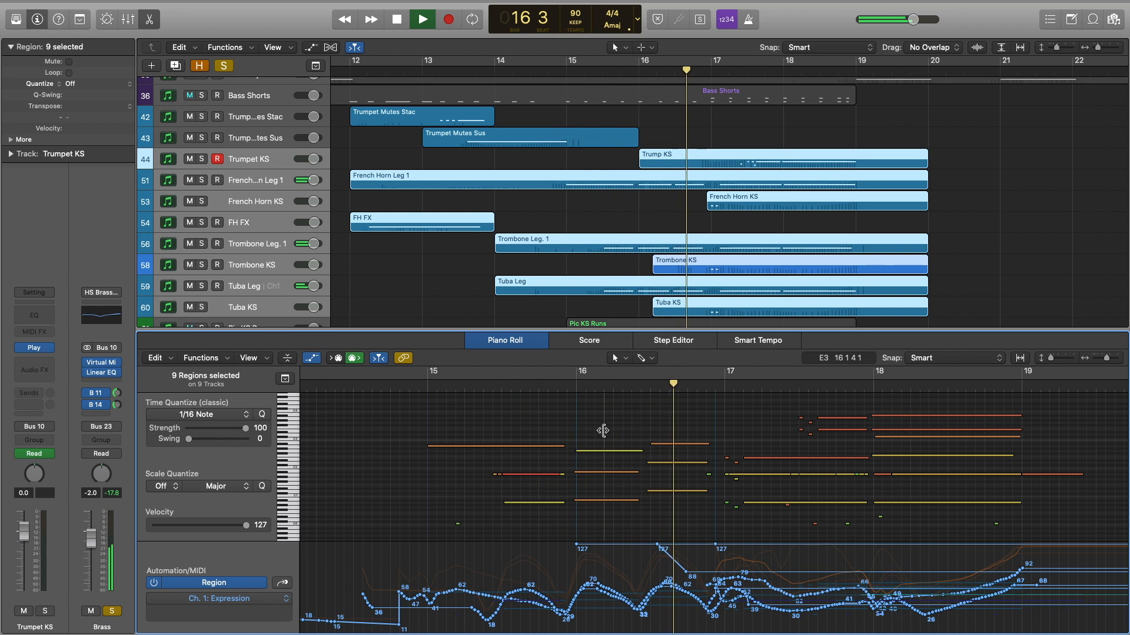
pyautogui.press('space')
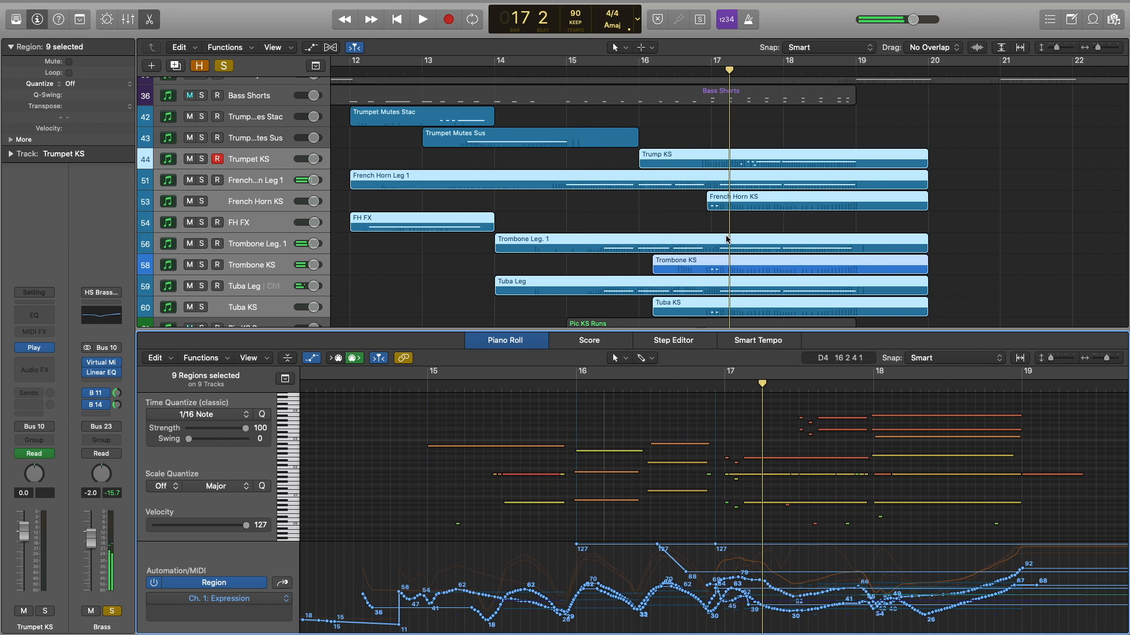
# Move the playhead to bar 17, deselect the brass regions, and solo Trumpet KS.
pyautogui.scroll(5, 727, 240)
pyautogui.hscroll(3, 727, 241)
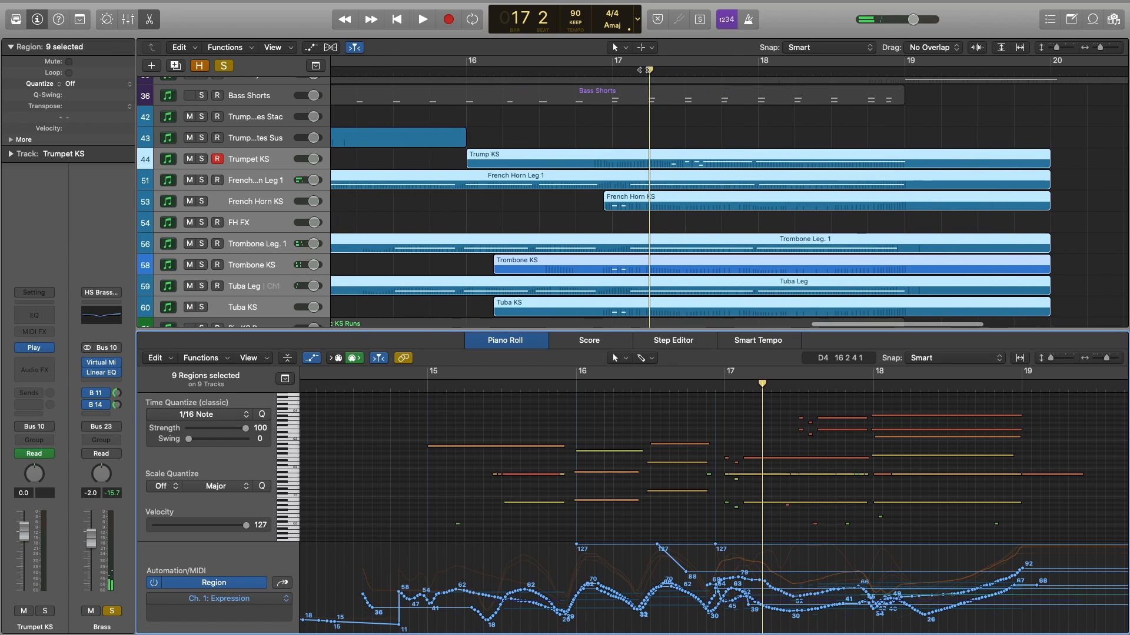
pyautogui.click(613, 72)
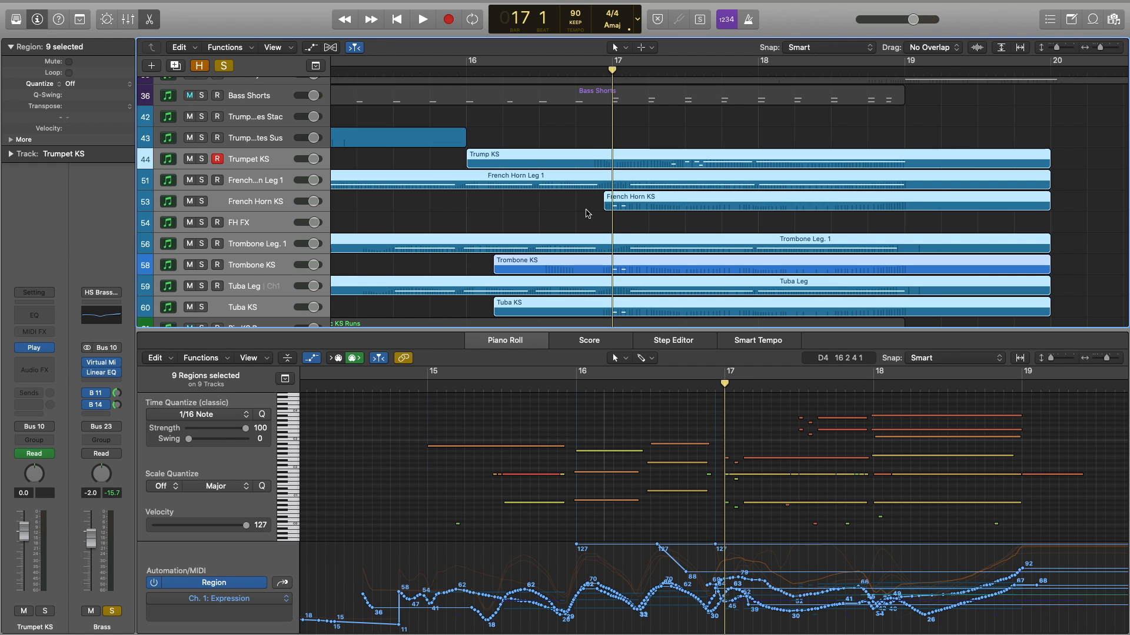
pyautogui.click(463, 216)
pyautogui.click(202, 159)
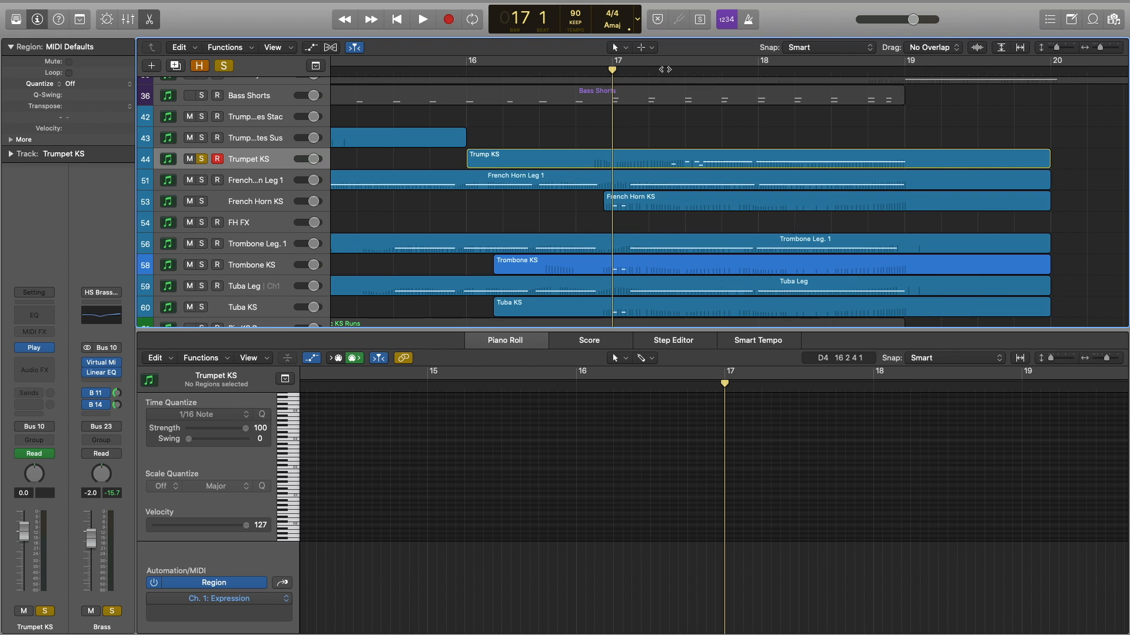
# Unsolo the Brass bus, play Trump KS from bar 17 beat 2, and select its two low keyswitch notes.
pyautogui.click(665, 69)
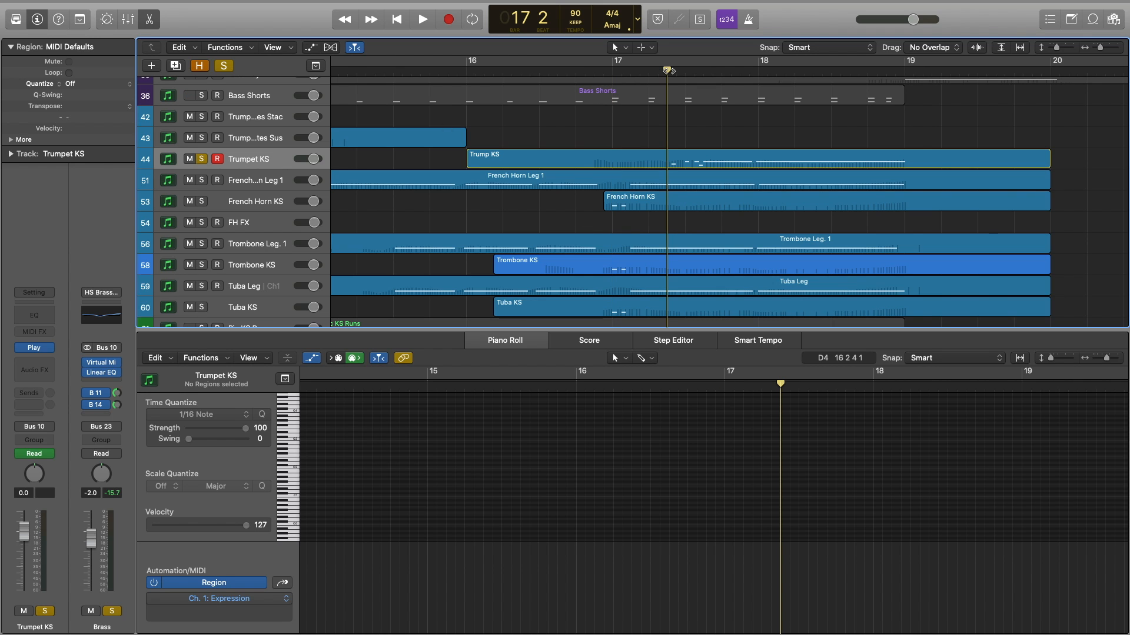
pyautogui.click(111, 611)
pyautogui.click(694, 160)
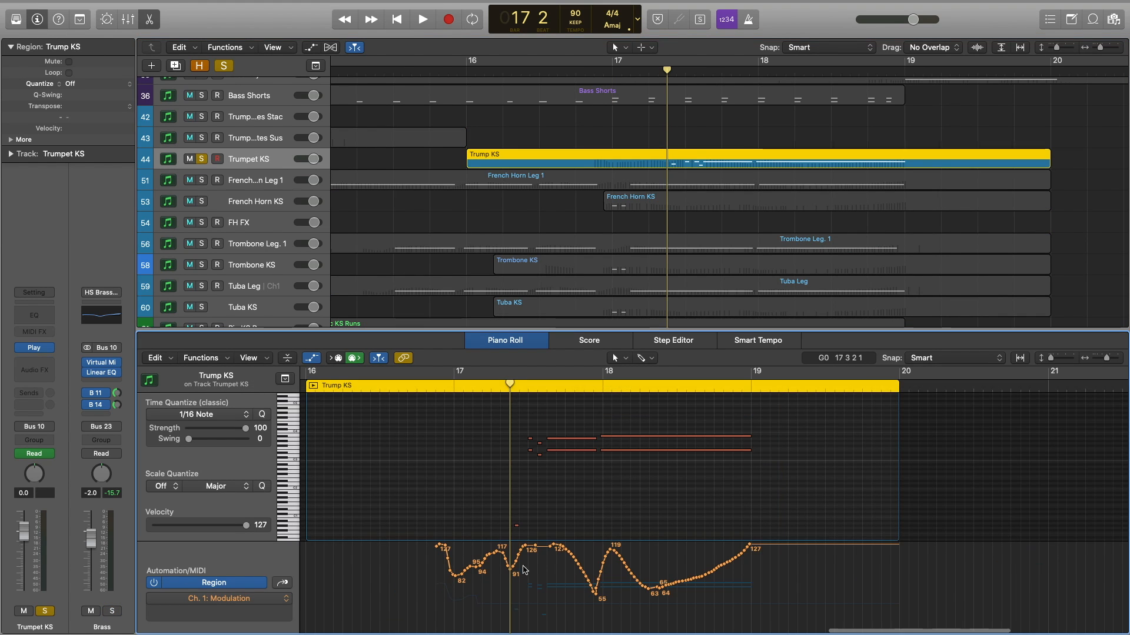
pyautogui.press('space')
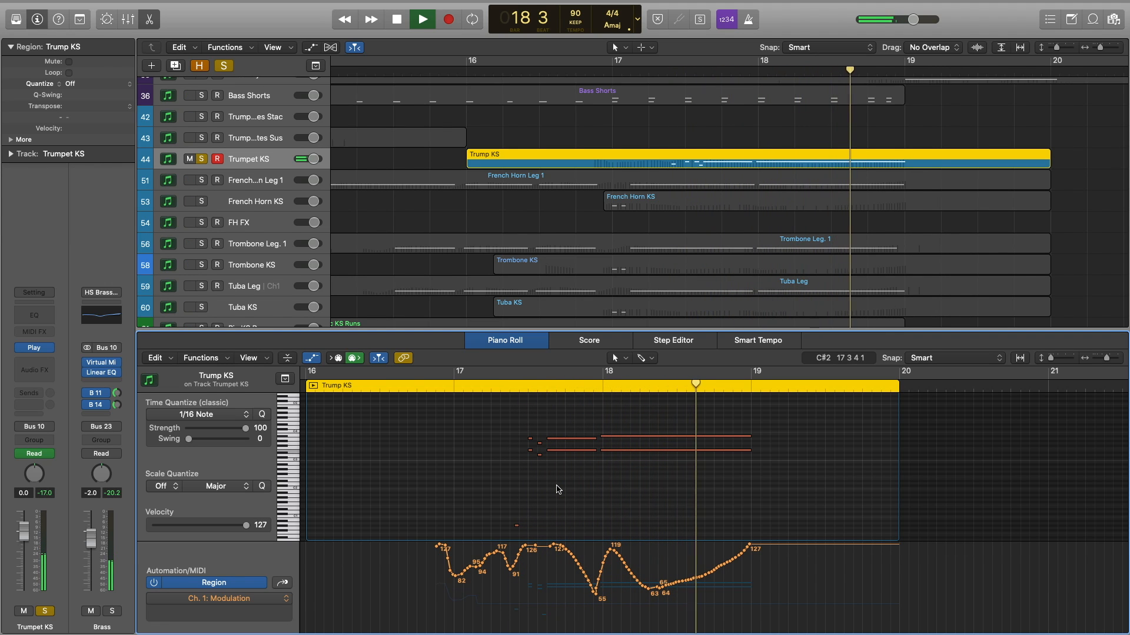
pyautogui.press('space')
pyautogui.scroll(-2, 558, 489)
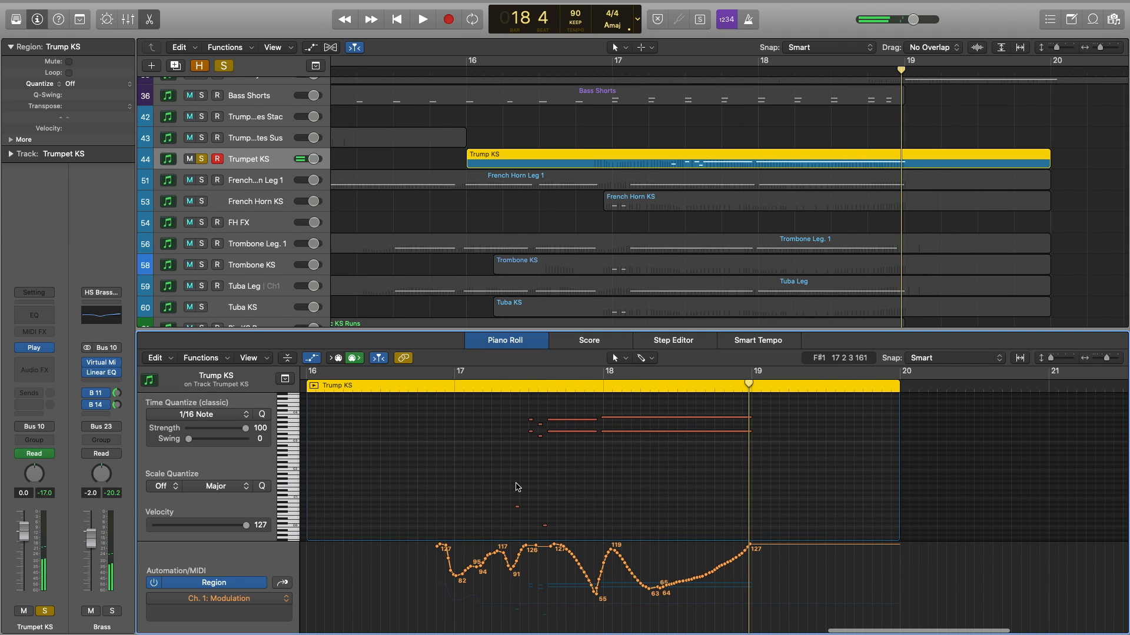
pyautogui.moveTo(510, 483); pyautogui.dragTo(562, 528)
pyautogui.click(510, 386)
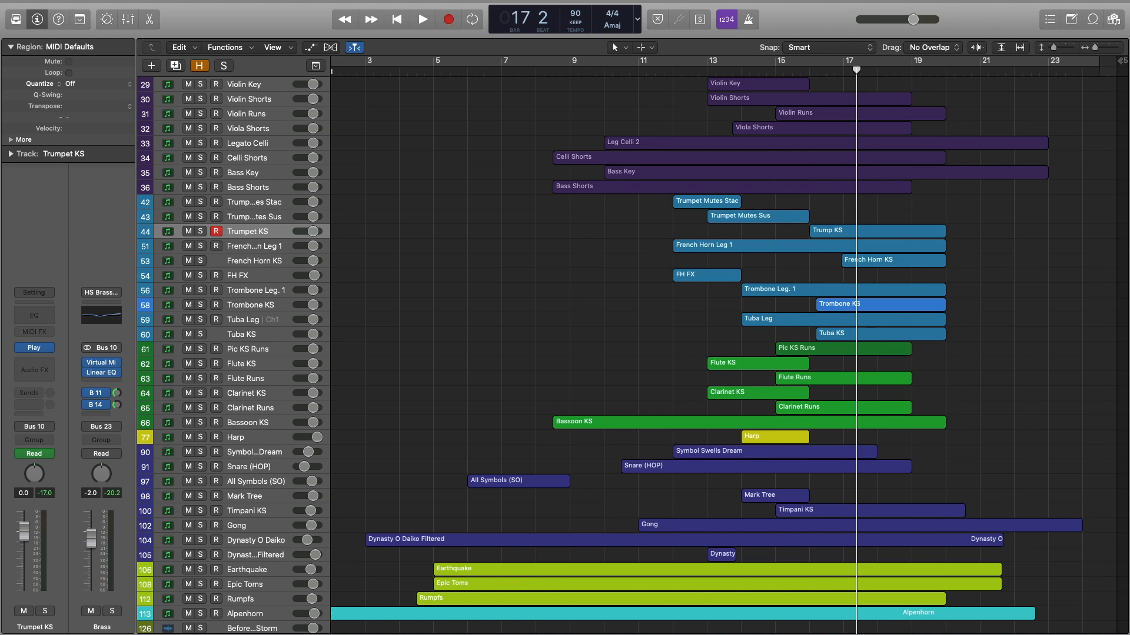
pyautogui.click(248, 128)
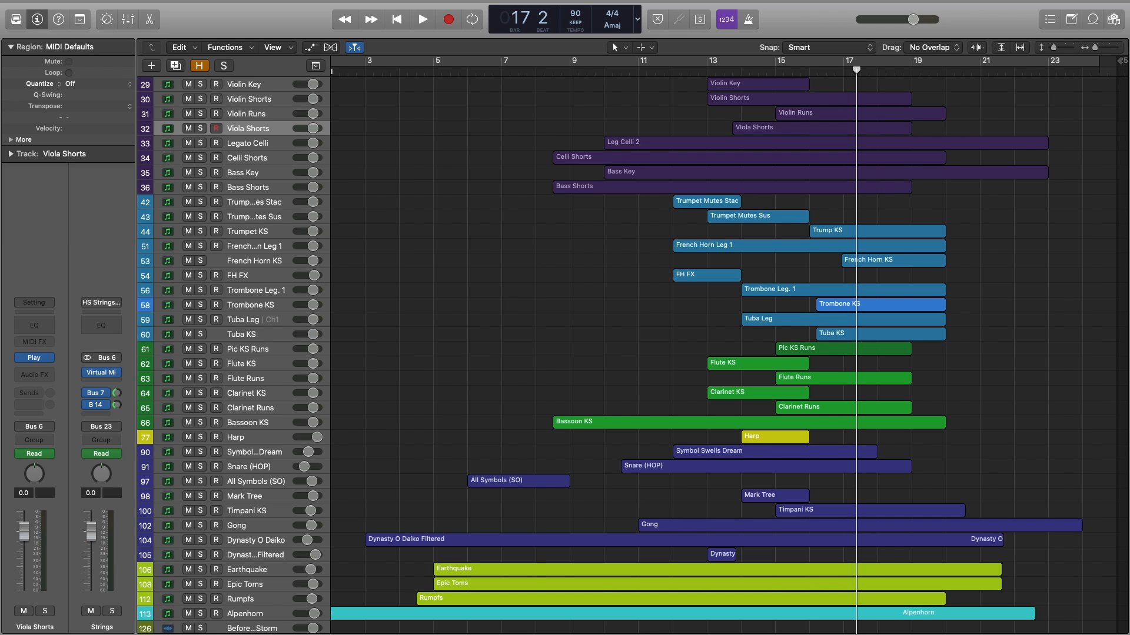
pyautogui.press('v')
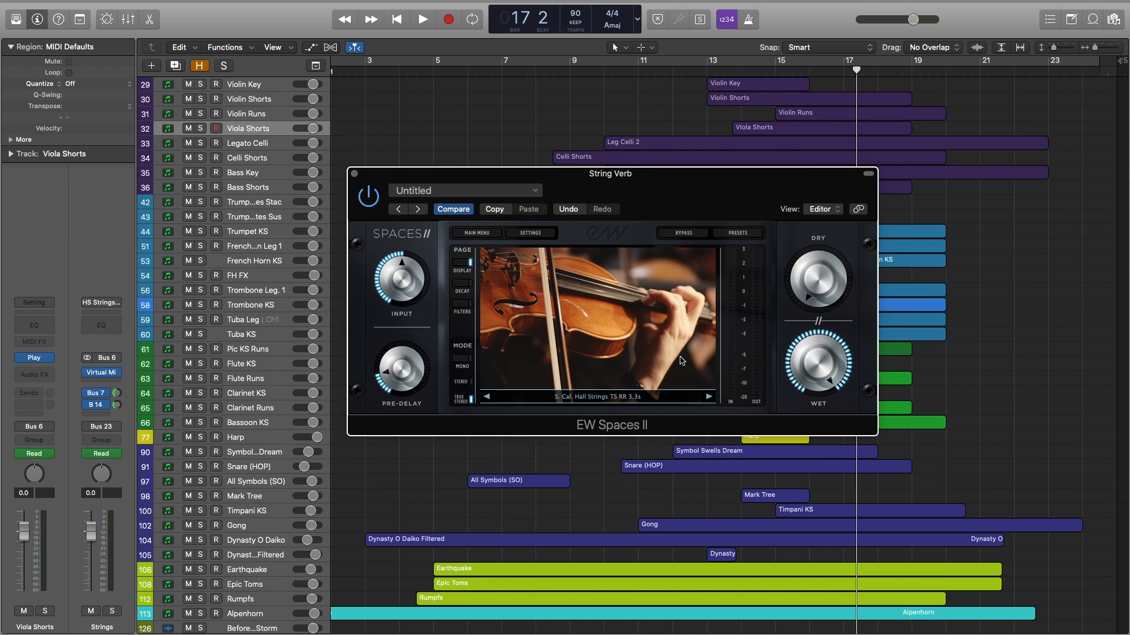
pyautogui.moveTo(851, 368)
pyautogui.moveTo(383, 377)
pyautogui.click(354, 174)
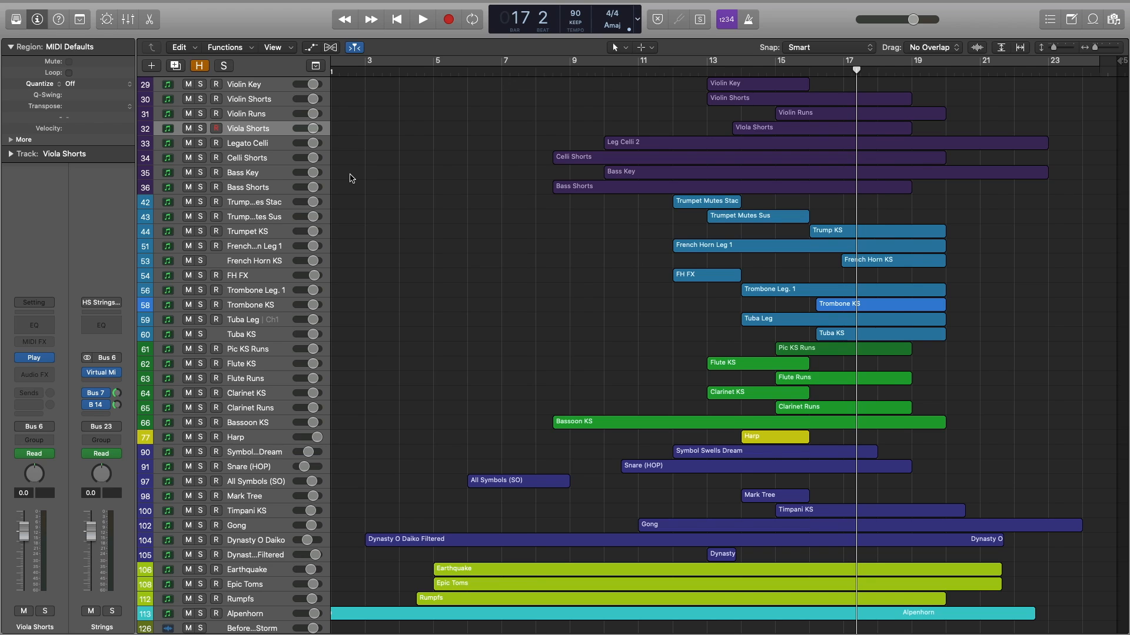
pyautogui.click(259, 235)
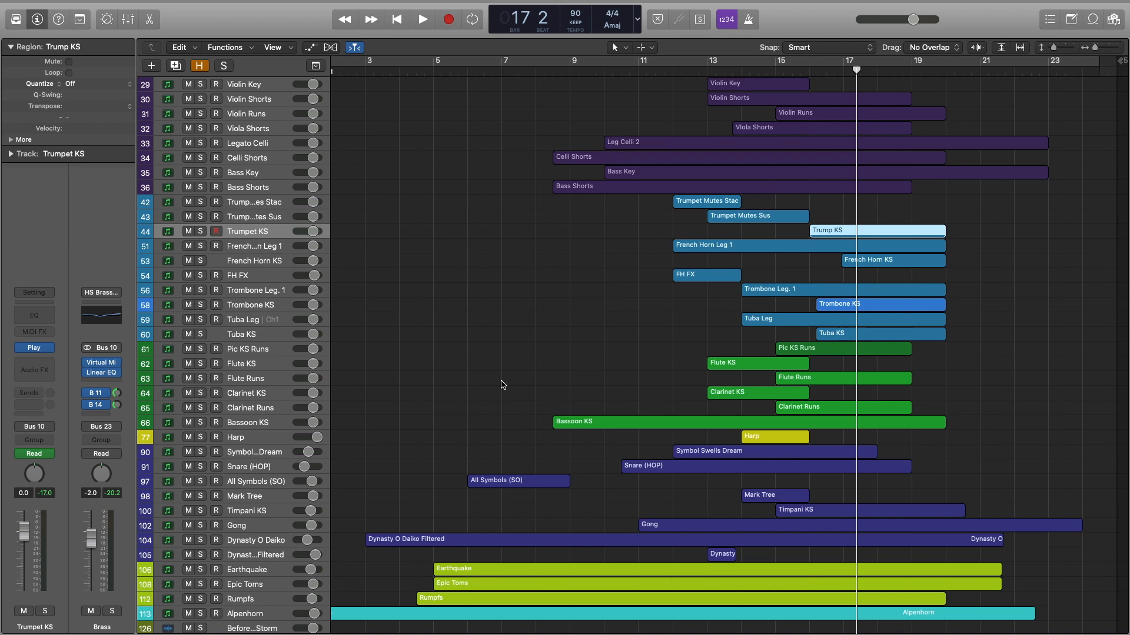
pyautogui.press('v')
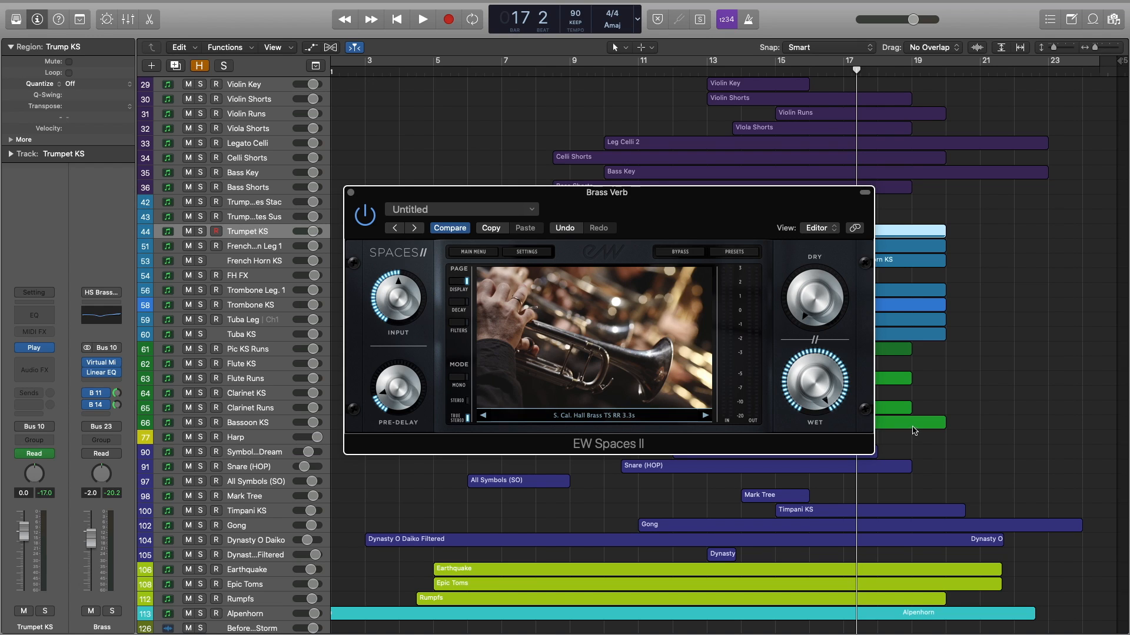
pyautogui.moveTo(399, 393)
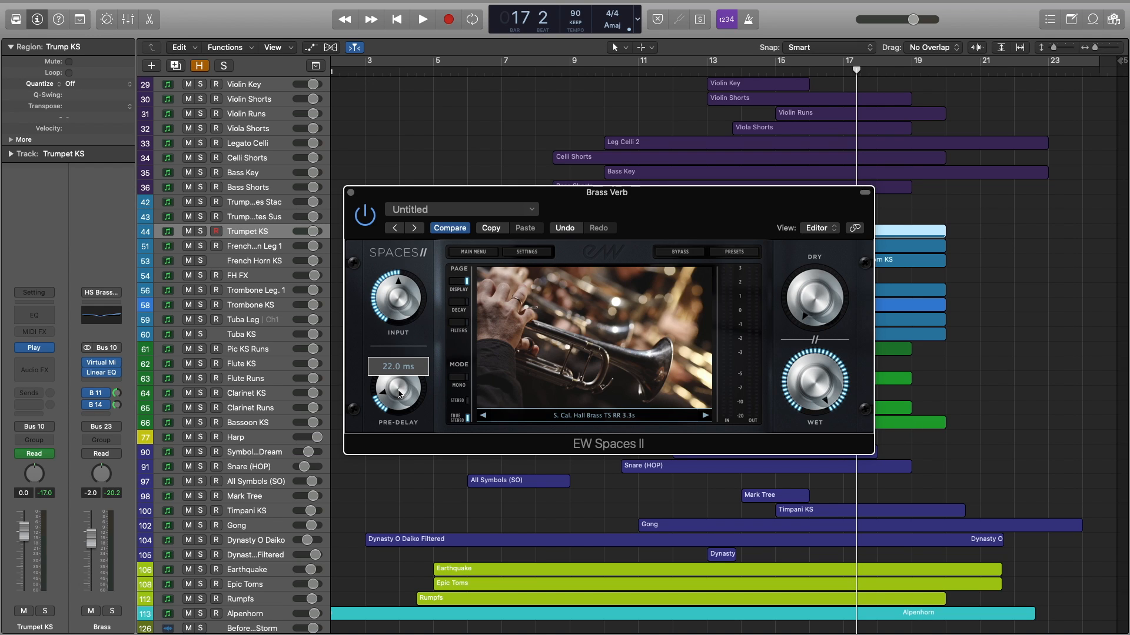
pyautogui.click(350, 193)
pyautogui.click(265, 368)
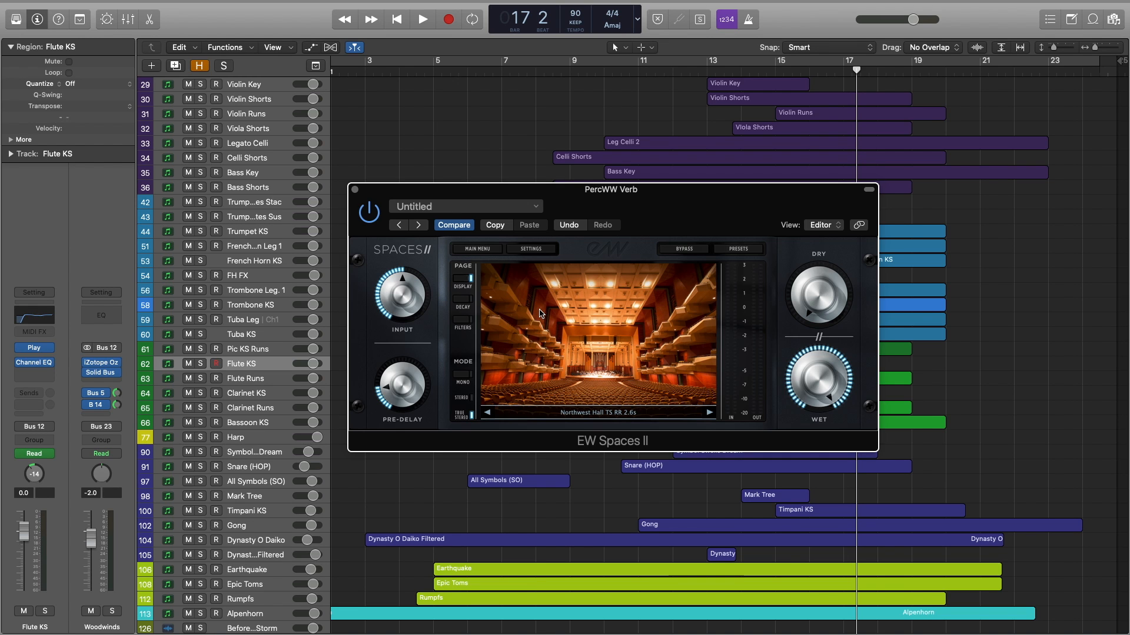
pyautogui.moveTo(800, 372)
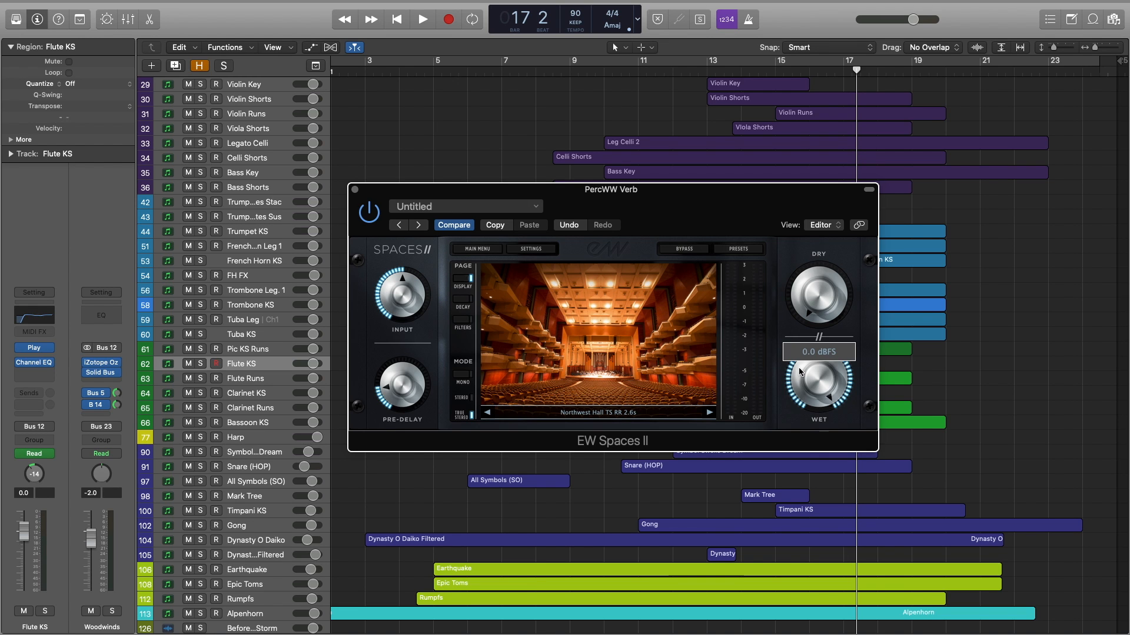
pyautogui.moveTo(404, 389)
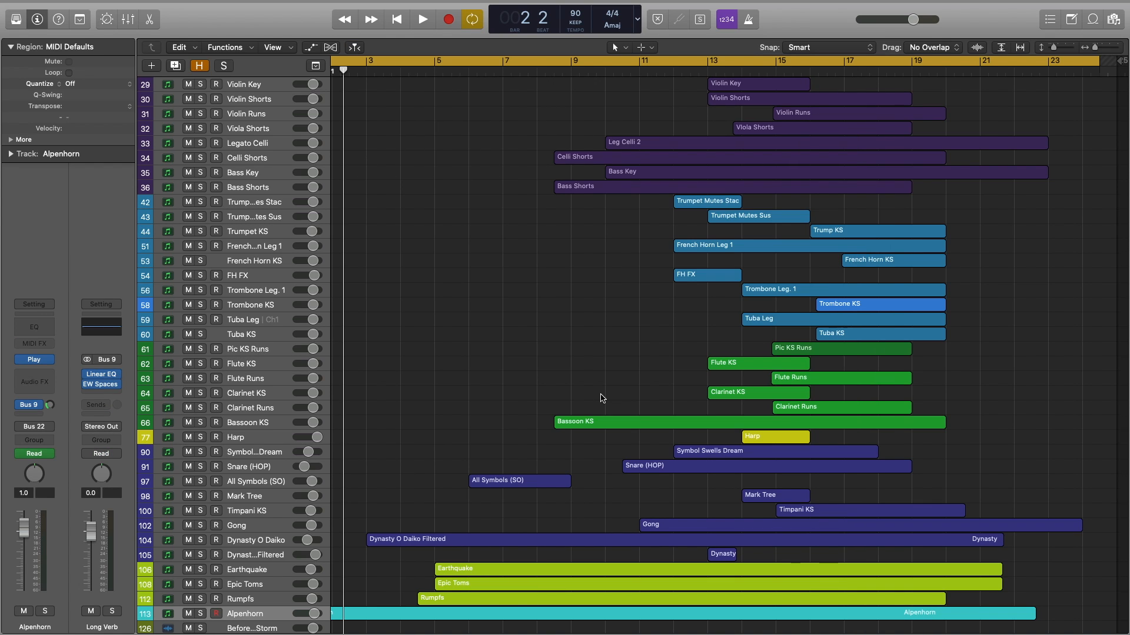
# Close the Long Verb window and show the Stage Verb's Digital Hollywood Hall ST 2.7s settings.
pyautogui.moveTo(104, 386)
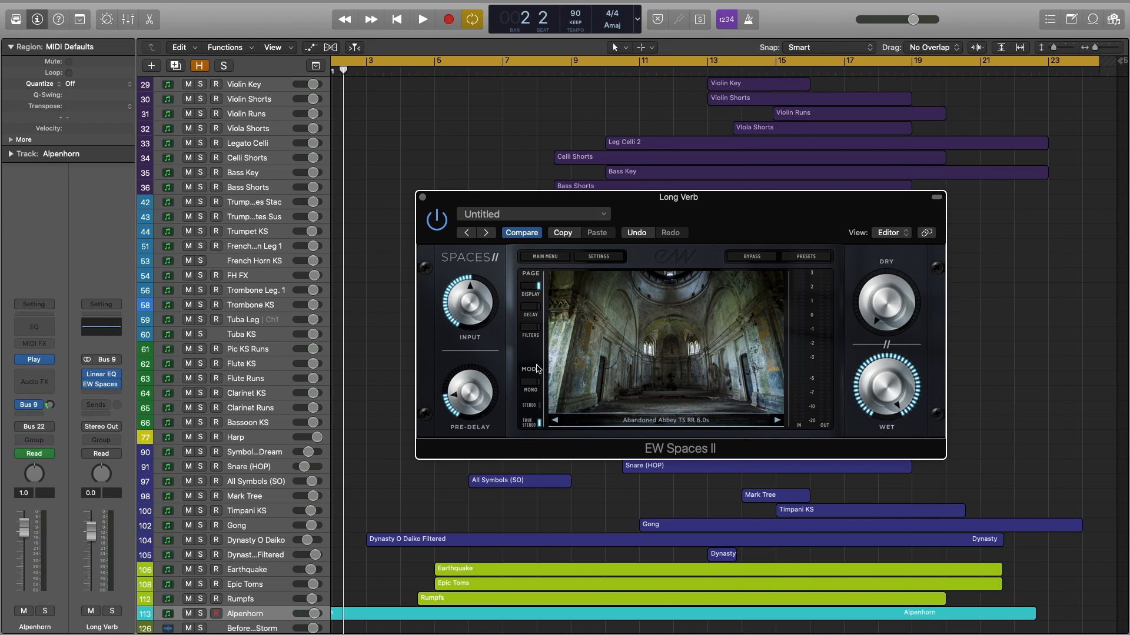
pyautogui.moveTo(477, 397)
pyautogui.click(422, 200)
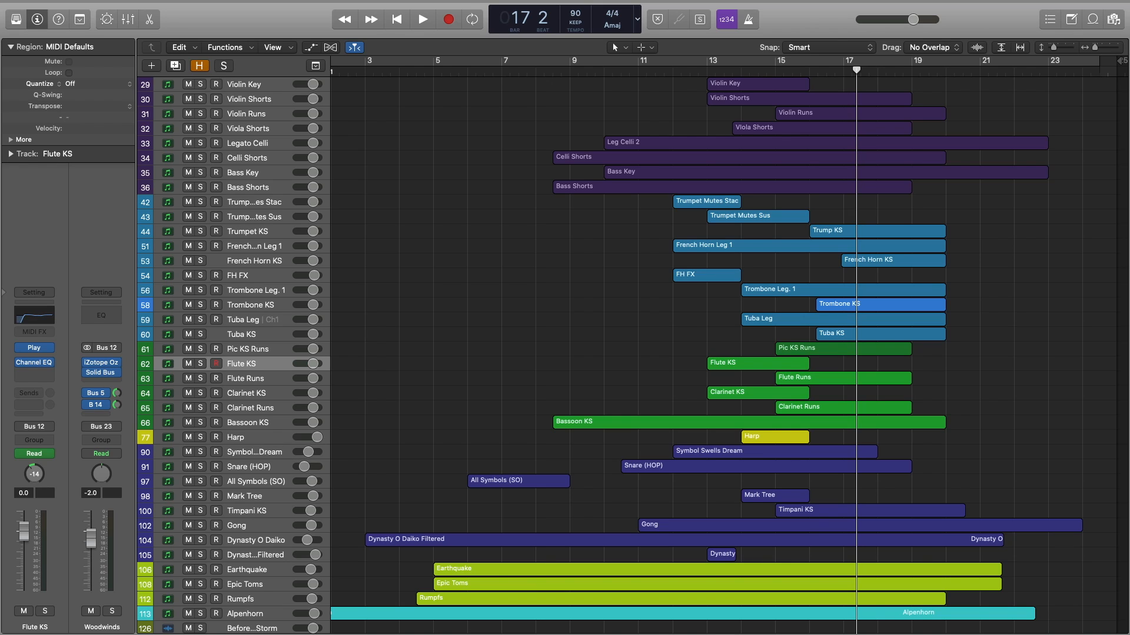
pyautogui.press('v')
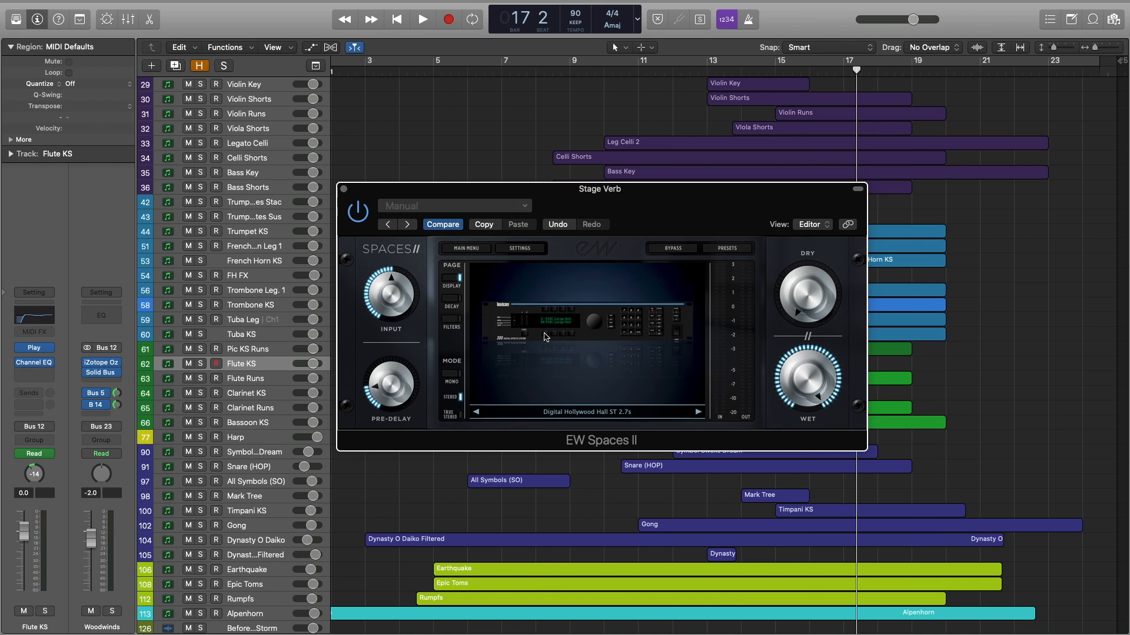